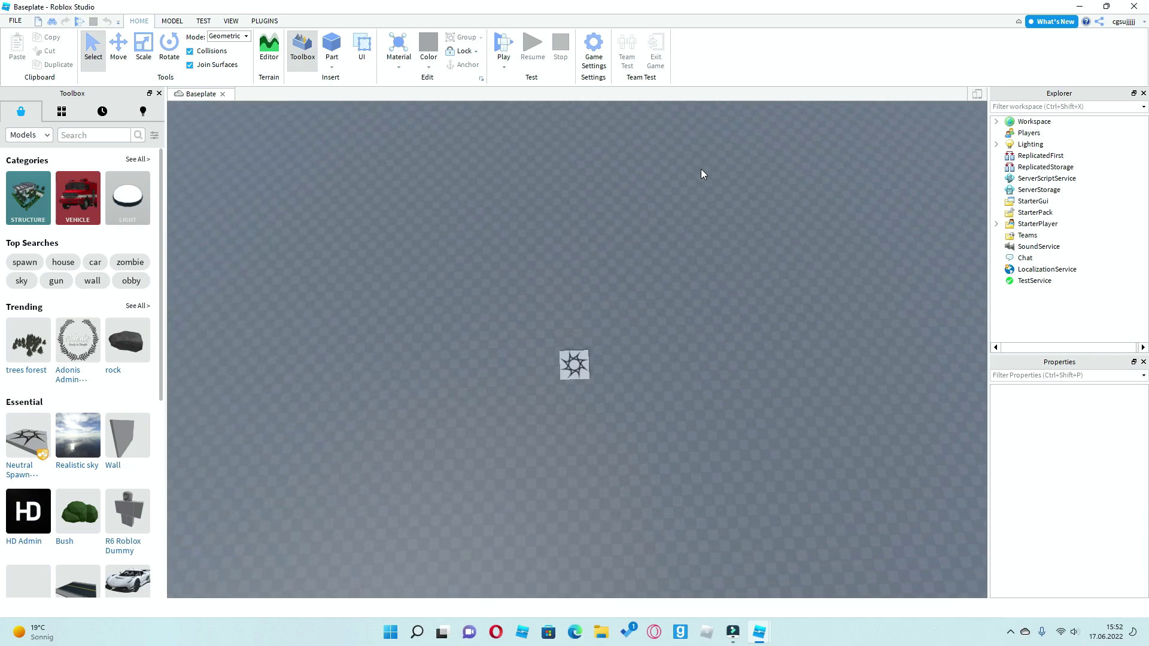
Insert the trending rock model and place it on the baseplate beside the spawn location
scroll(508, 414, "up", 6)
scroll(508, 414, "up", 3)
scroll(507, 414, "down", 5)
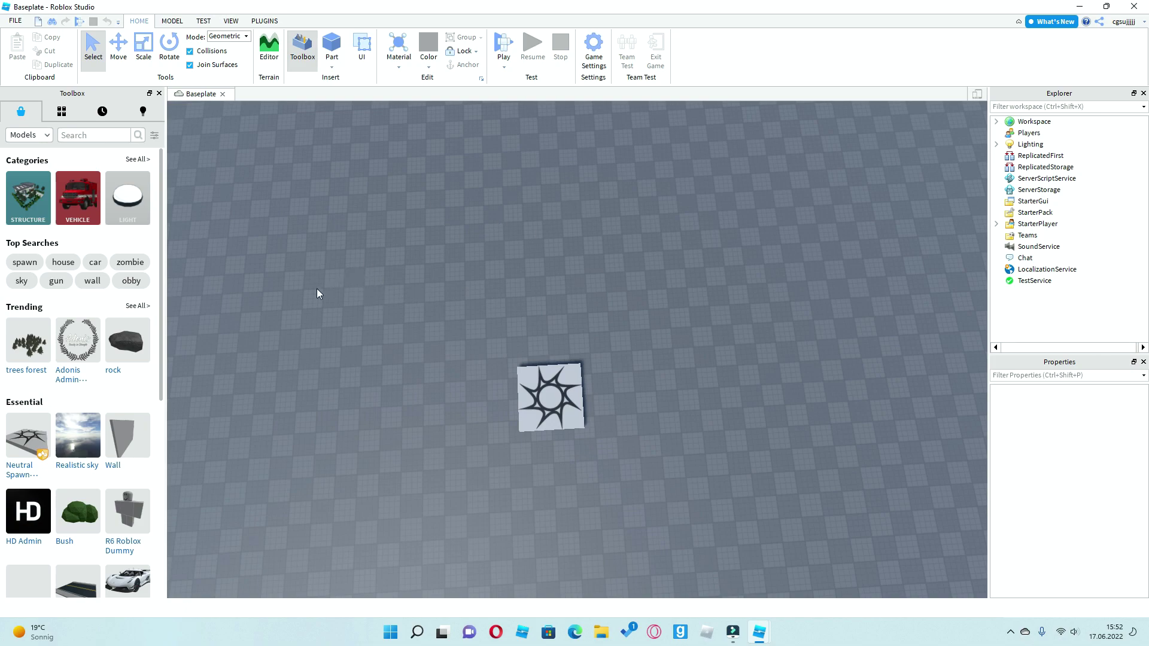
left_click(122, 357)
left_click_drag(599, 414, 571, 150)
right_click_drag(644, 383, 658, 393)
scroll(659, 393, "up", 3)
right_click(696, 395)
left_click(692, 461)
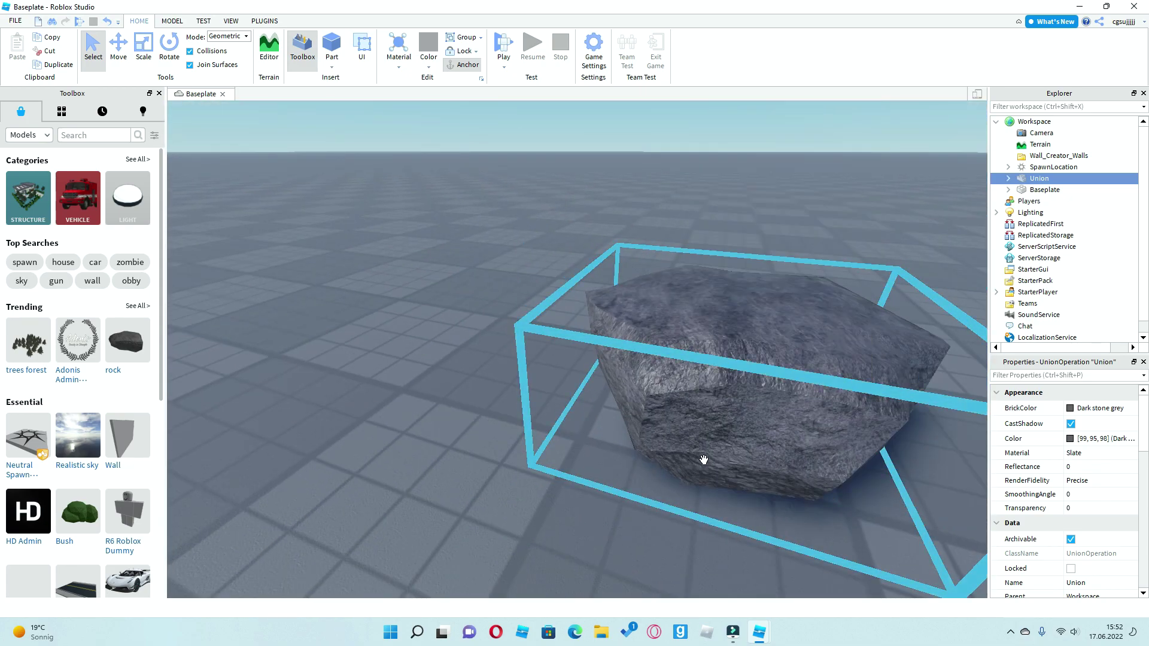
left_click_drag(694, 460, 554, 307)
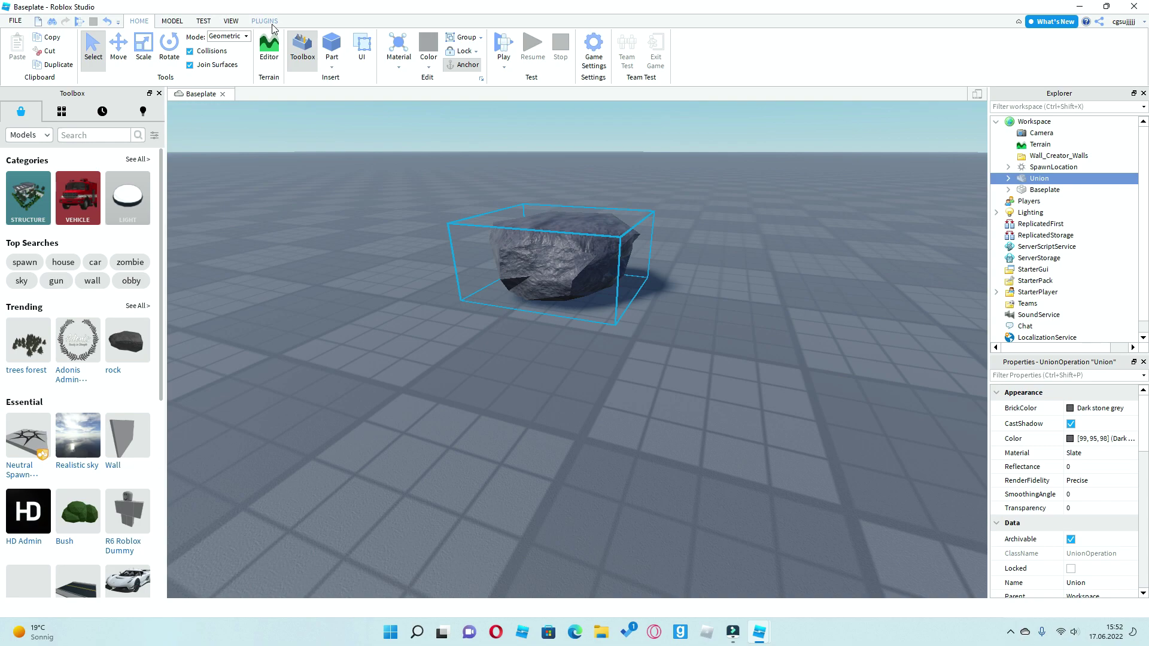
left_click(1008, 178)
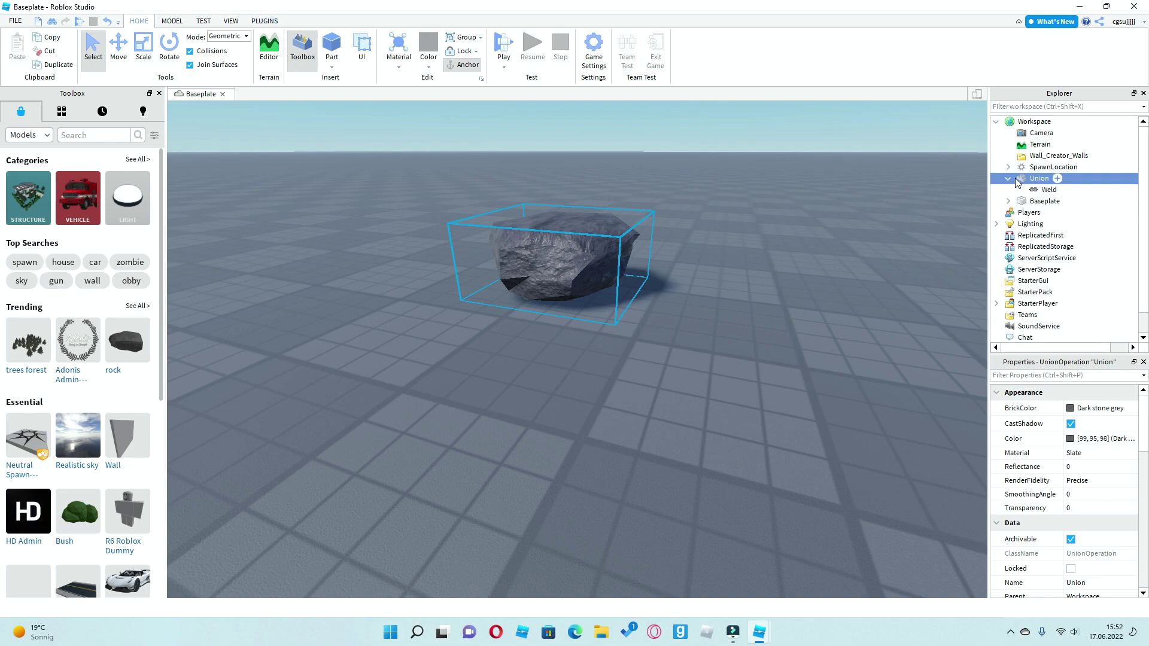
left_click(231, 21)
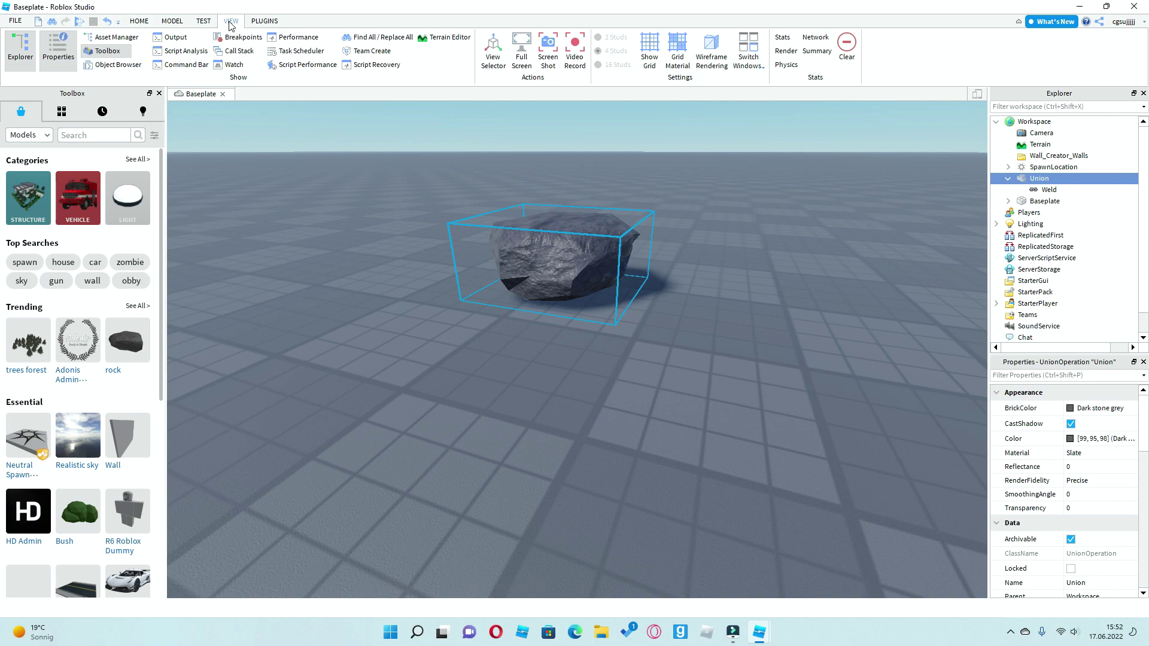
left_click(139, 21)
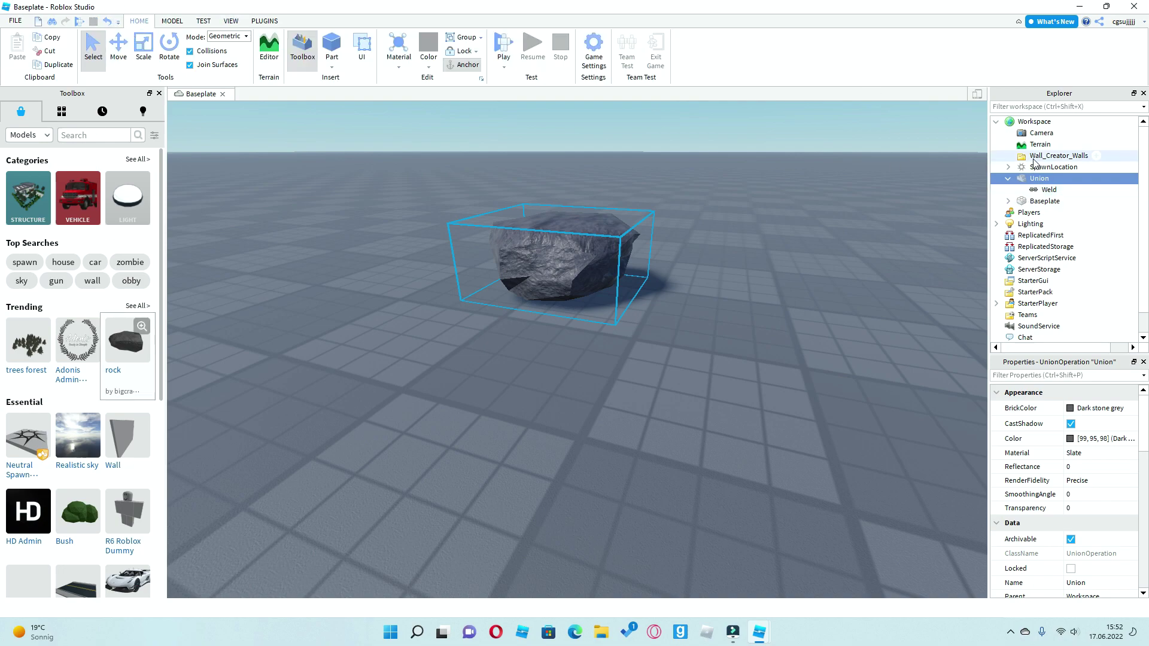
Set the rock's color to dark red, RGB 99, 0, 0
left_click(1075, 441)
left_click_drag(589, 299, 698, 193)
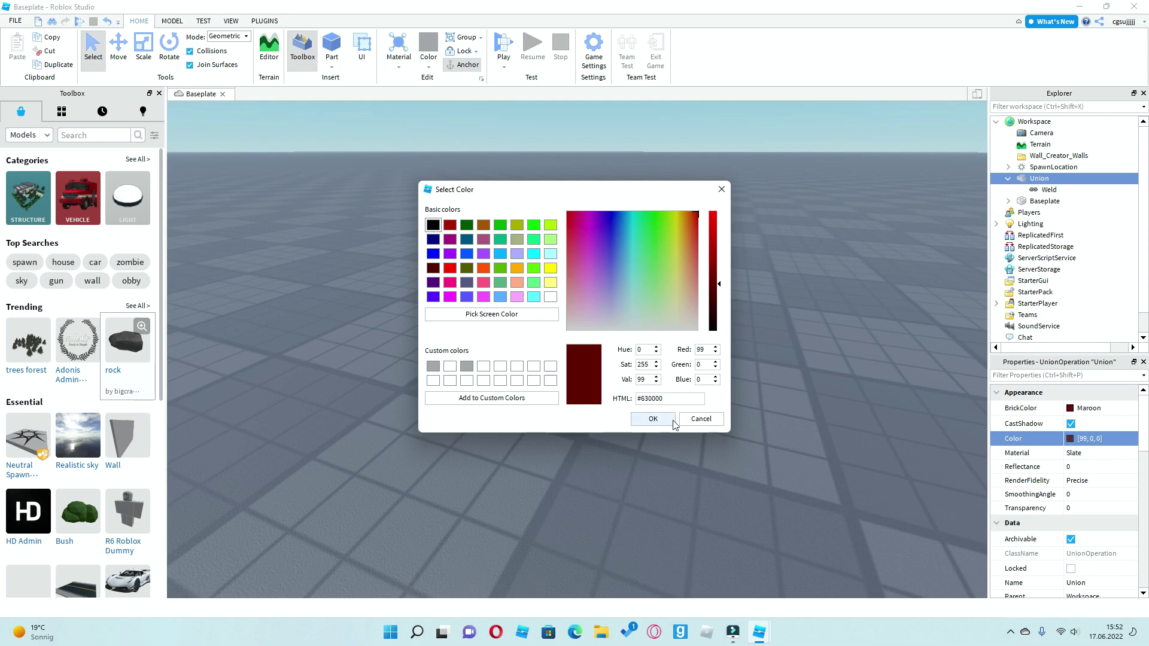
left_click(673, 421)
right_click_drag(685, 338, 685, 339)
scroll(685, 339, "up", 5)
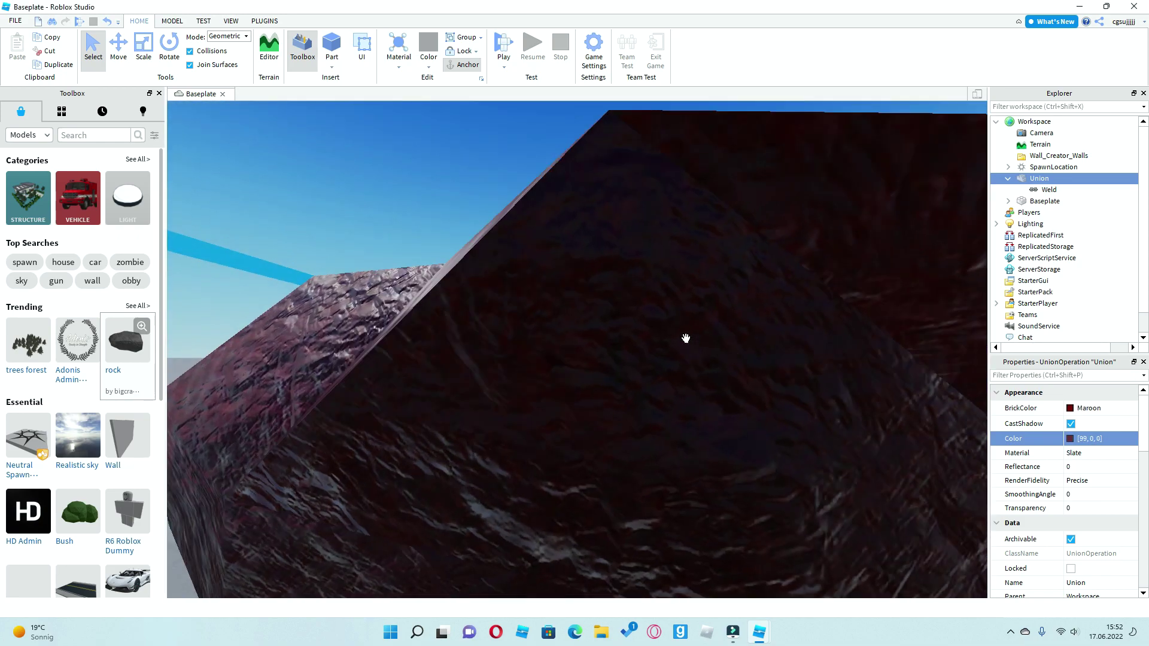
scroll(688, 338, "down", 10)
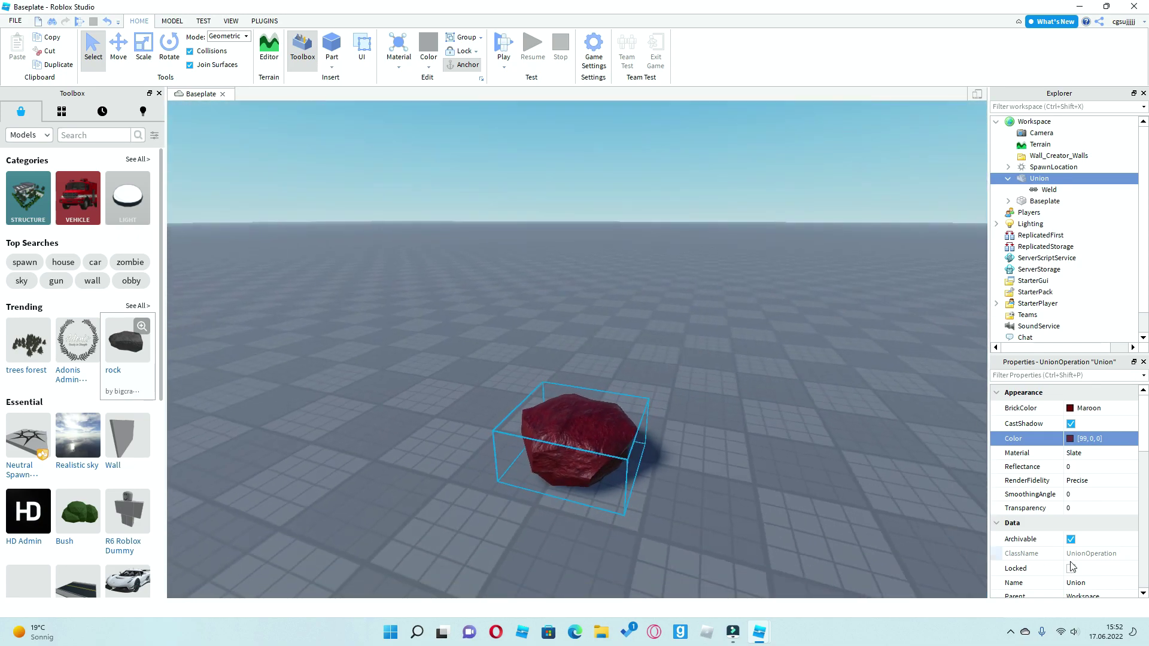
Set the rock's material to Neon
left_click(1116, 453)
left_click(1122, 456)
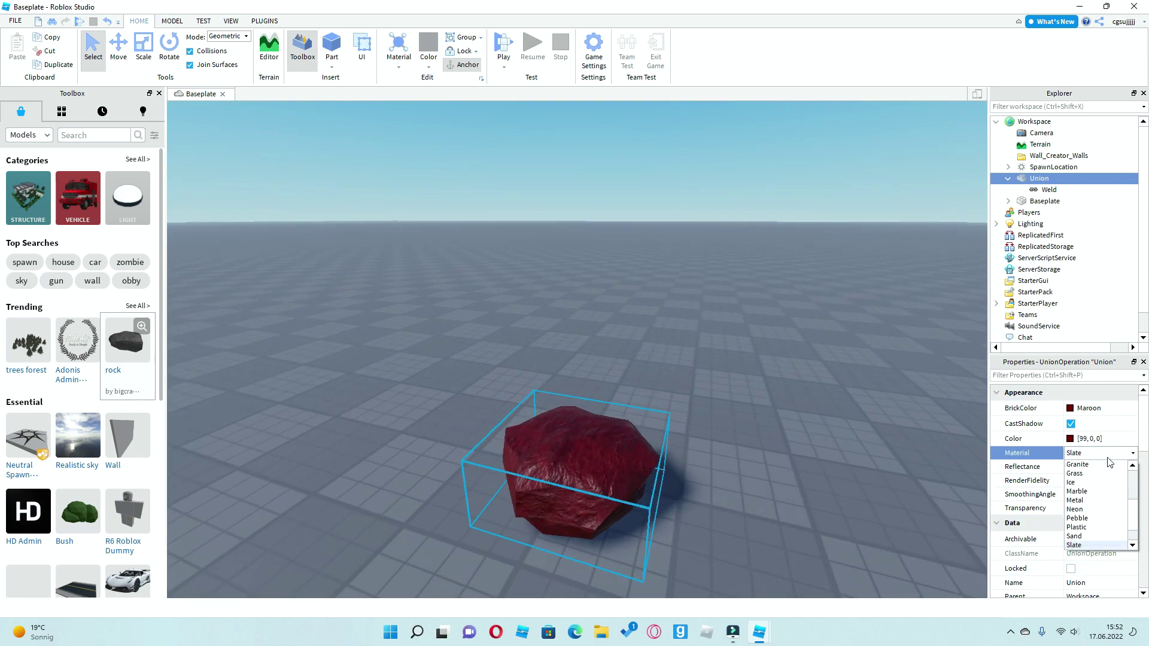
left_click(1074, 509)
scroll(770, 466, "up", 8)
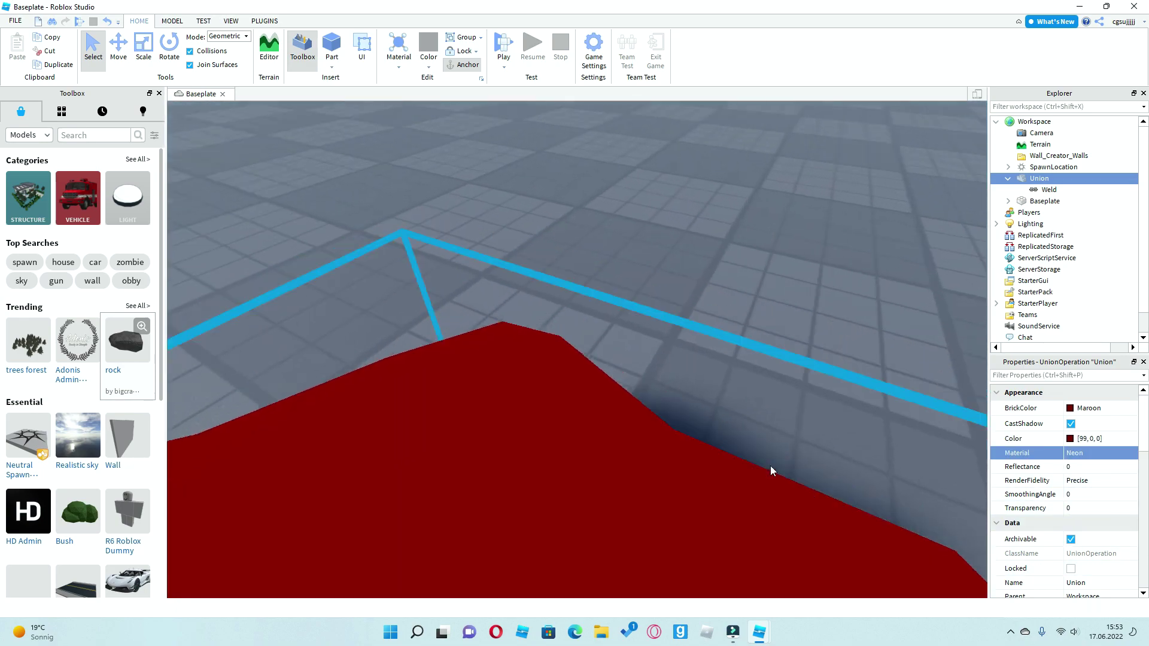
scroll(770, 467, "down", 4)
right_click_drag(770, 465, 770, 465)
scroll(770, 465, "down", 4)
scroll(1124, 482, "up", 4)
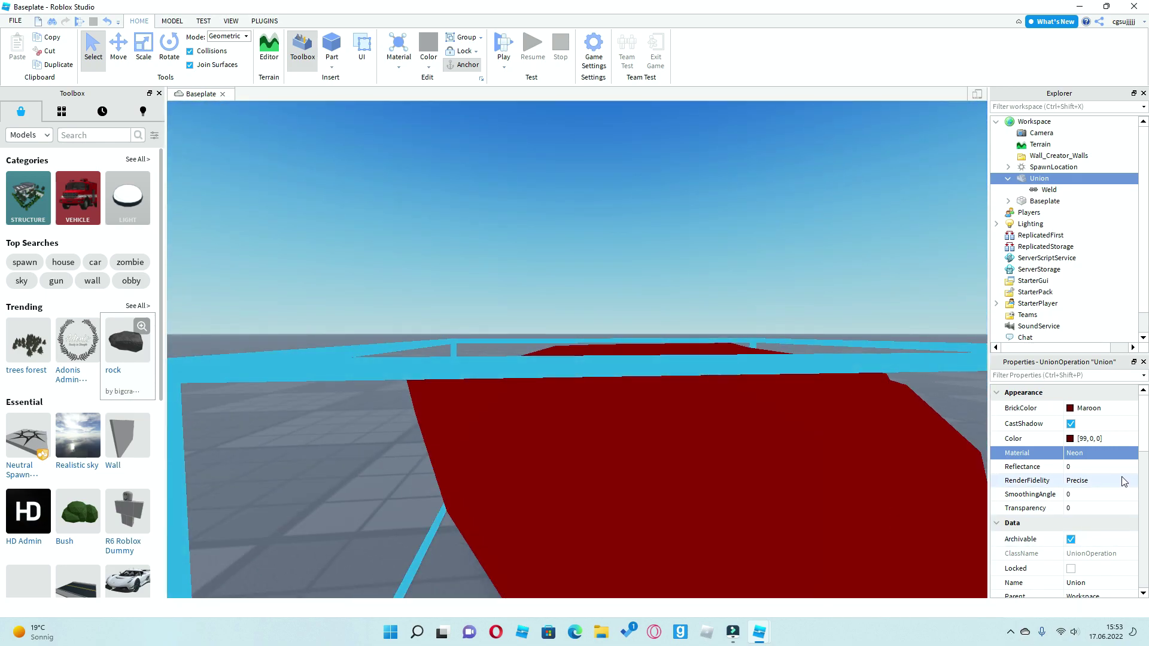
Set the rock's RenderFidelity to Automatic and deselect the rock
left_click(1123, 482)
left_click(1132, 480)
left_click(1084, 489)
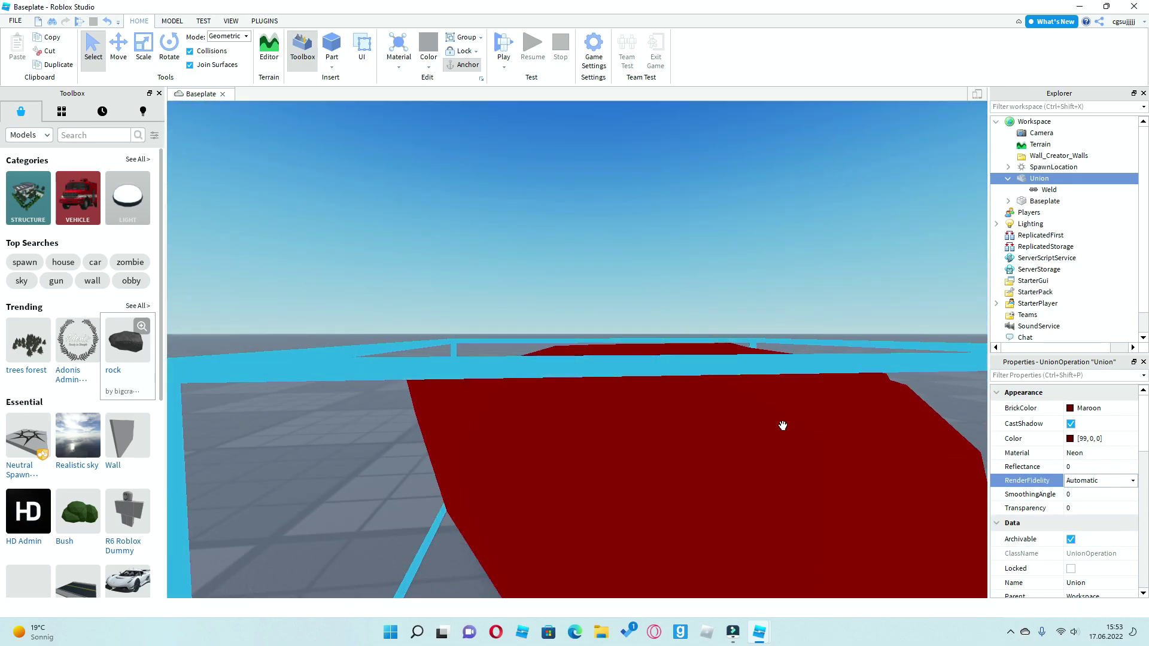
scroll(798, 426, "down", 10)
scroll(1077, 509, "down", 10)
right_click_drag(484, 344, 485, 345)
scroll(484, 345, "down", 5)
scroll(551, 312, "up", 3)
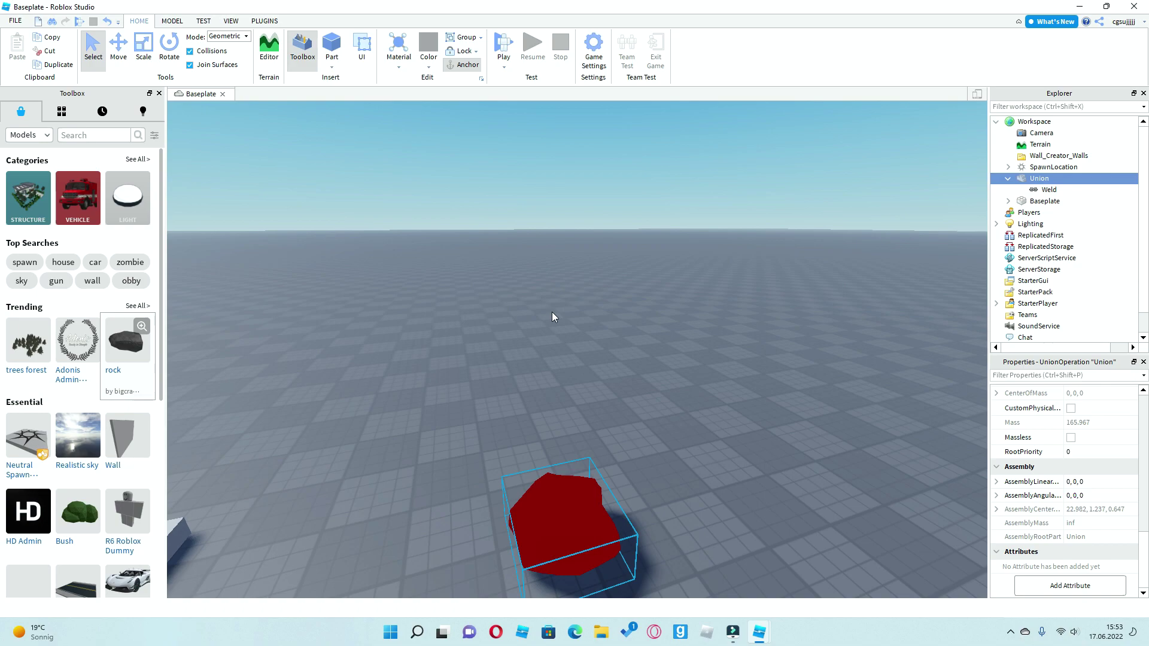
left_click(556, 310)
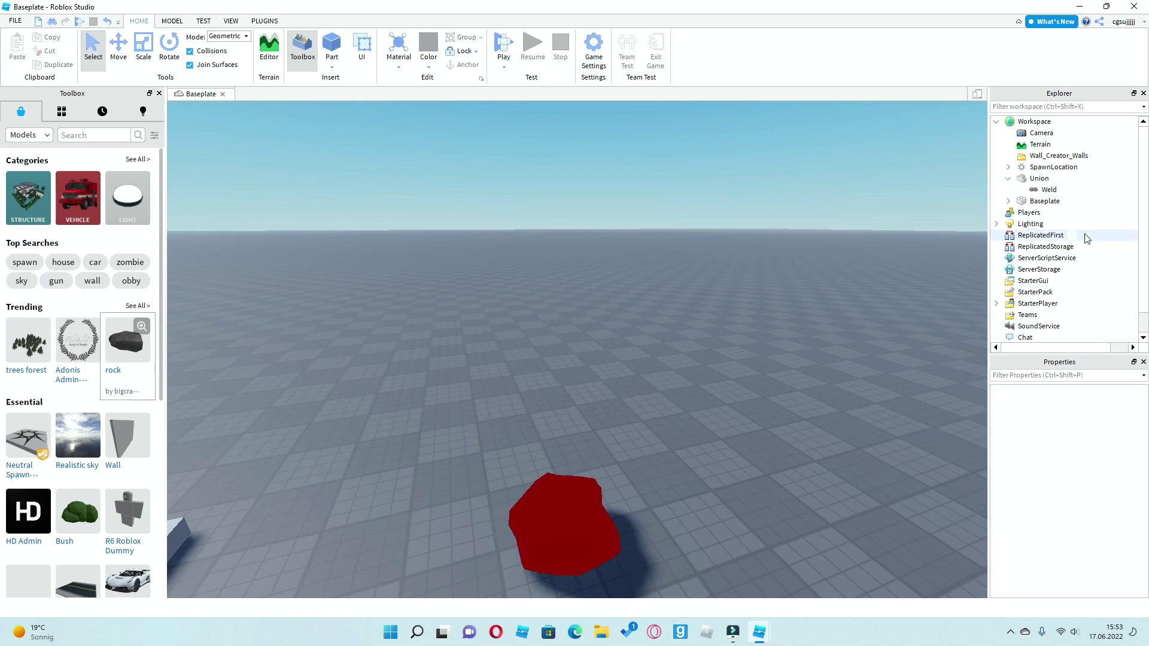
Add a ScreenGui to StarterGui
scroll(1048, 256, "down", 1)
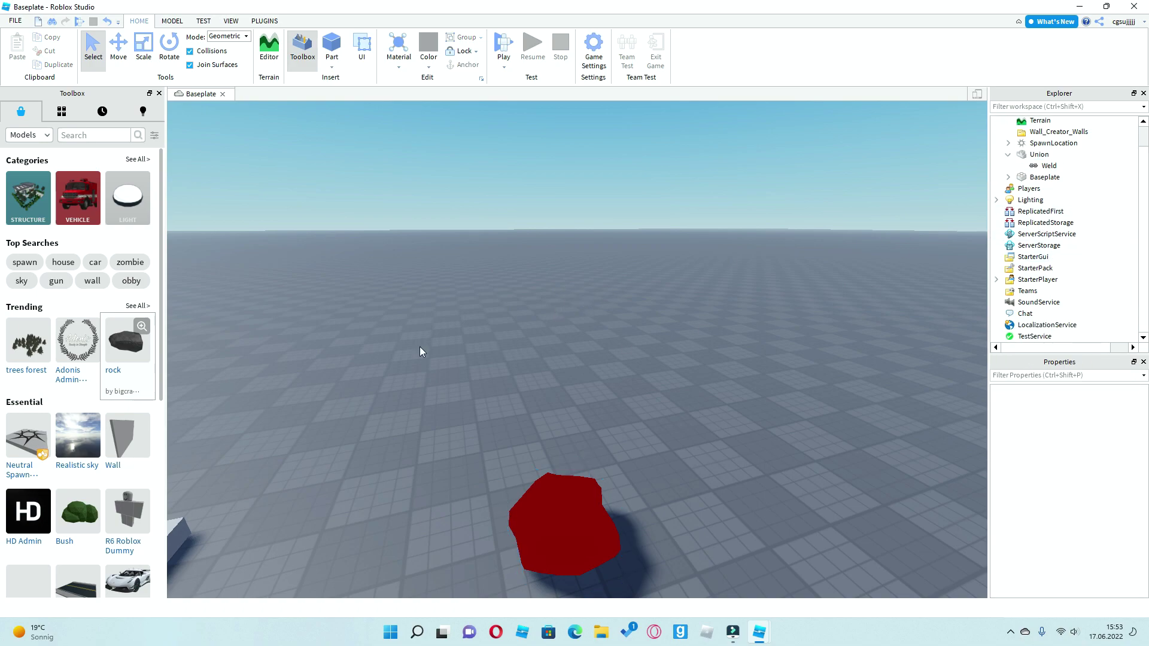
right_click_drag(419, 347, 419, 346)
right_click(419, 346)
left_click(508, 394)
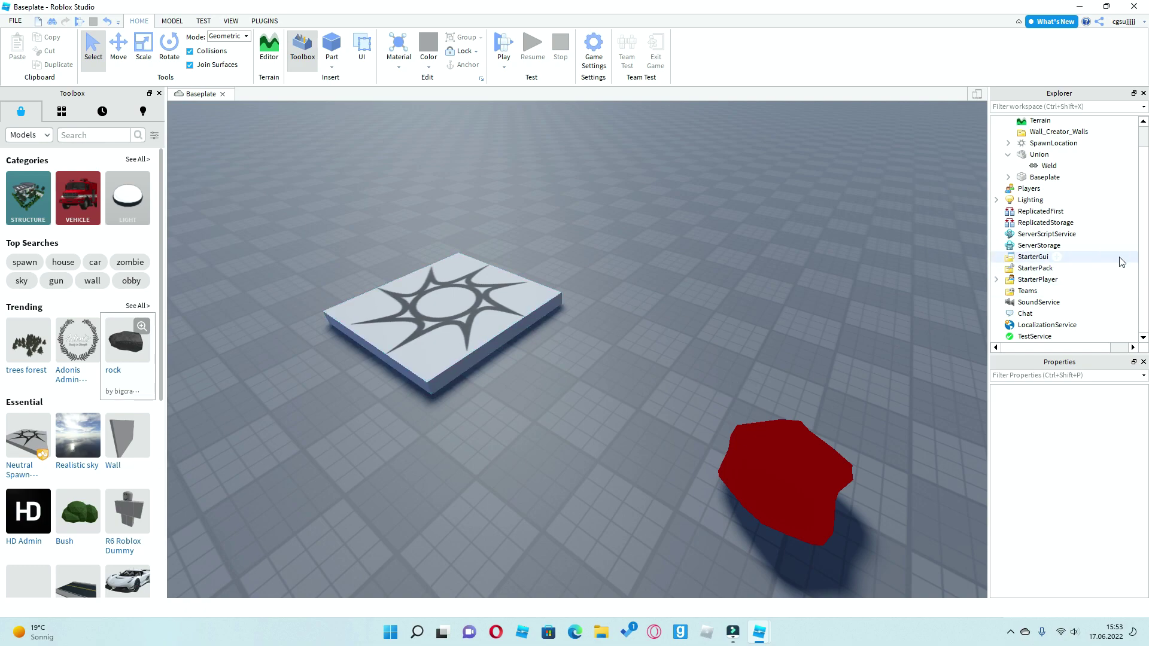
right_click_drag(868, 493, 868, 493)
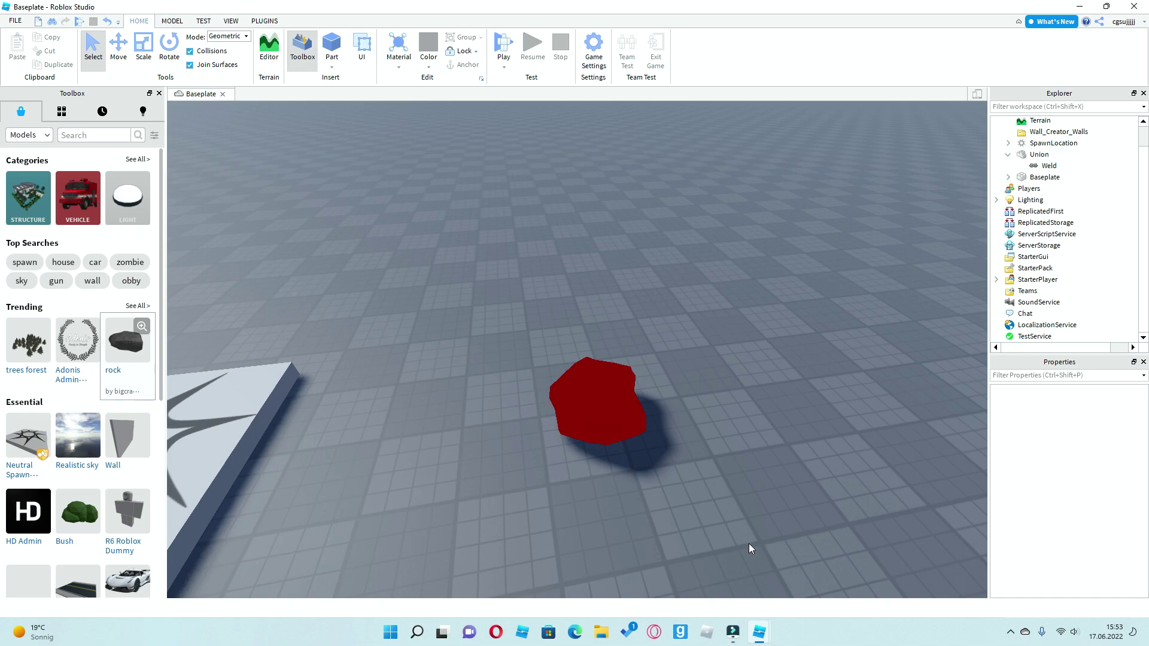
left_click(1057, 257)
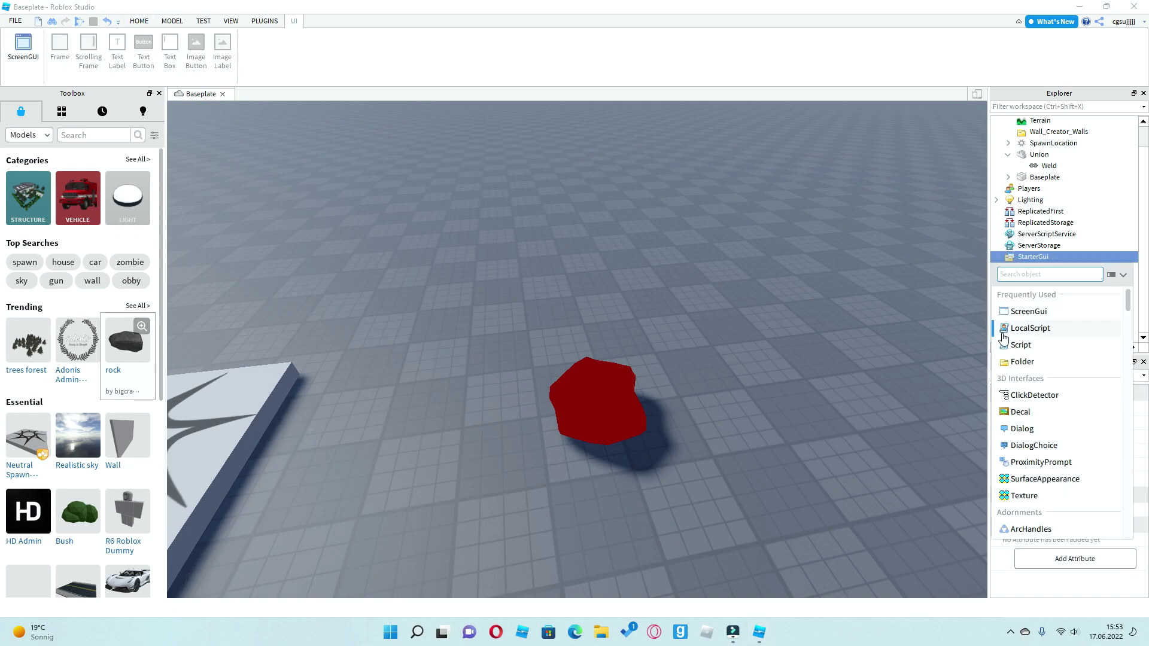
left_click(1028, 311)
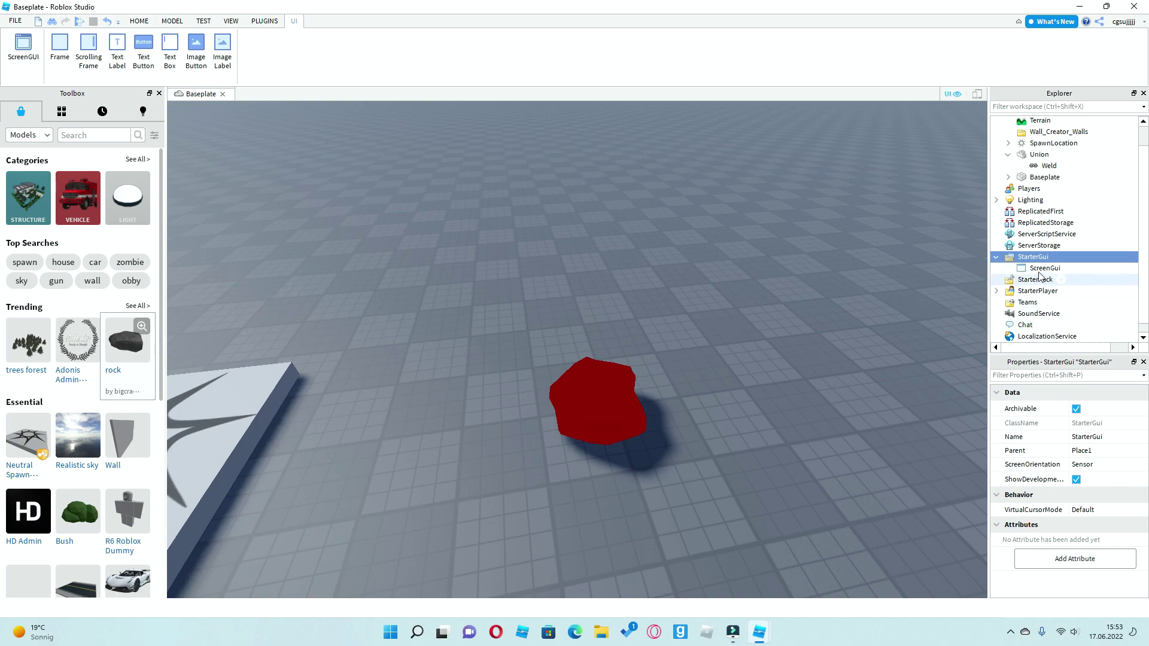
Add a Frame to the ScreenGui, sized about 253 × 100 pixels and placed in the game view's lower-right corner
left_click(1069, 268)
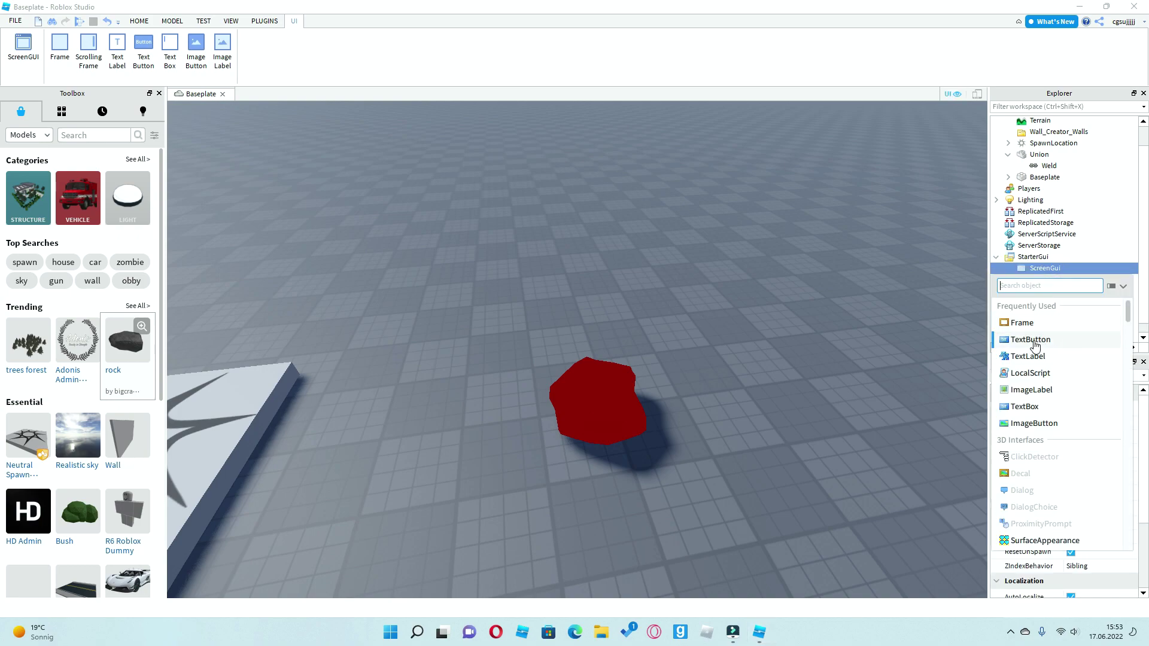
left_click(1024, 325)
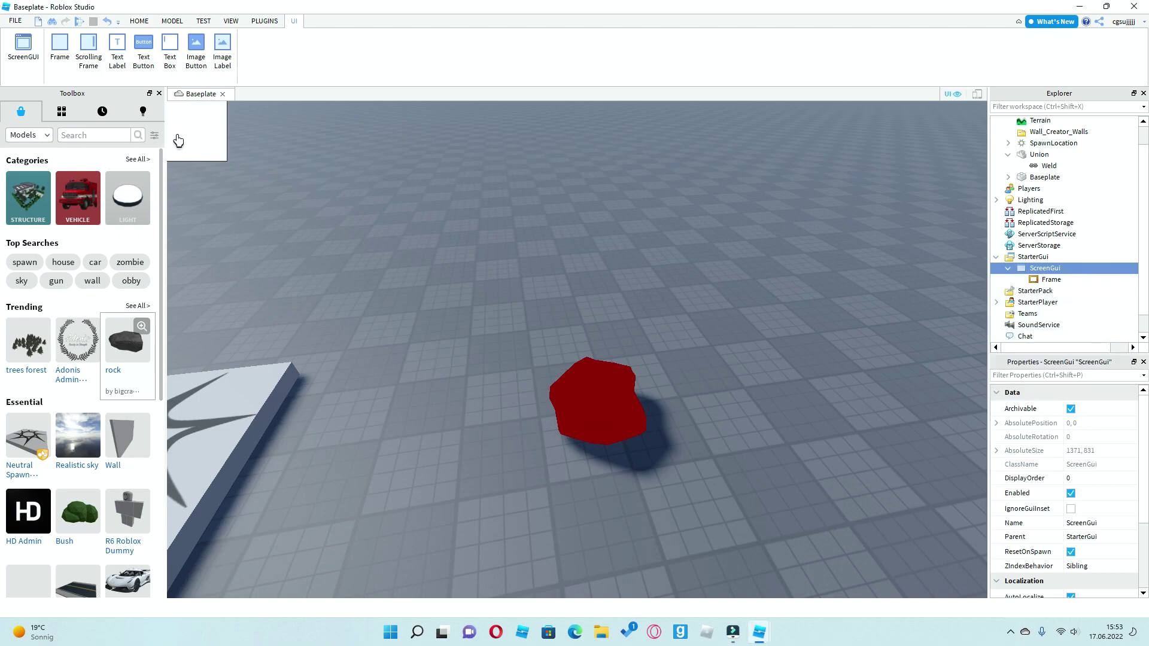
left_click(1044, 279)
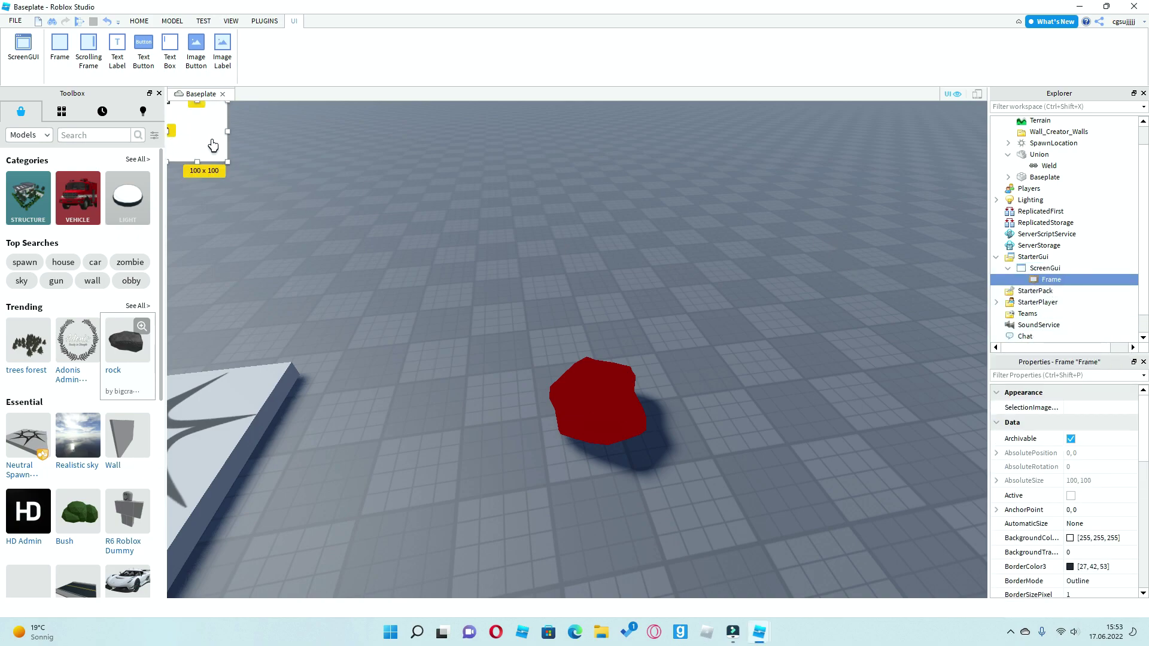
left_click_drag(197, 132, 835, 569)
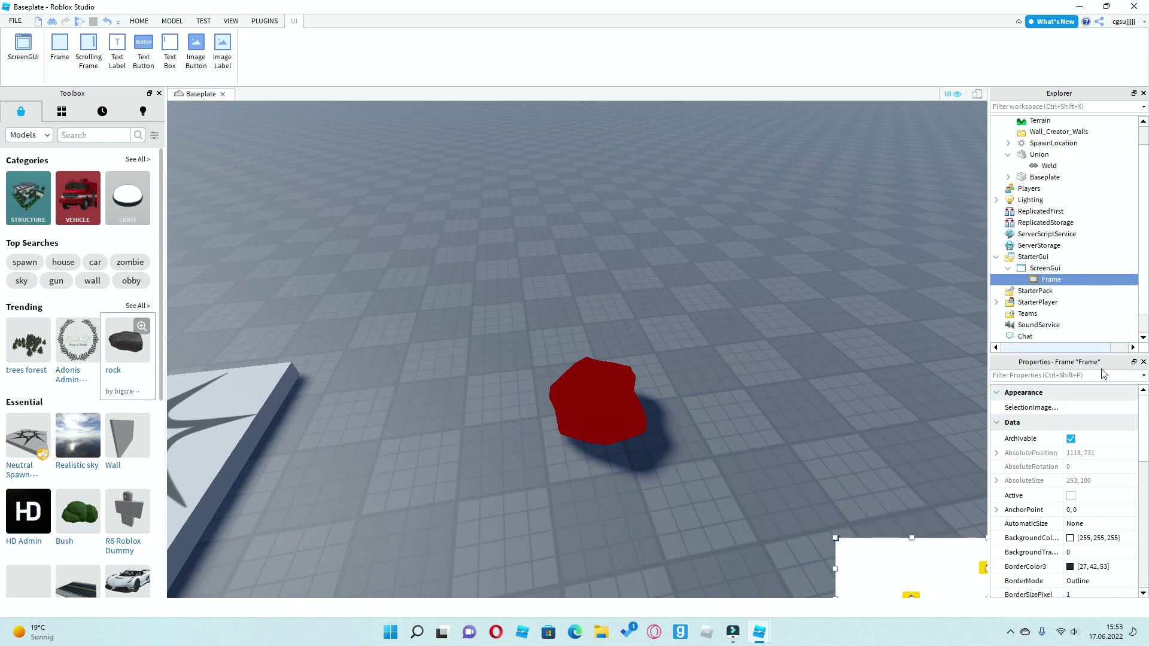
Set the frame's BorderSizePixel to 5
scroll(1075, 561, "down", 10)
scroll(1071, 539, "up", 5)
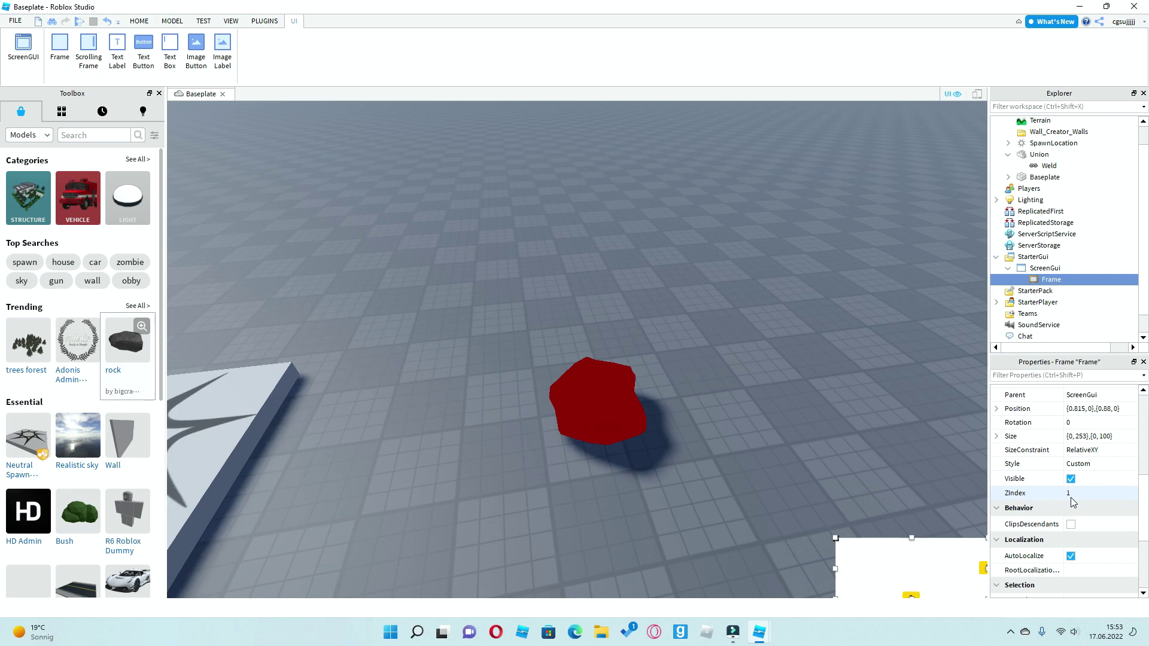
scroll(1077, 496, "up", 4)
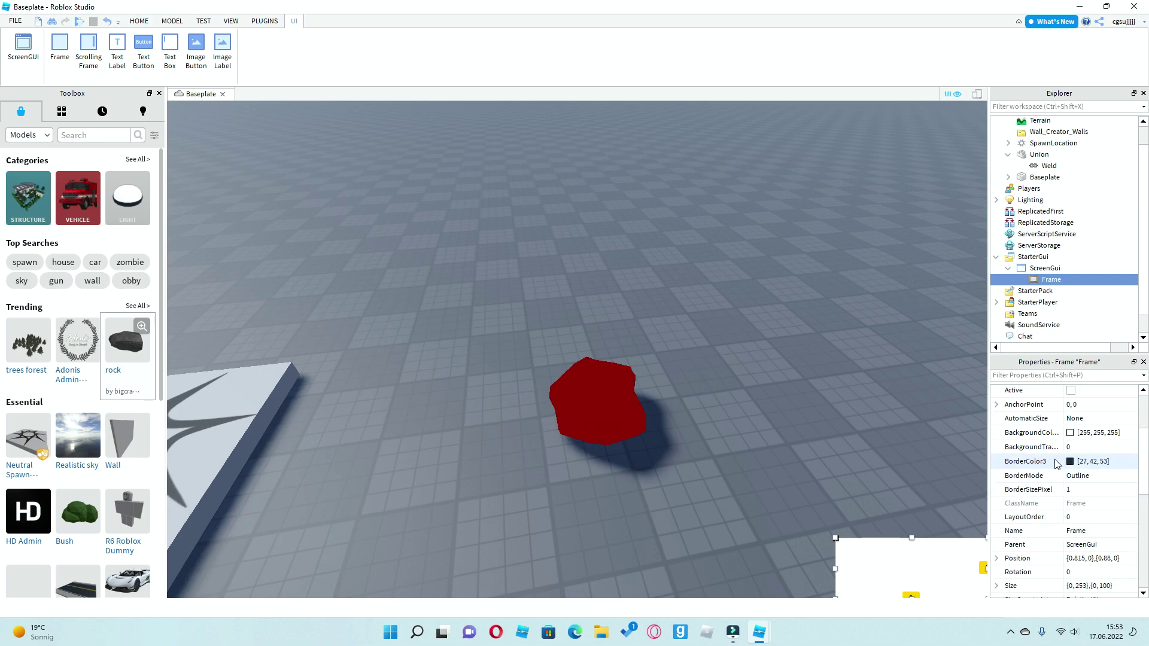
left_click(1082, 494)
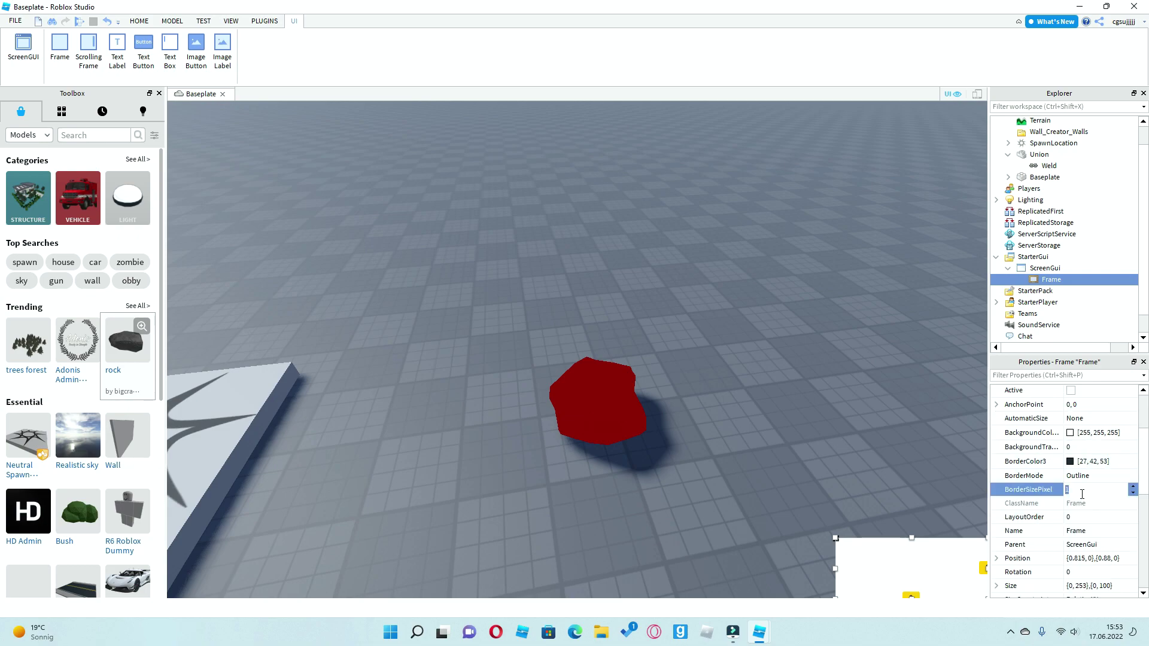
key("Return")
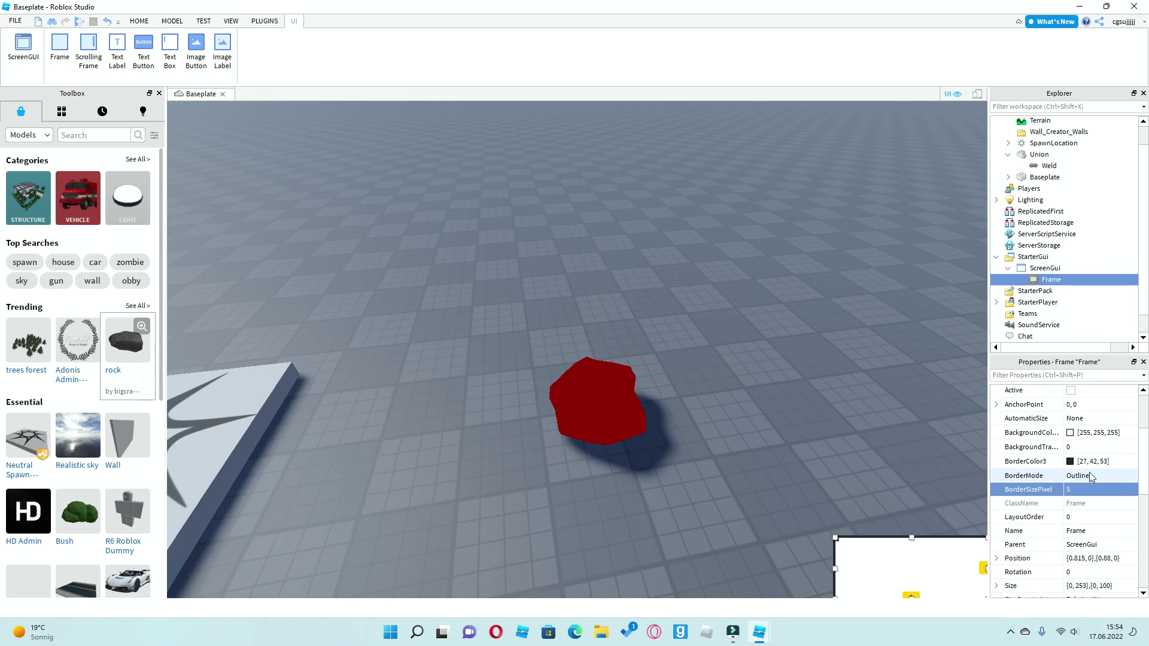
Set the frame's background color to bright red, RGB 255, 0, 0
left_click(1070, 433)
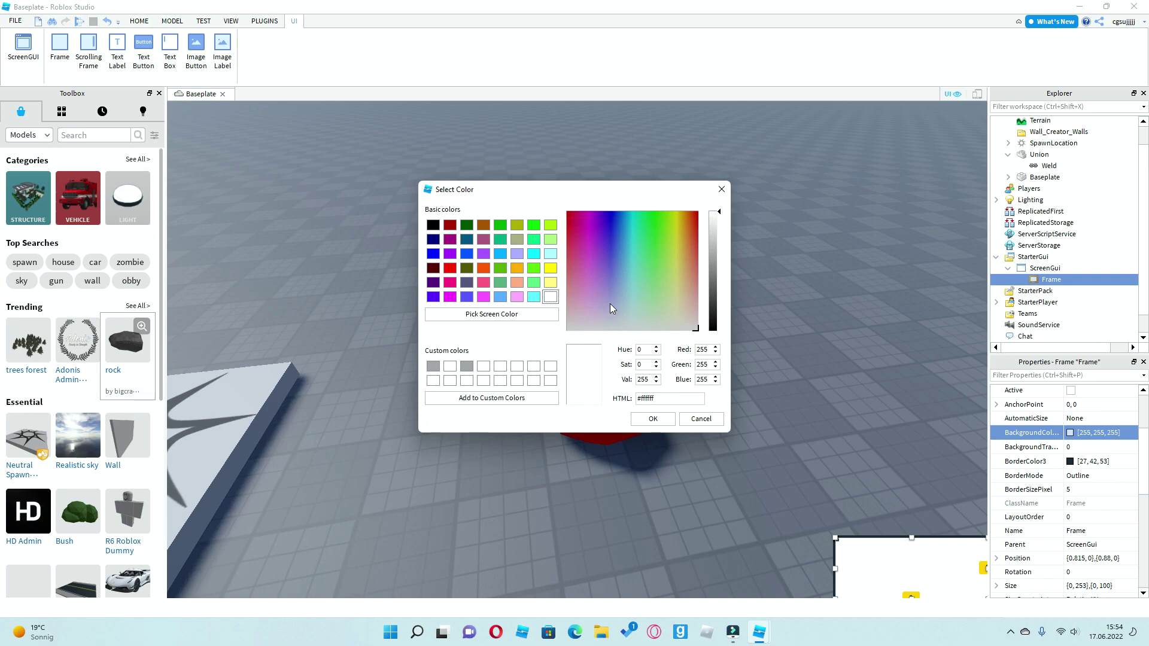
left_click_drag(611, 310, 726, 206)
left_click(658, 419)
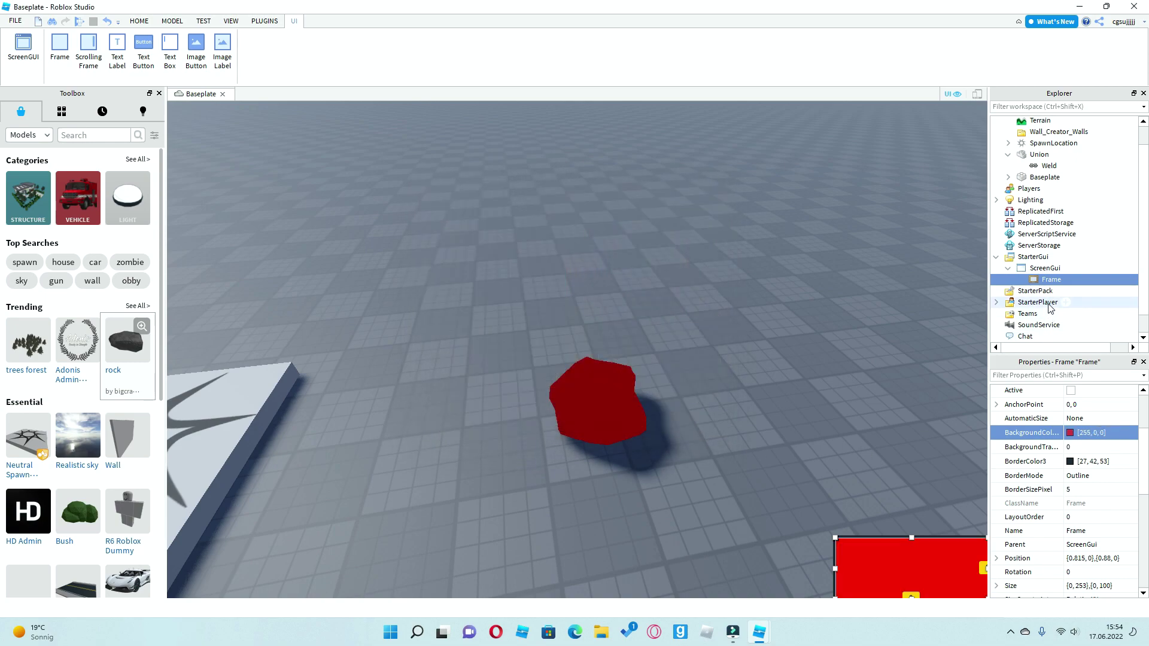
Add a TextLabel inside the red frame and center it there
left_click(1069, 279)
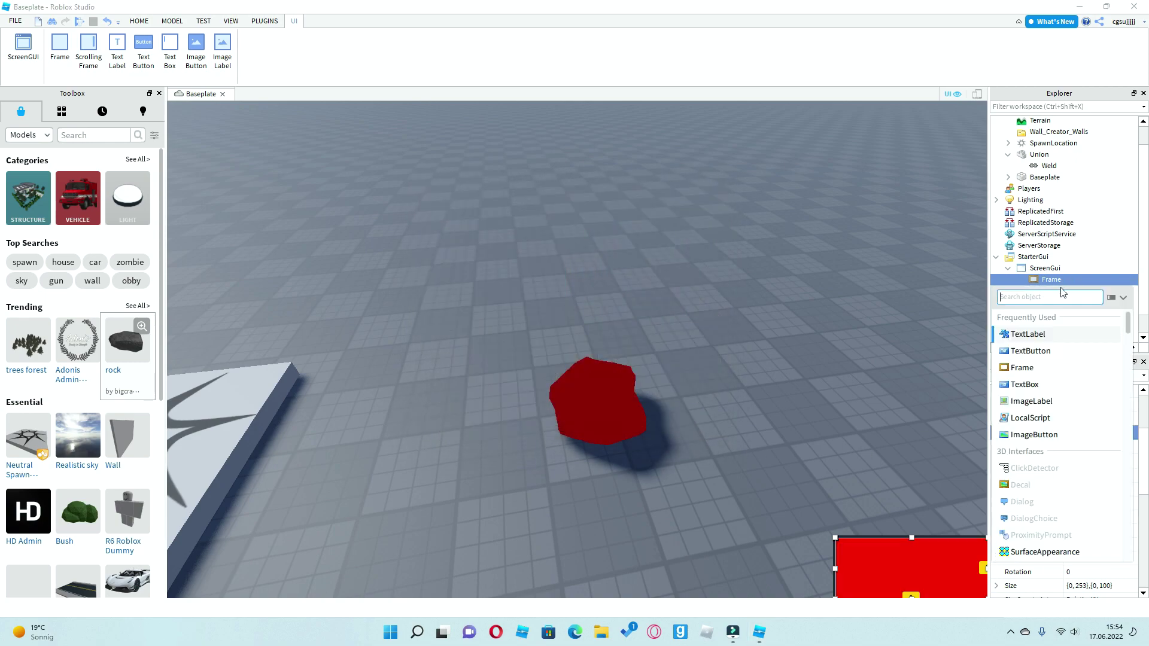
left_click(1036, 338)
left_click(914, 561)
left_click_drag(915, 562, 936, 579)
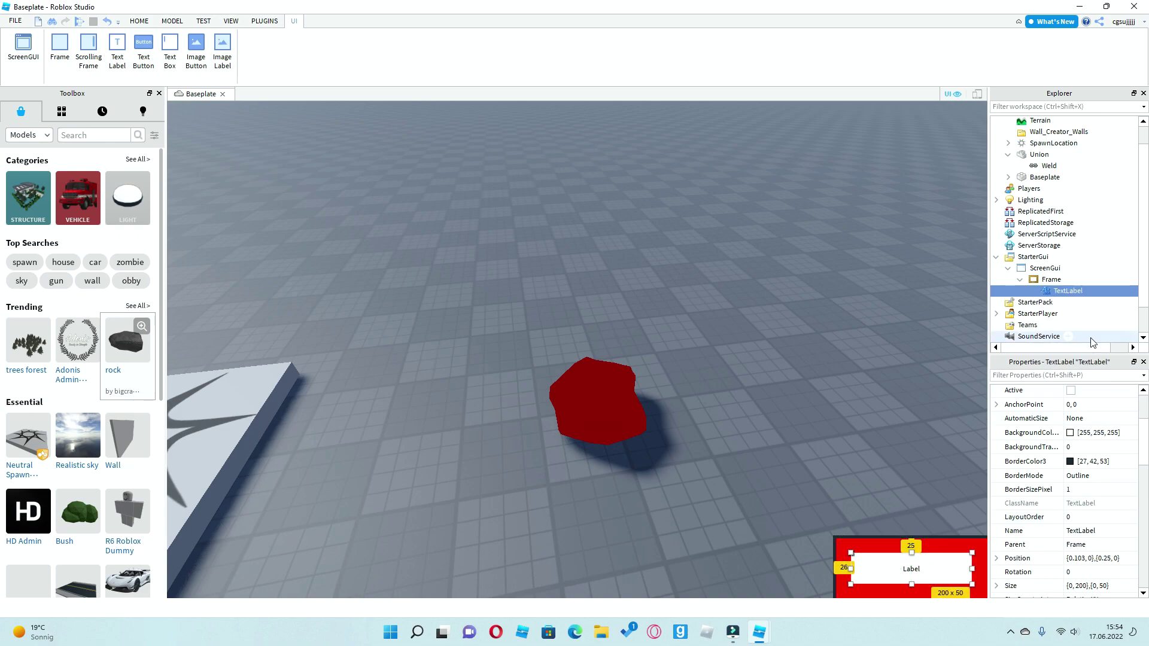
left_click(1070, 433)
left_click(645, 270)
left_click_drag(645, 271, 713, 201)
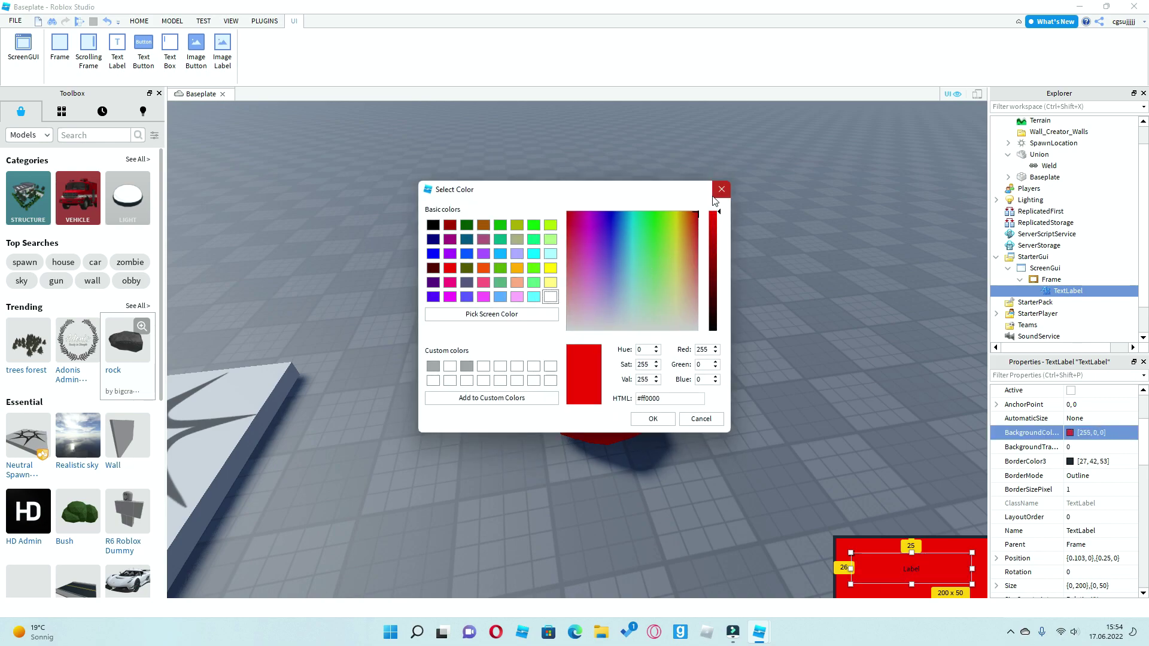
left_click(720, 190)
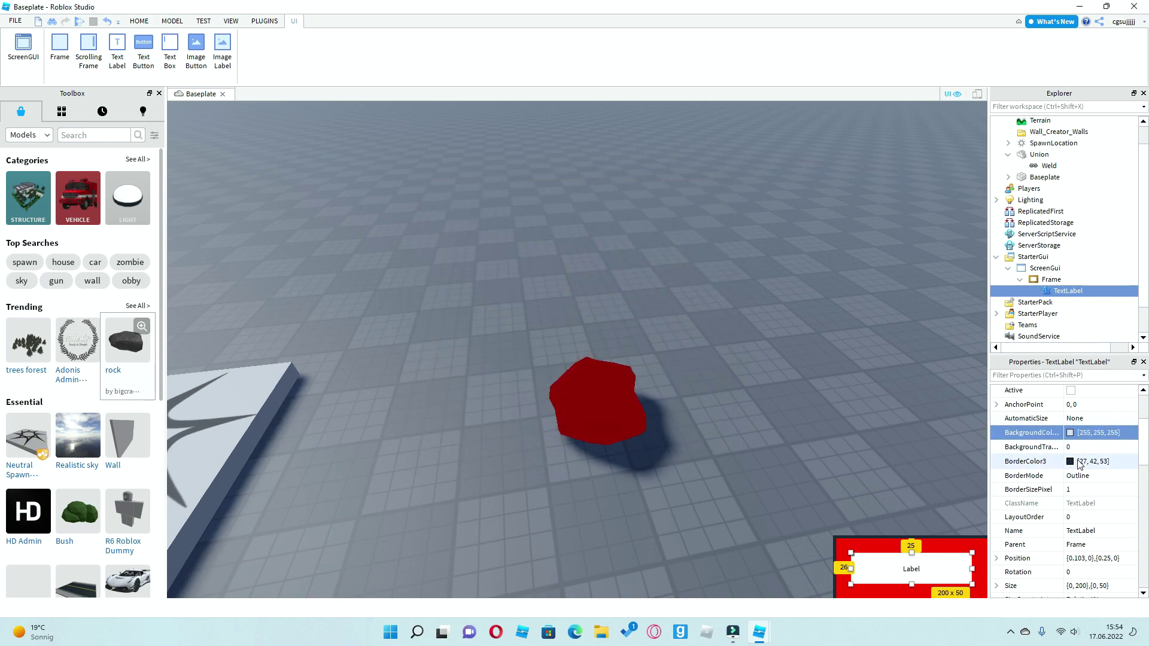
Set the text label's background color to bright red, RGB 255, 0, 0
left_click(1069, 432)
left_click(725, 201)
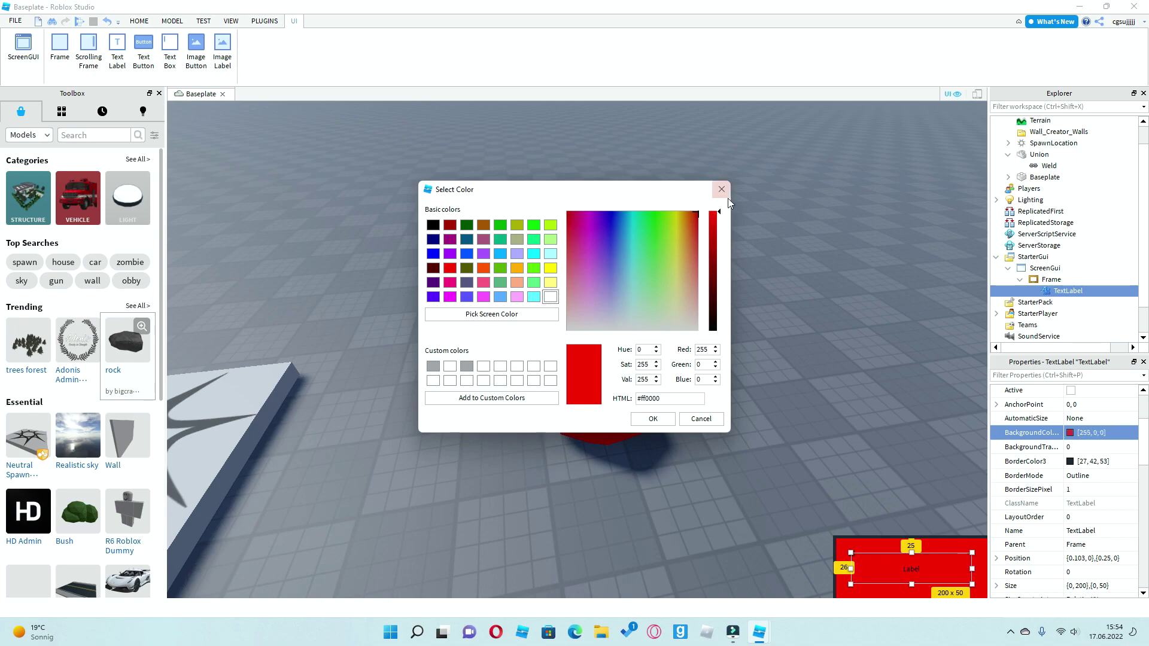
left_click(654, 416)
Set the label's text to "lOADING" and enlarge the label to about 253 × 90 pixels to cover the red frame
scroll(1065, 488, "down", 10)
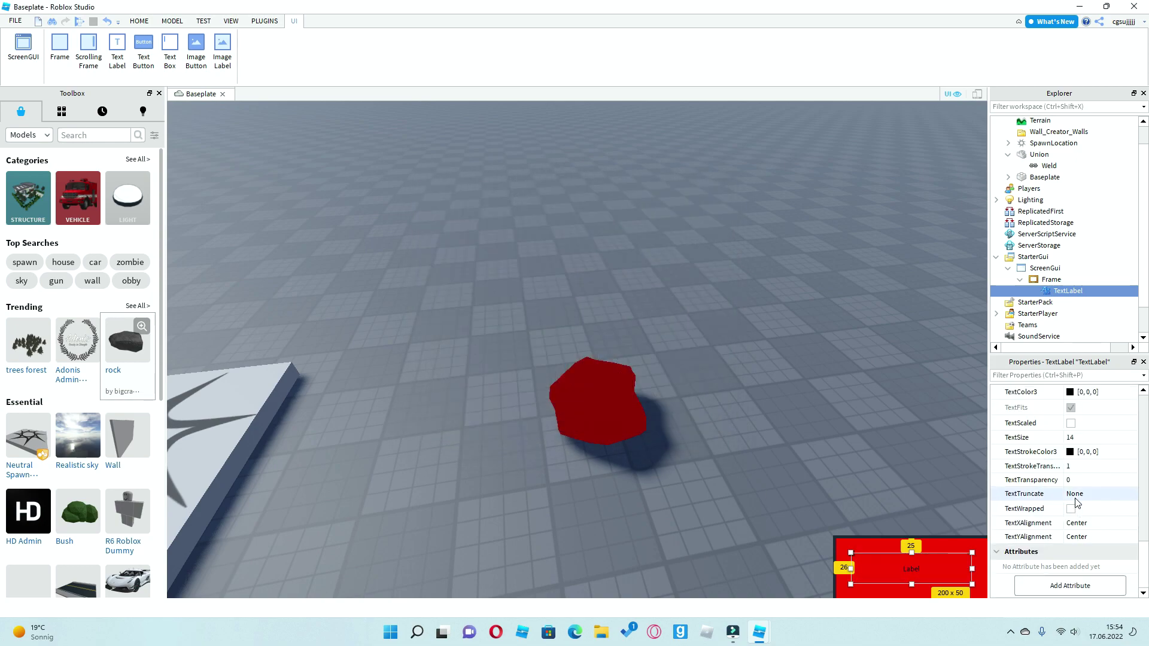
scroll(1078, 486, "down", 3)
scroll(1070, 461, "up", 3)
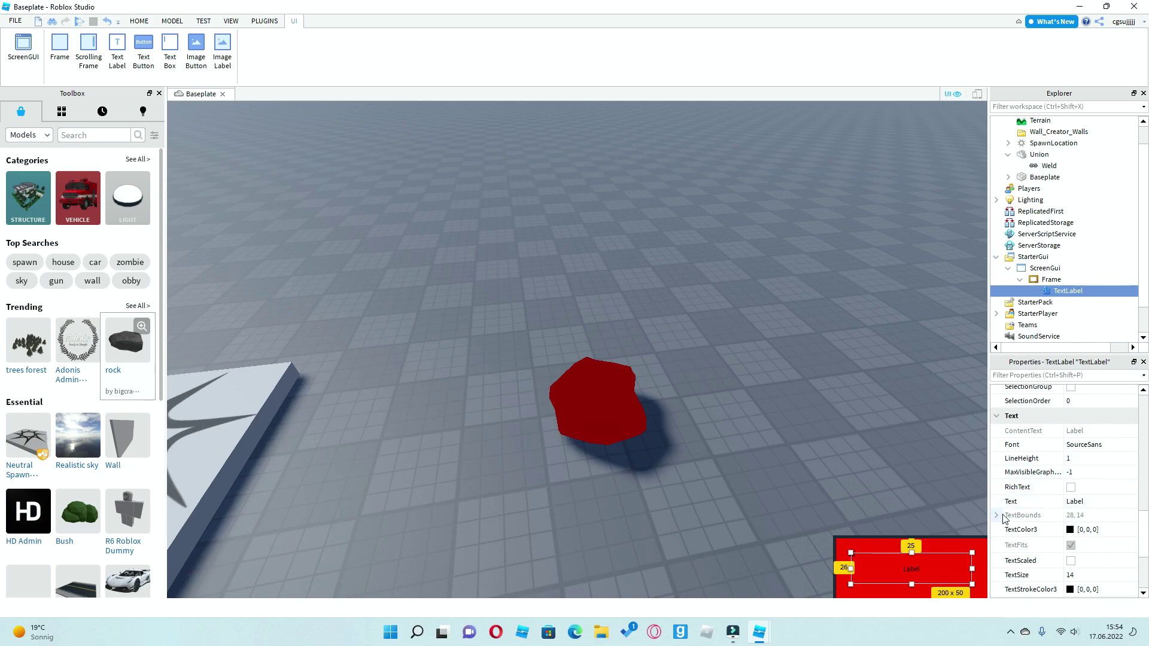
left_click(1046, 502)
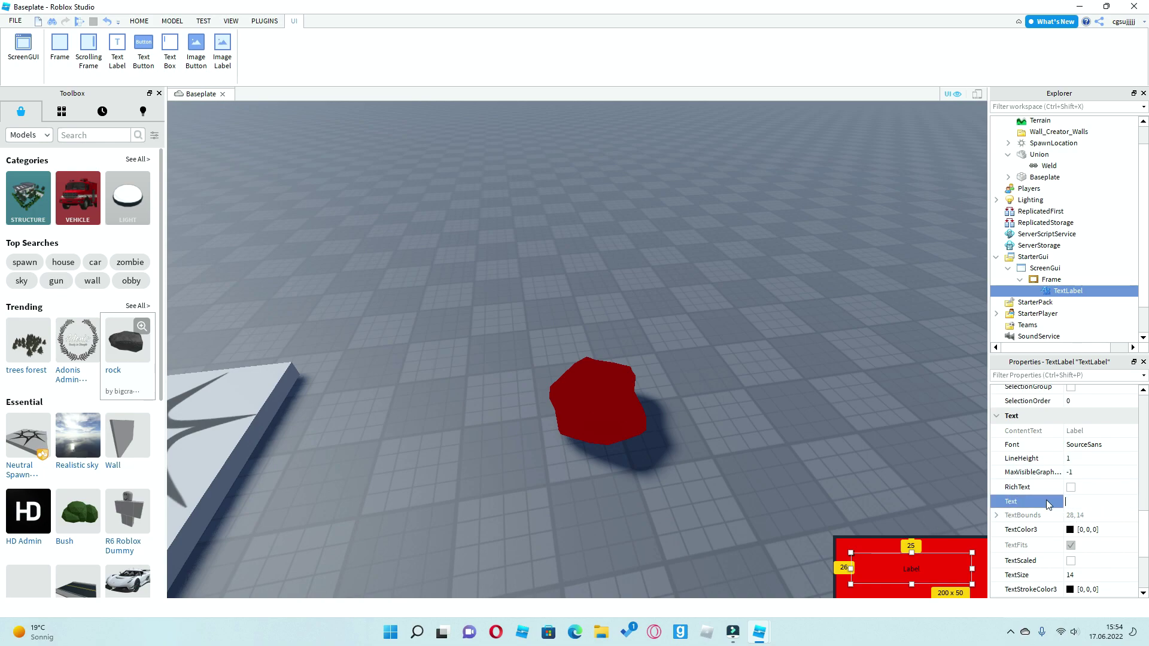
type("IOADING")
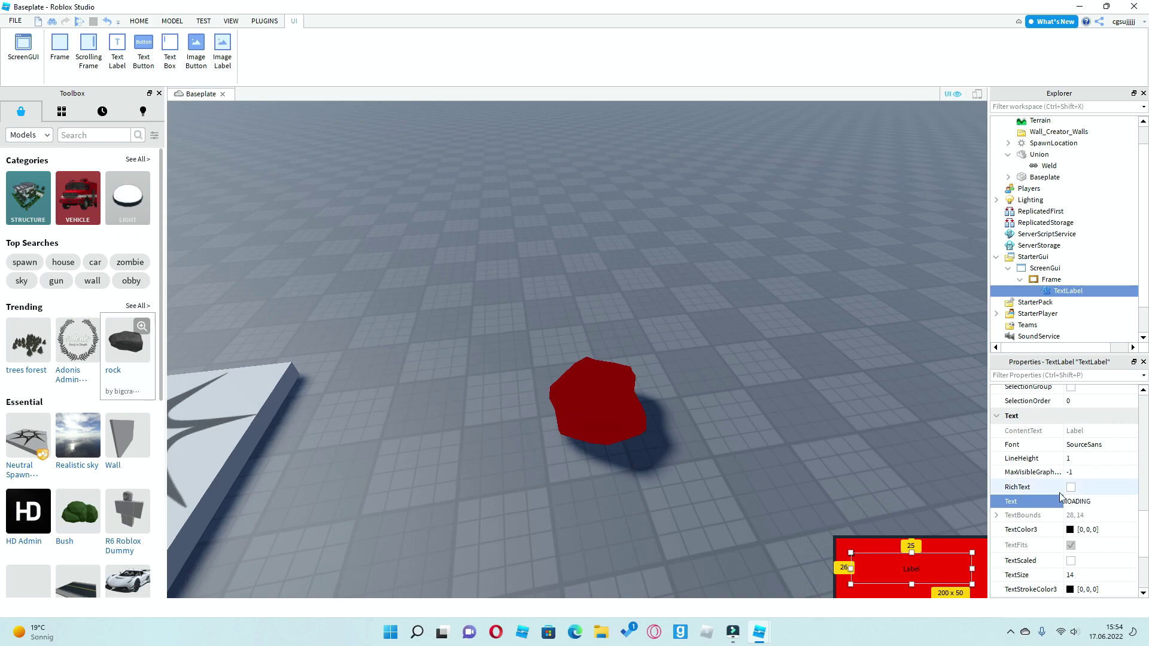
key("Return")
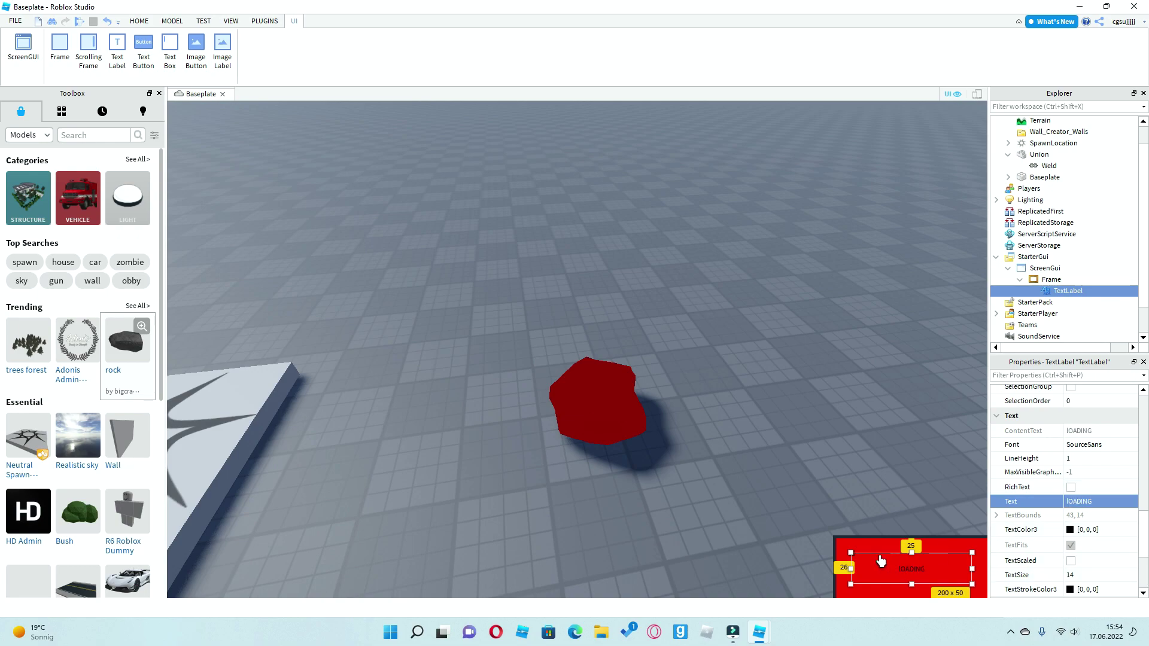
mouse_move(849, 551)
left_mouse_down()
mouse_move(787, 517)
mouse_move(835, 539)
left_mouse_up()
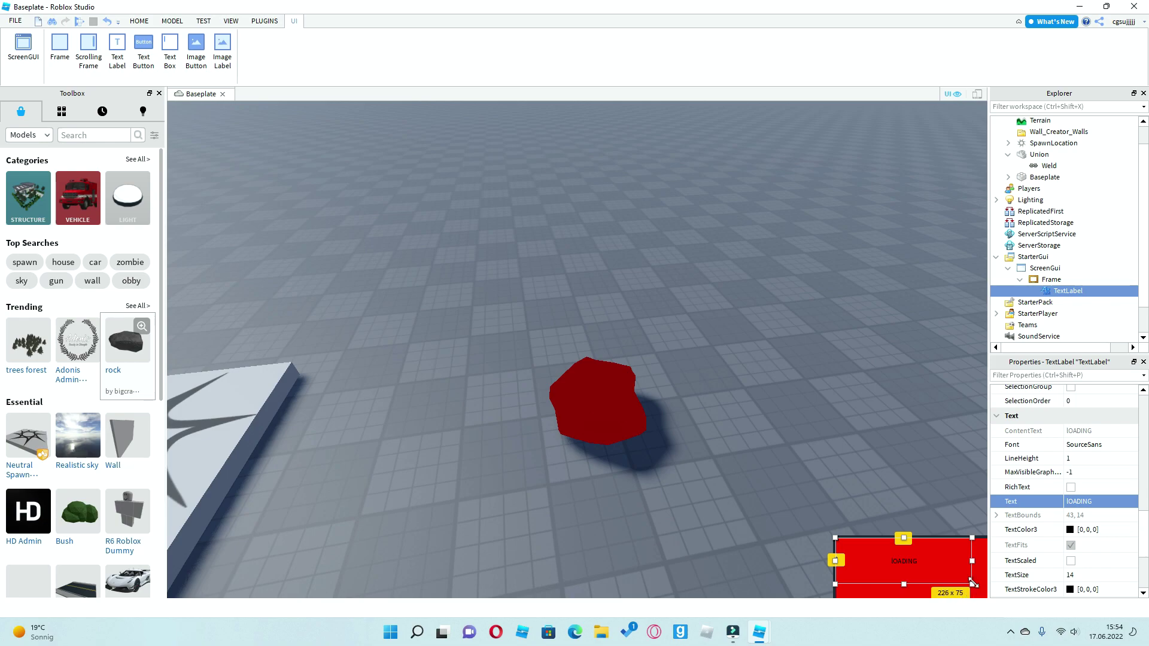
left_click_drag(971, 581, 988, 593)
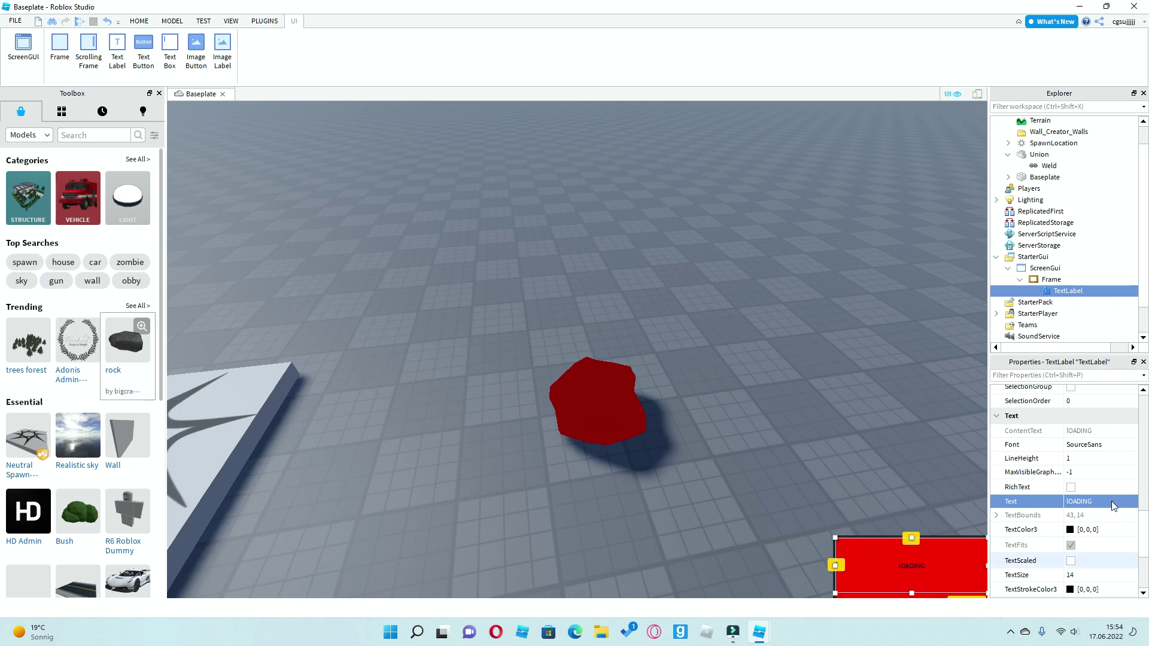
Try a LineHeight of 3 on the text label and set it back to 1
left_click(1083, 459)
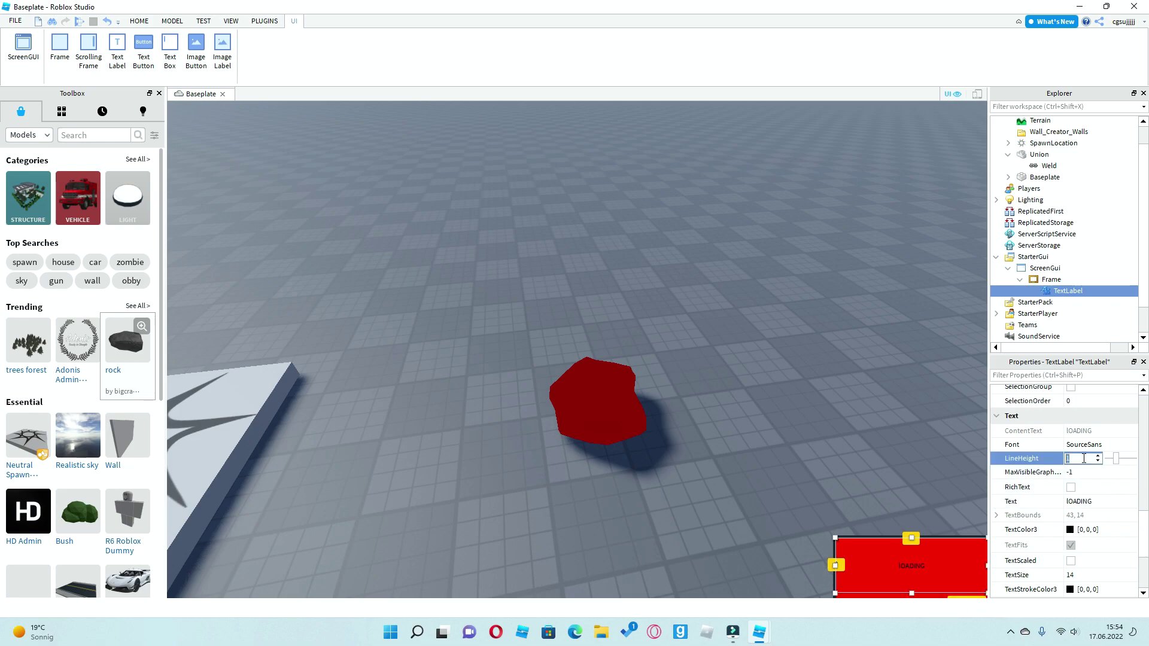
type("3")
key("Return")
type("1")
key("Return")
Check the GUI's appearance in the game view and look through the frame's properties
left_click(748, 327)
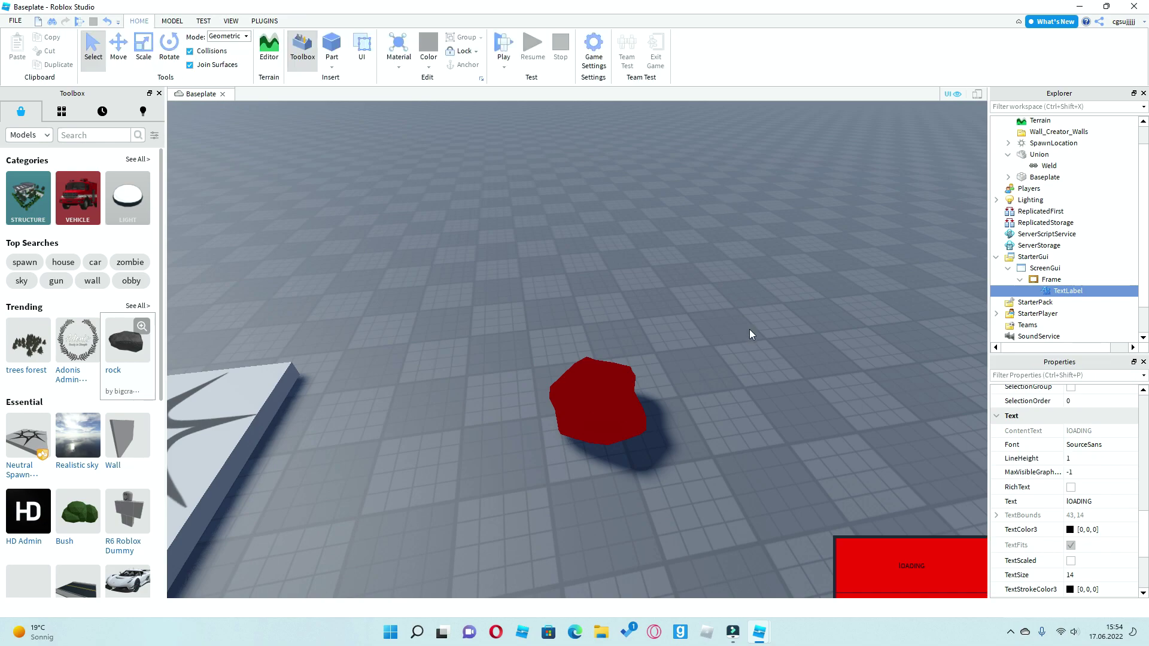
right_click_drag(749, 329, 767, 340)
scroll(767, 340, "down", 3)
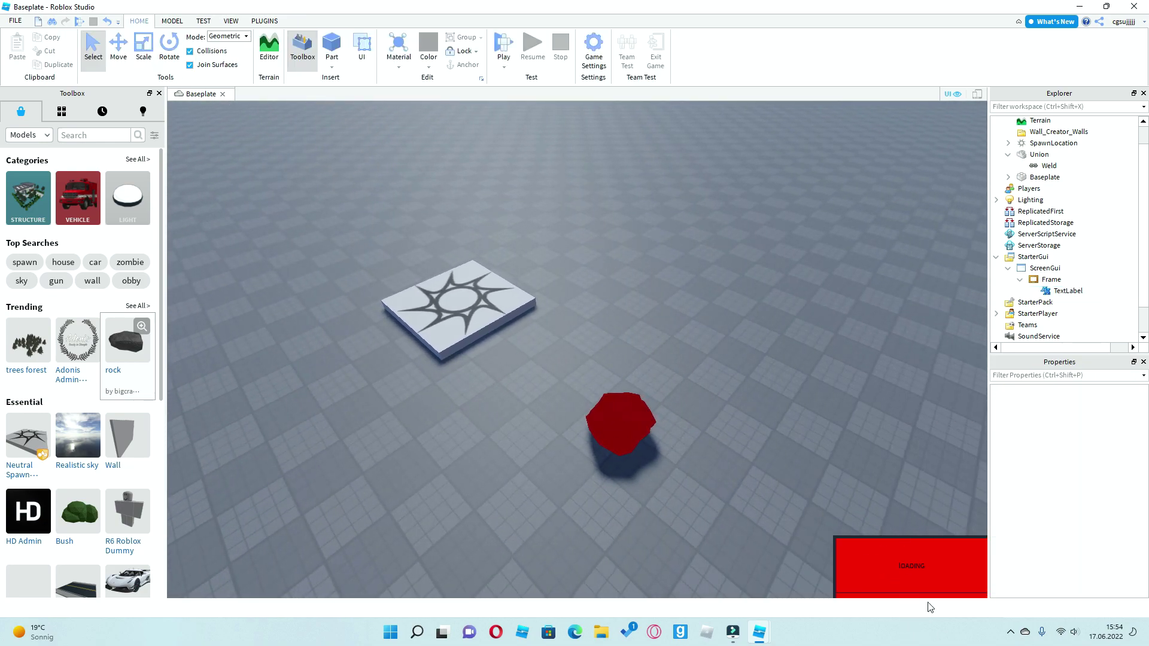
left_click(1066, 290)
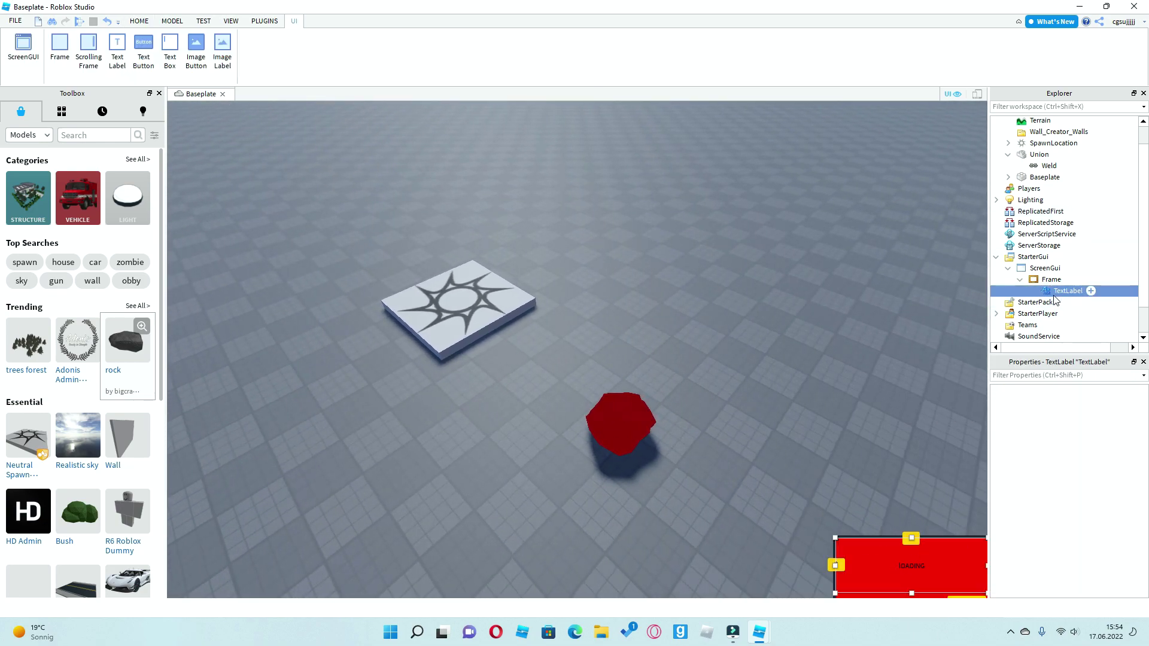
left_click(1053, 280)
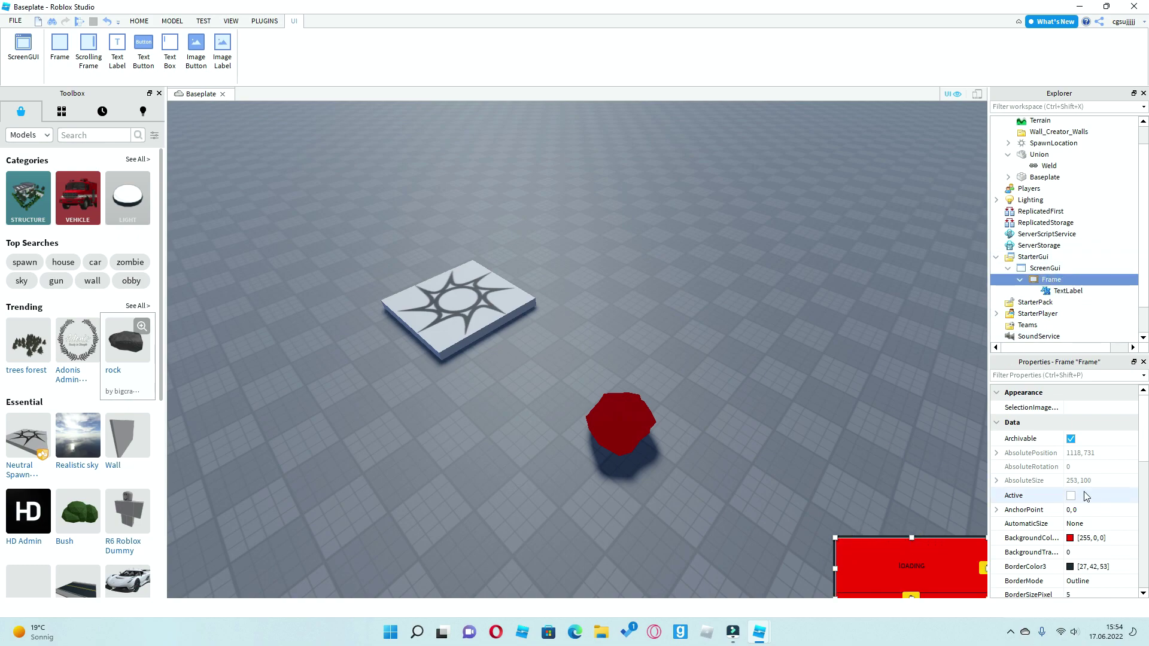
scroll(1083, 491, "down", 5)
scroll(1080, 488, "up", 5)
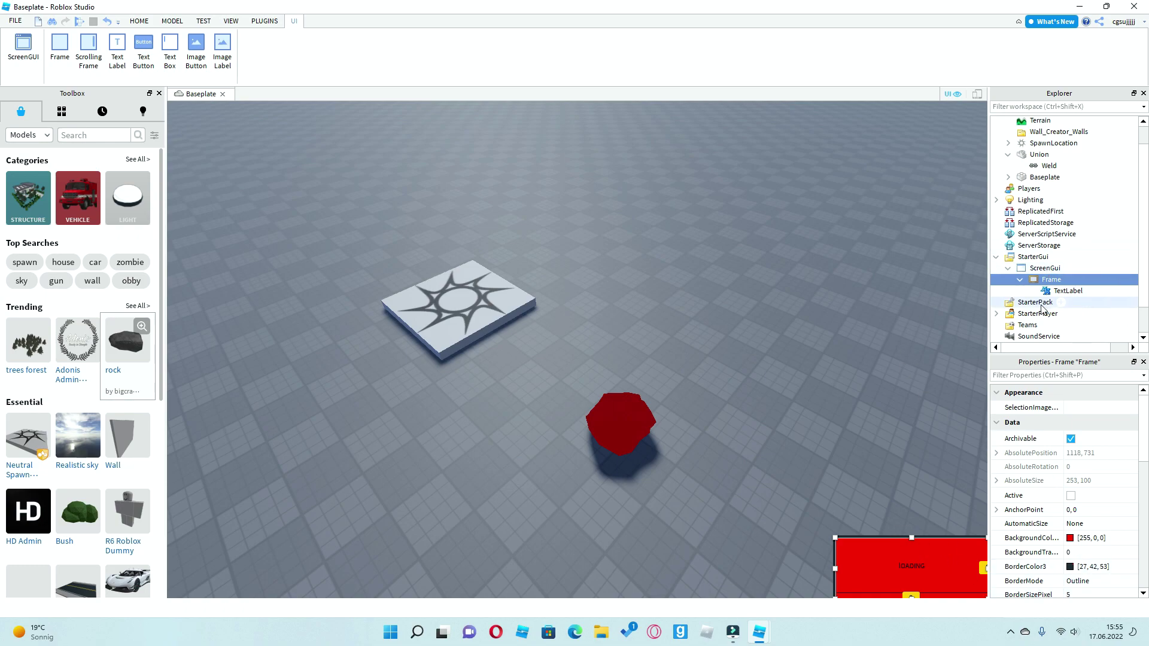
Set the text label's BorderSizePixel to 0
left_click(1068, 292)
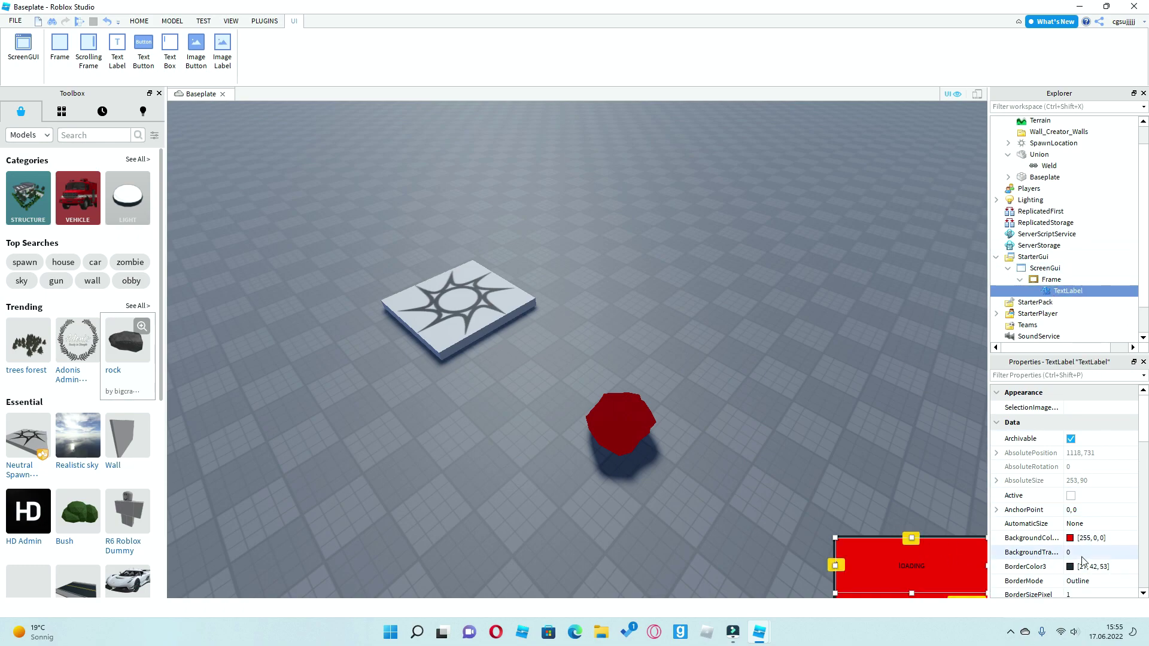
left_click(1083, 596)
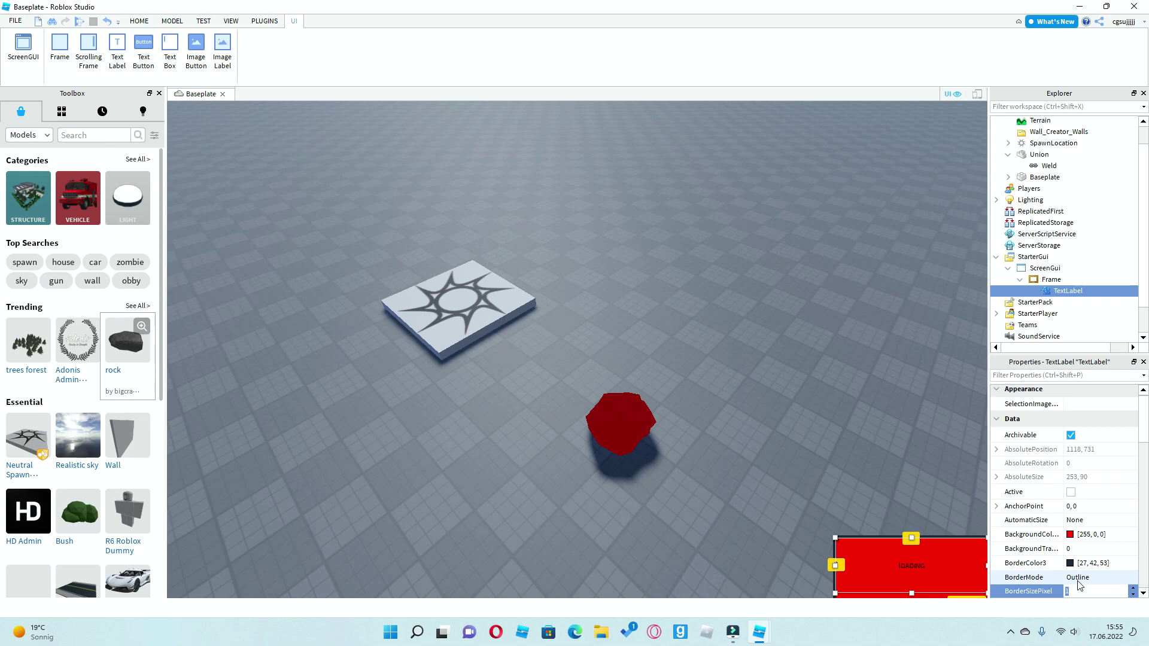
type("0")
key("Return")
left_click(802, 391)
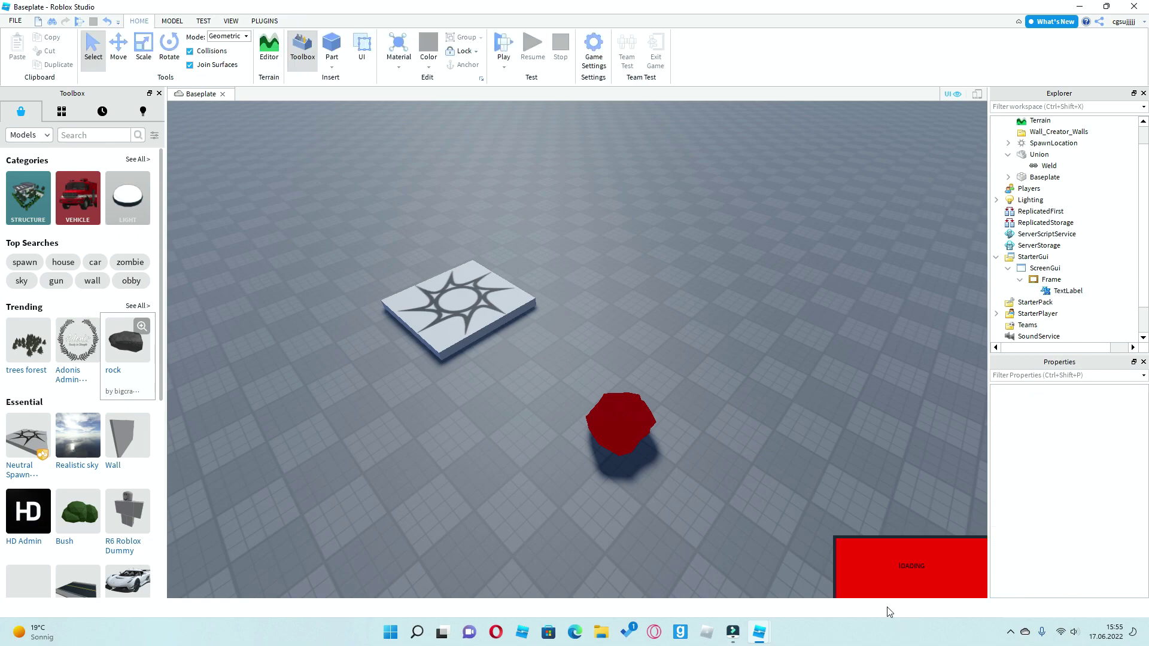
right_click_drag(712, 312, 712, 312)
key("w")
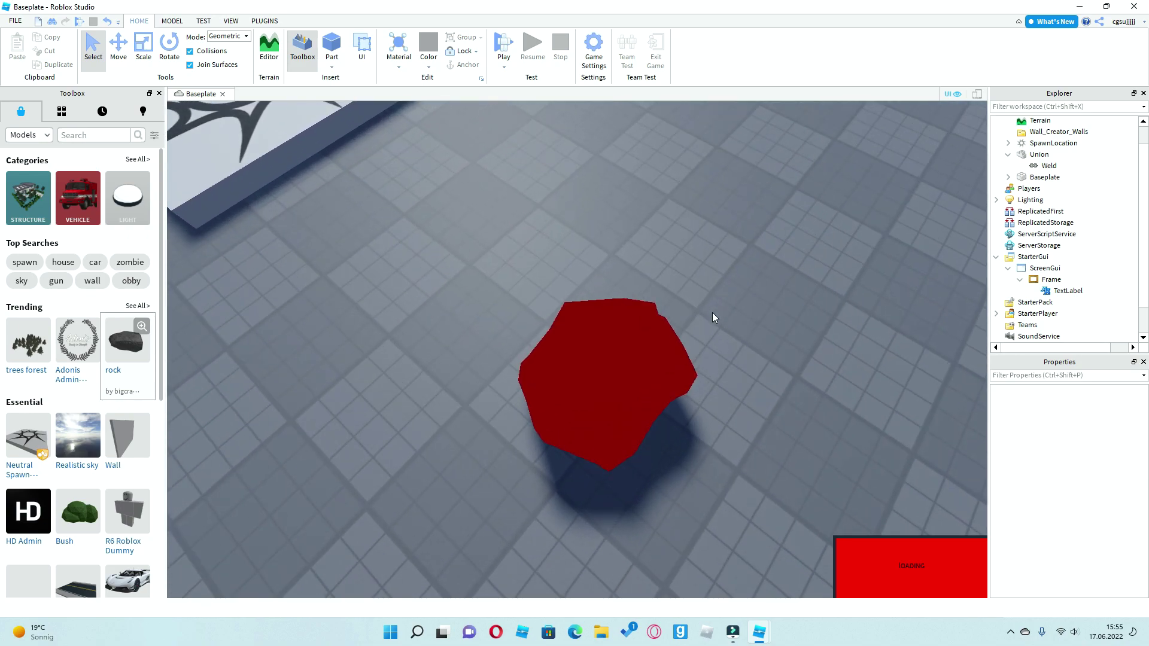
scroll(711, 312, "down", 10)
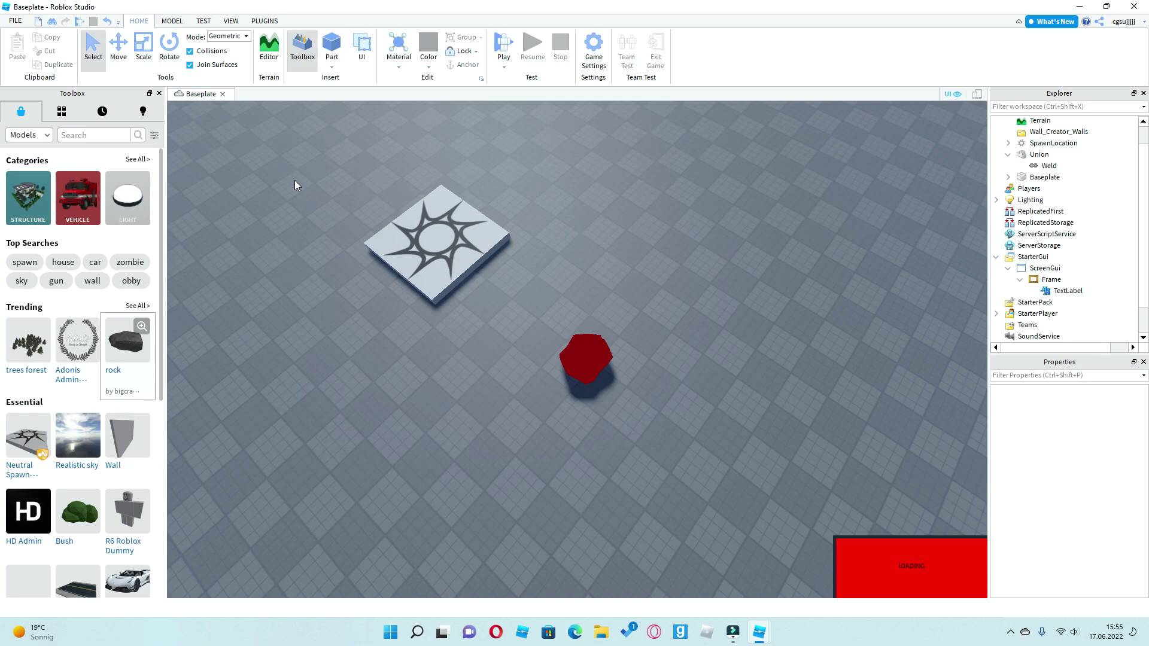
scroll(90, 359, "down", 3)
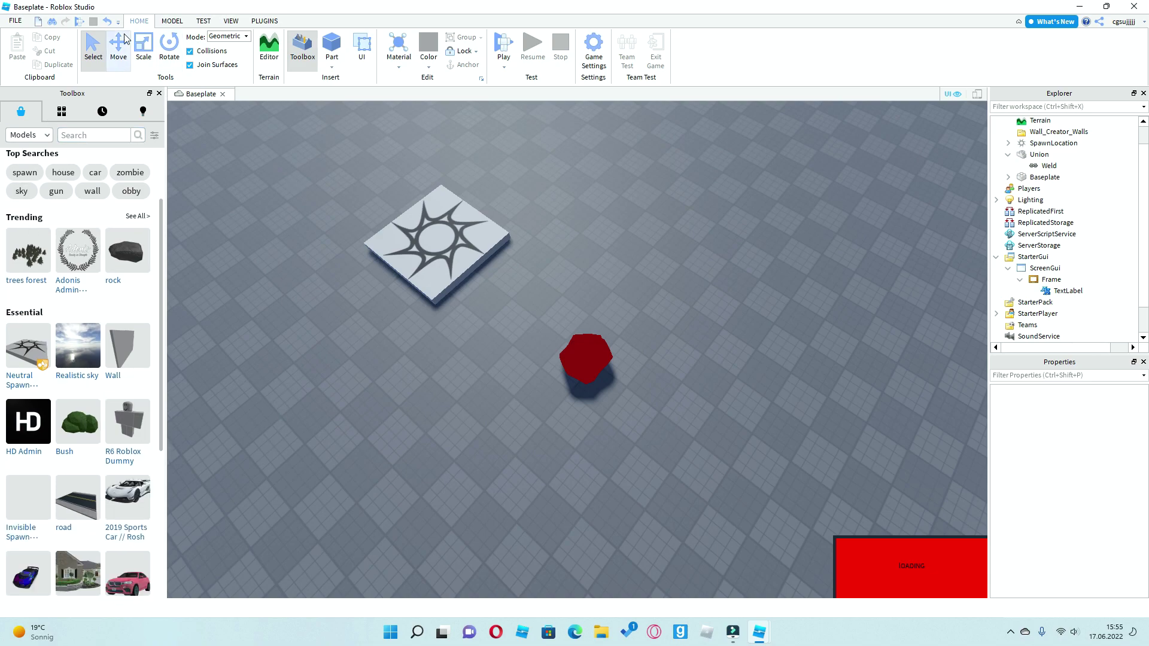
left_click(181, 21)
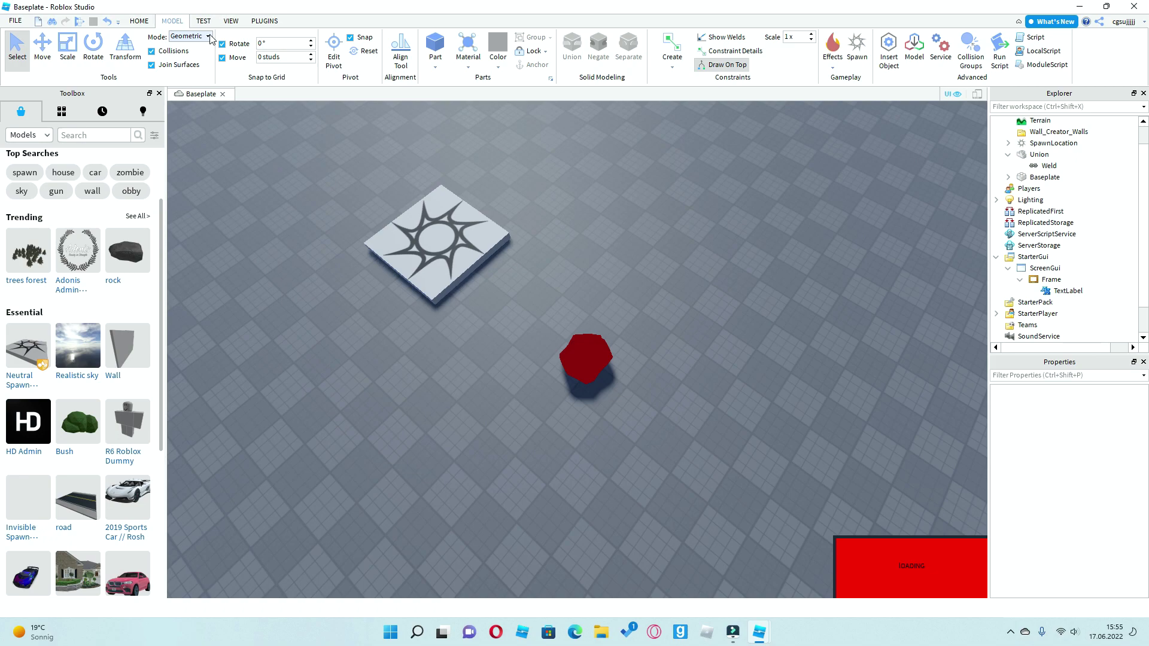
right_click_drag(678, 334, 685, 343)
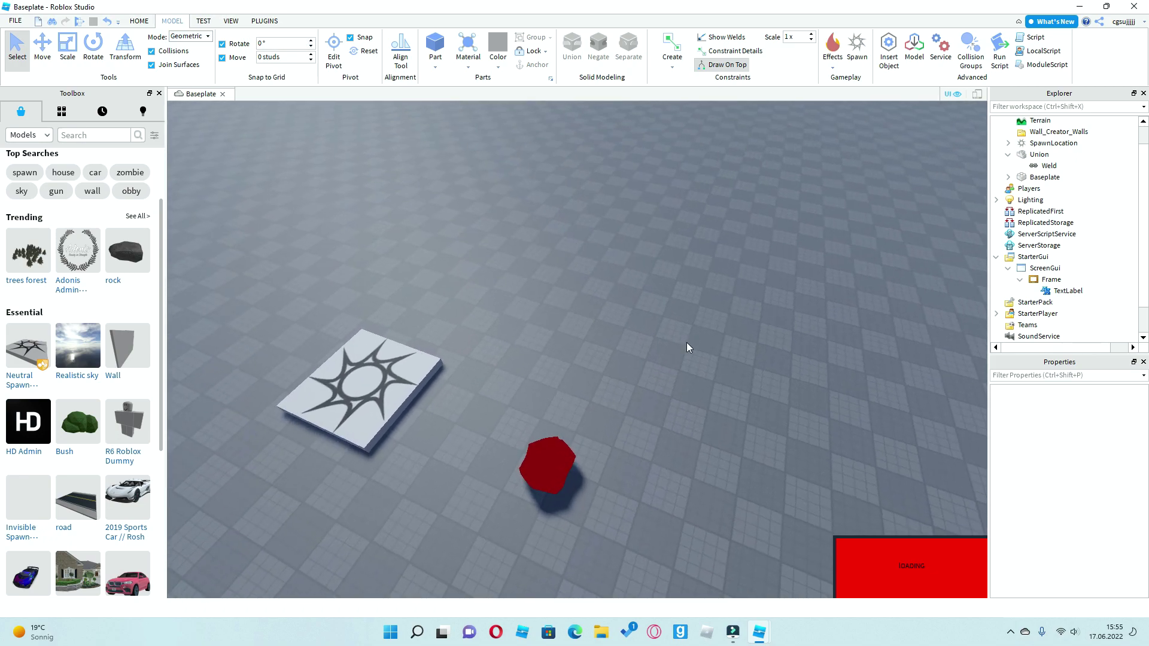
Select the red rock on the baseplate and turn Collisions off
scroll(685, 343, "up", 3)
left_click(547, 497)
left_click(141, 21)
right_click_drag(768, 317, 755, 291)
scroll(768, 317, "down", 3)
scroll(757, 296, "up", 2)
left_click(467, 66)
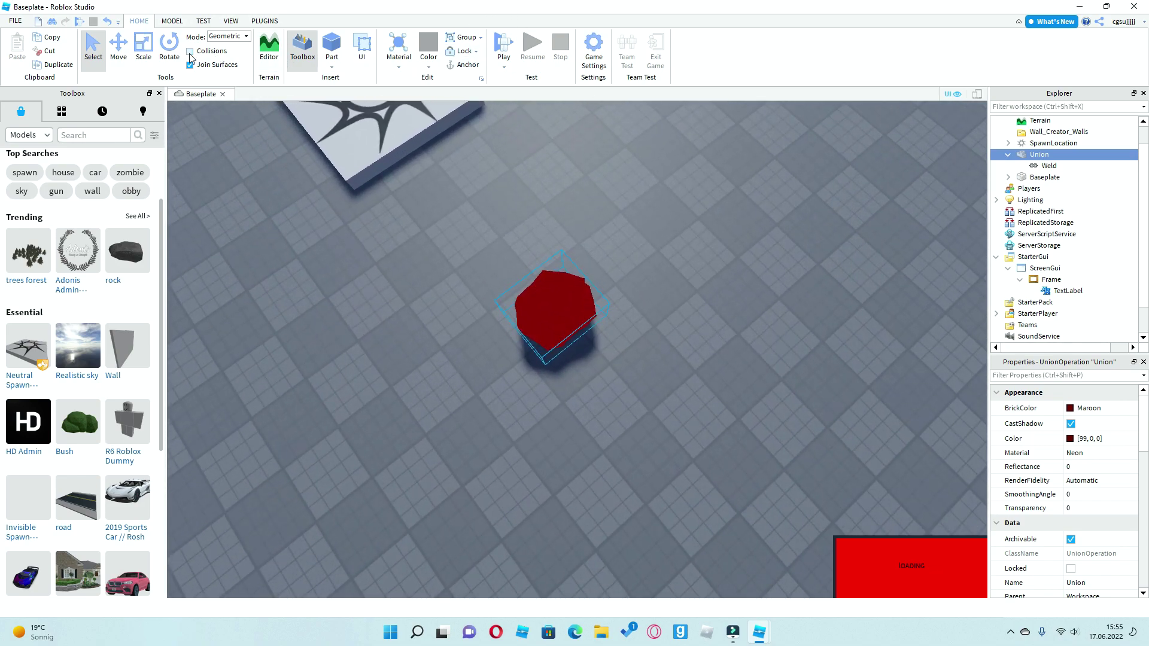
View the rock from several angles and turn Collisions back on
right_click_drag(639, 312, 638, 313)
scroll(639, 313, "down", 2)
scroll(639, 312, "up", 2)
right_click_drag(662, 371, 671, 381)
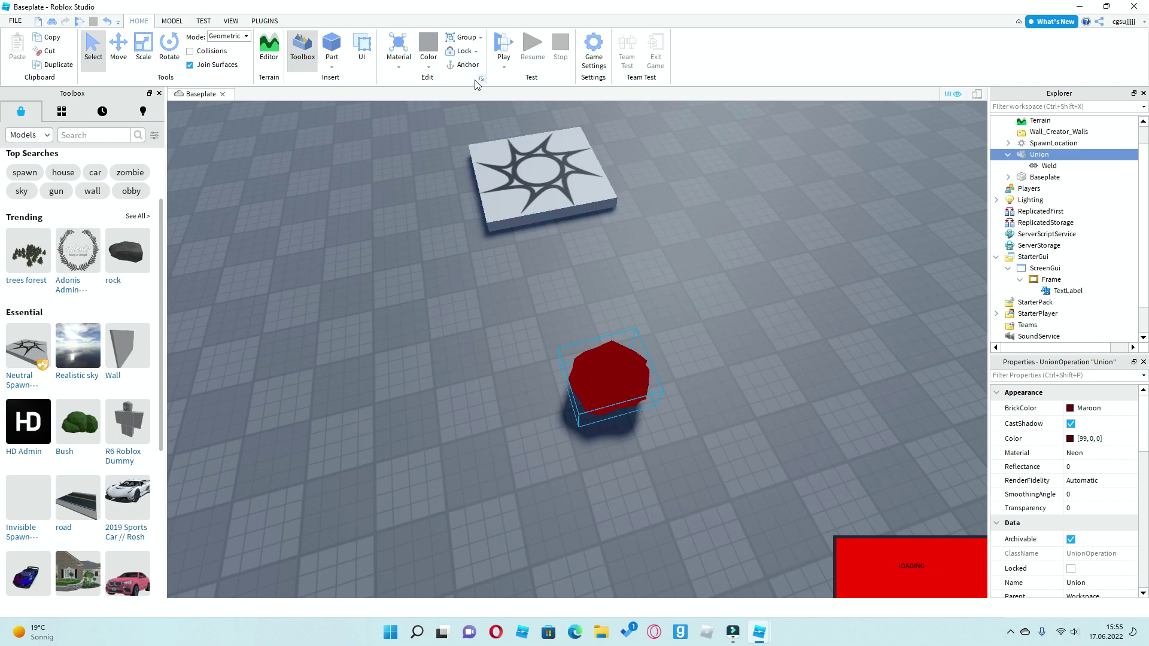
right_click_drag(592, 362, 592, 362)
scroll(591, 362, "up", 4)
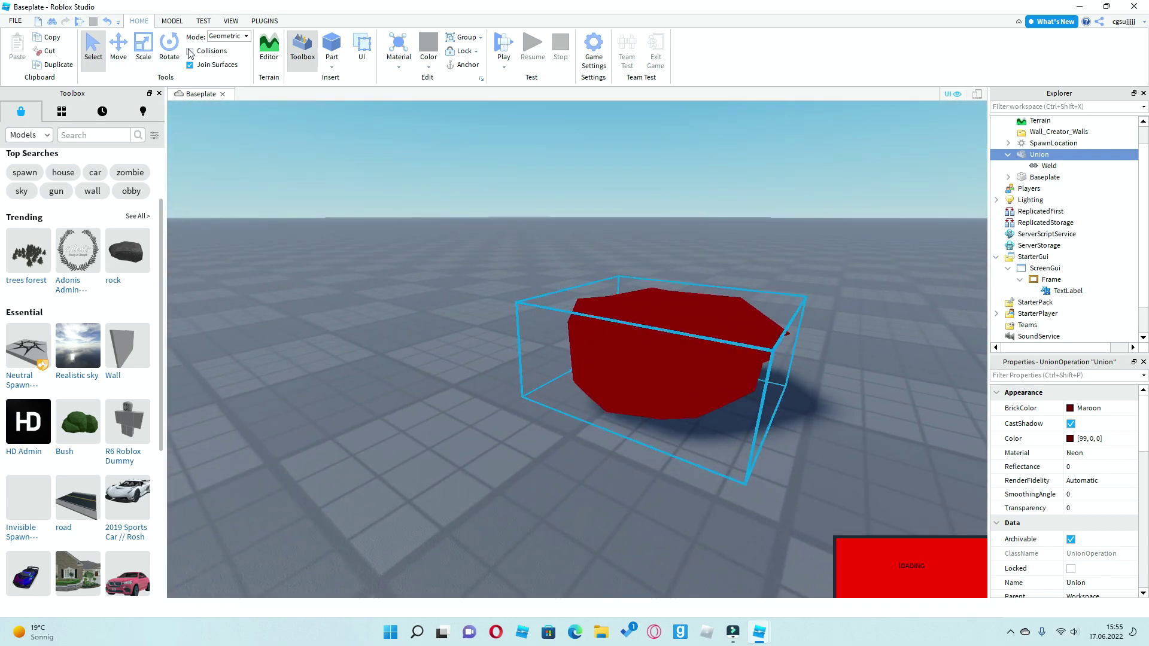
right_click_drag(770, 362, 770, 361)
scroll(771, 361, "up", 3)
scroll(771, 361, "down", 4)
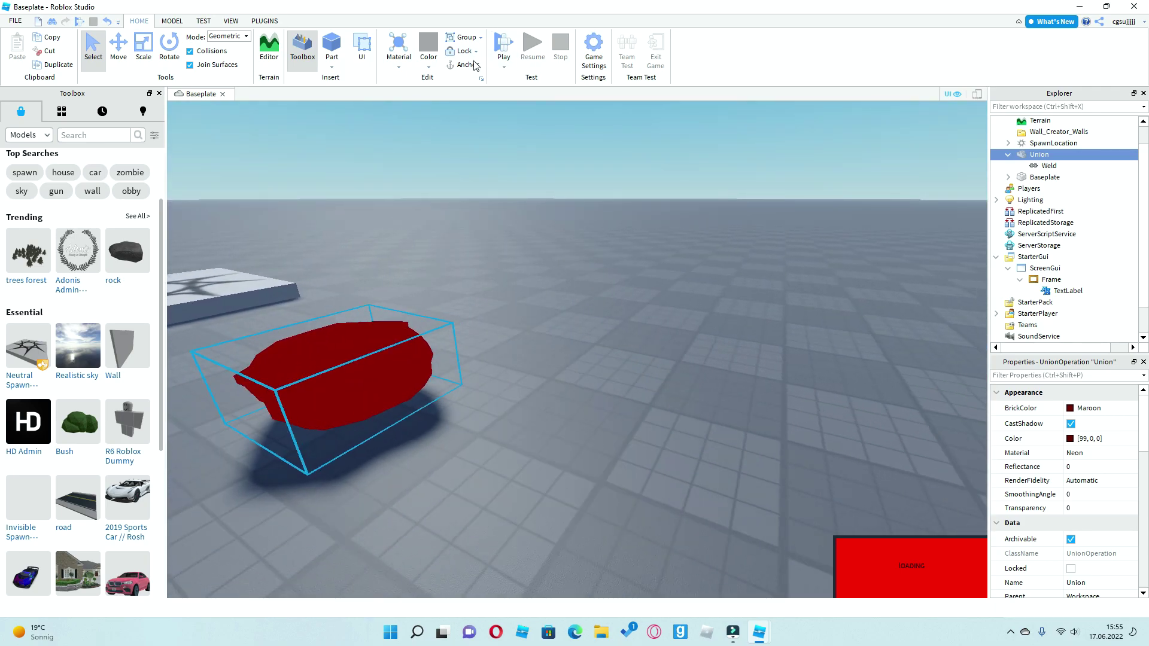
Anchor the selected red rock and view it from different sides
key("d")
key("a")
key("w")
right_click_drag(785, 428, 785, 428)
key("s")
key("w")
key("s")
key("w")
right_click_drag(753, 319, 753, 320)
key("s")
key("w")
key("s")
key("s")
right_click_drag(682, 369, 682, 369)
key("w")
key("s")
key("a")
Insert the Shift to run item from the Toolbox's Essential models into the workspace
scroll(70, 575, "down", 8)
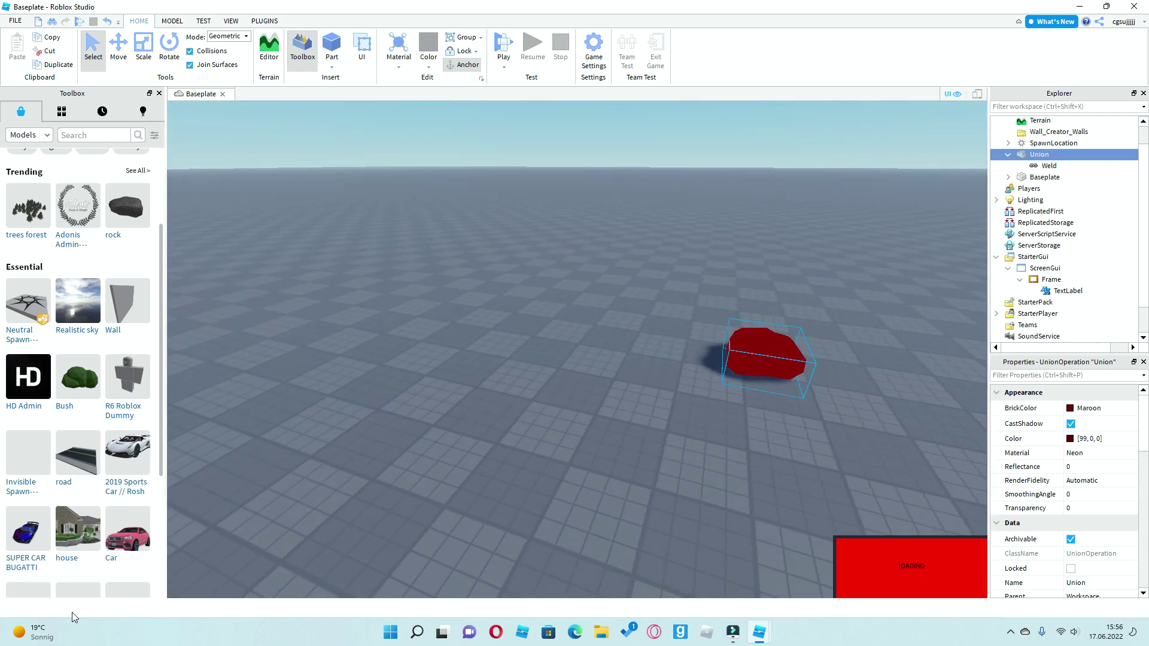
scroll(70, 562, "up", 6)
scroll(71, 565, "down", 1)
right_click_drag(413, 490, 413, 489)
key("w")
key("s")
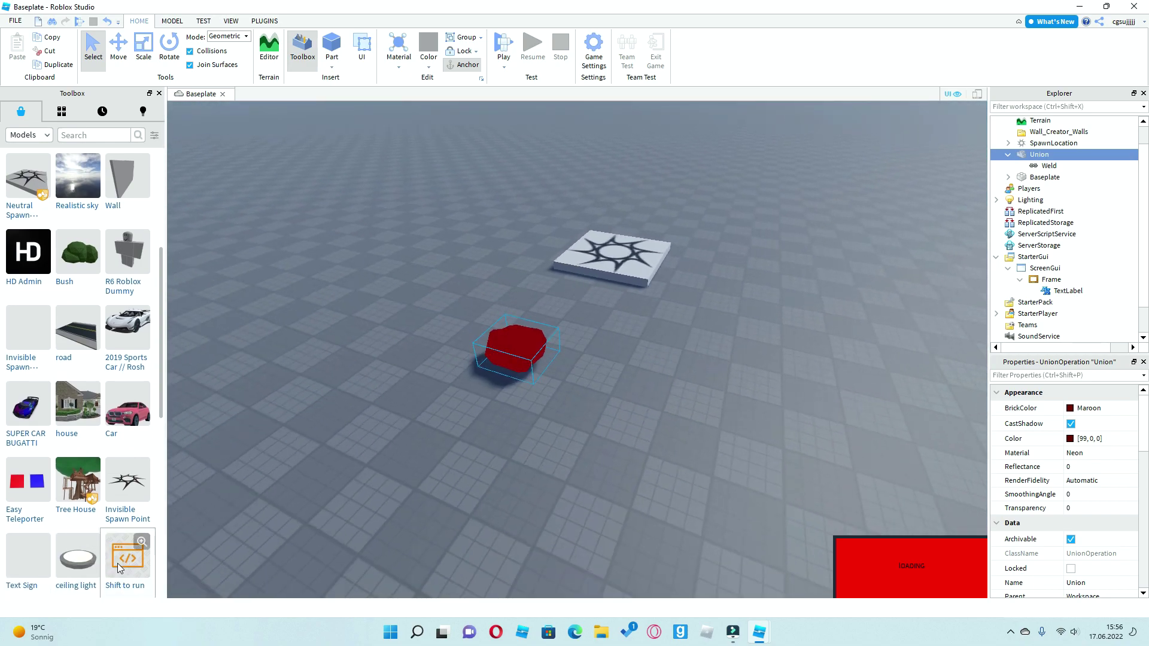
left_click_drag(137, 583, 579, 424)
left_click(695, 339)
right_click_drag(664, 428, 837, 299)
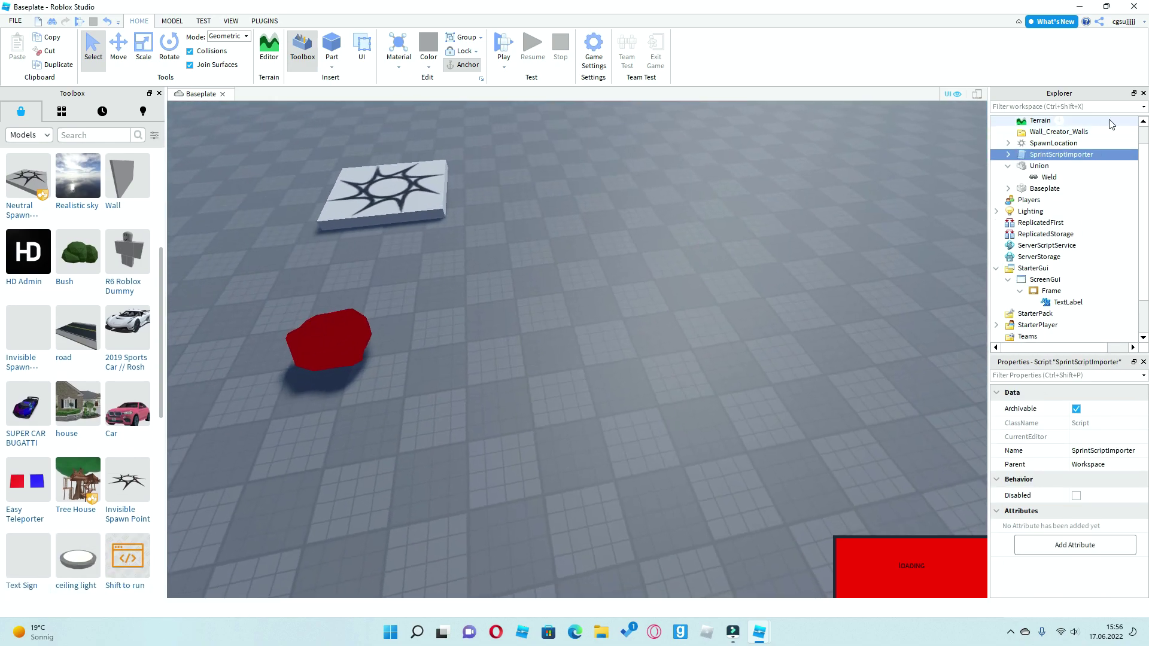
Open the SprintScript inside SprintScriptImporter, examine its code, and close the script
left_click(1008, 156)
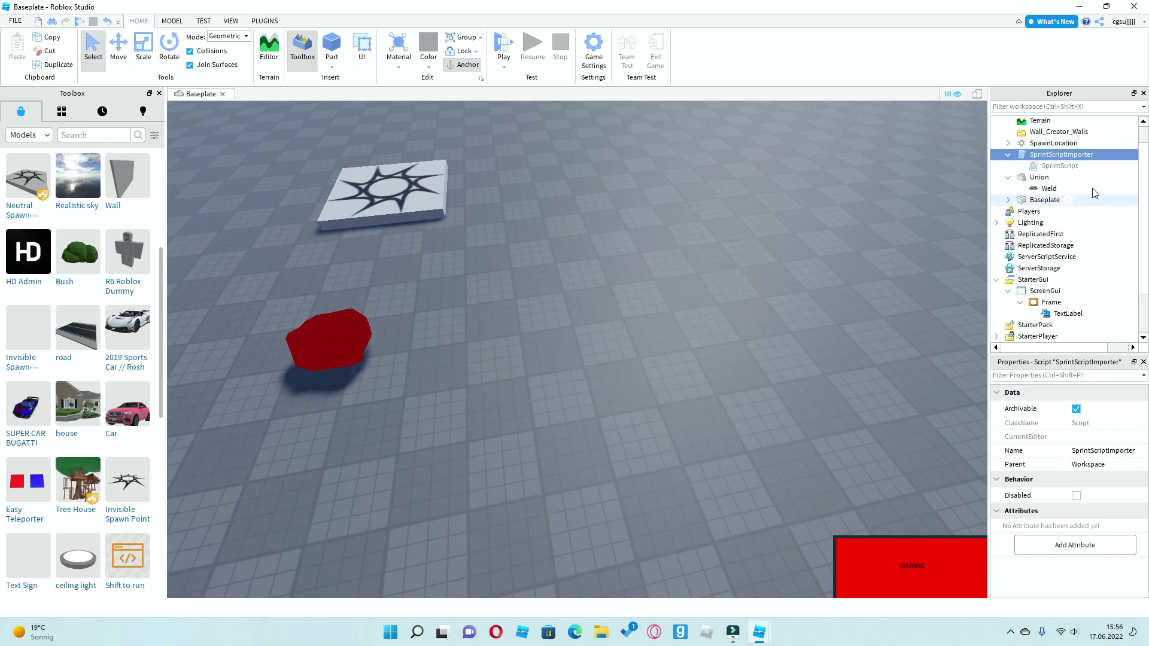
double_click(1031, 168)
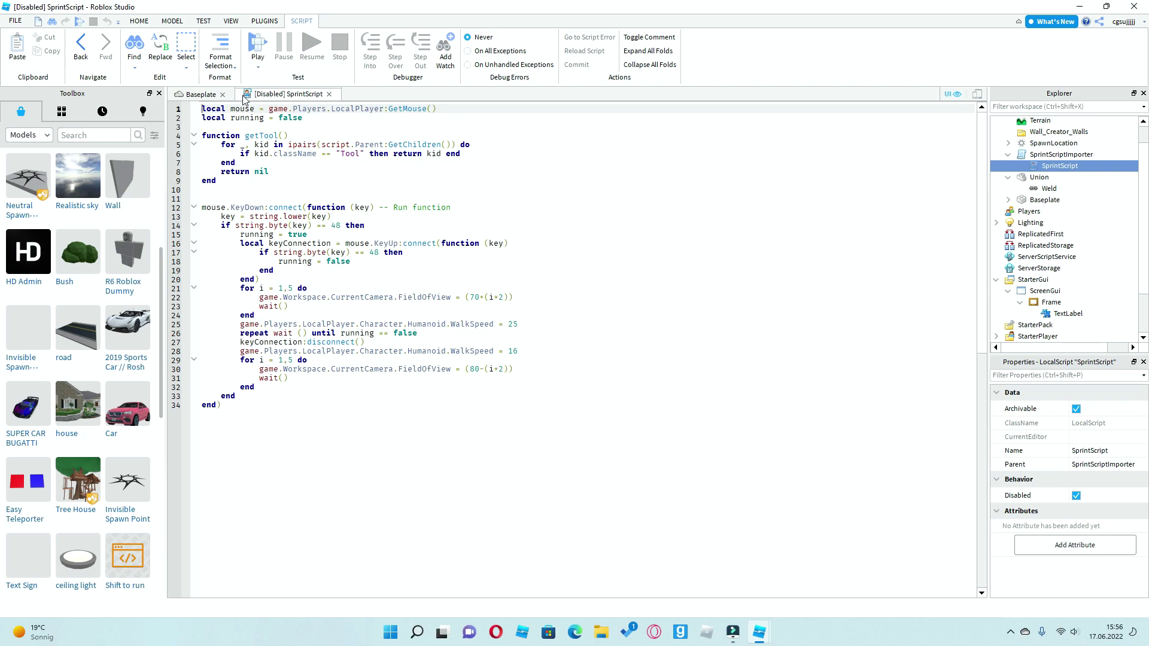
left_click(198, 95)
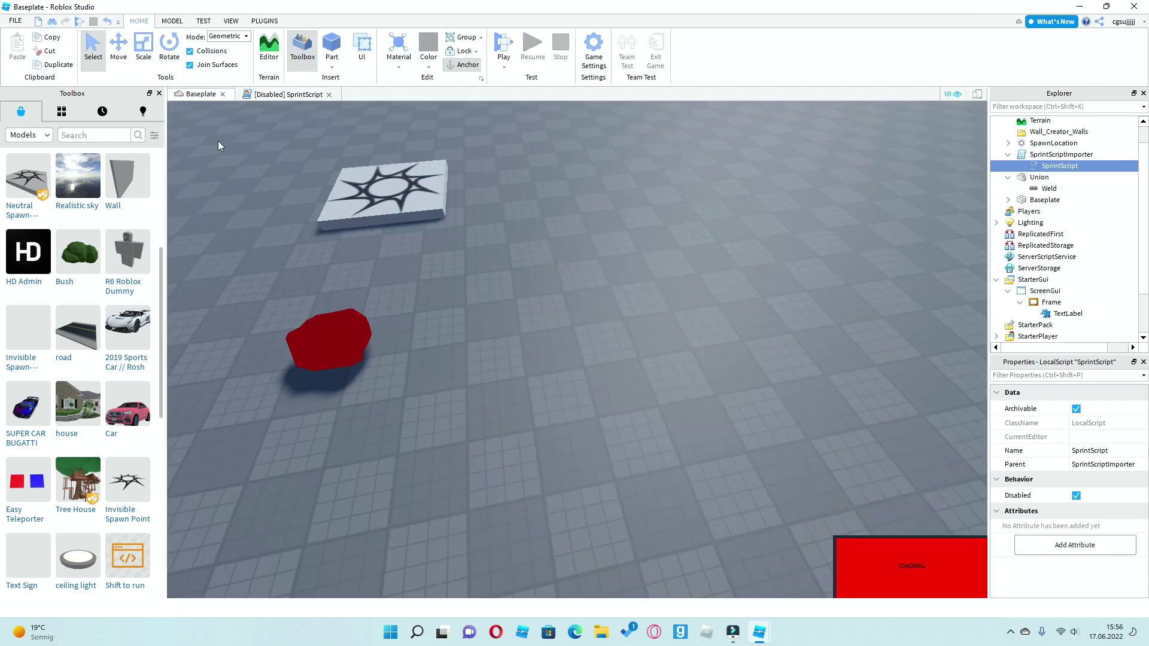
left_click(1031, 155)
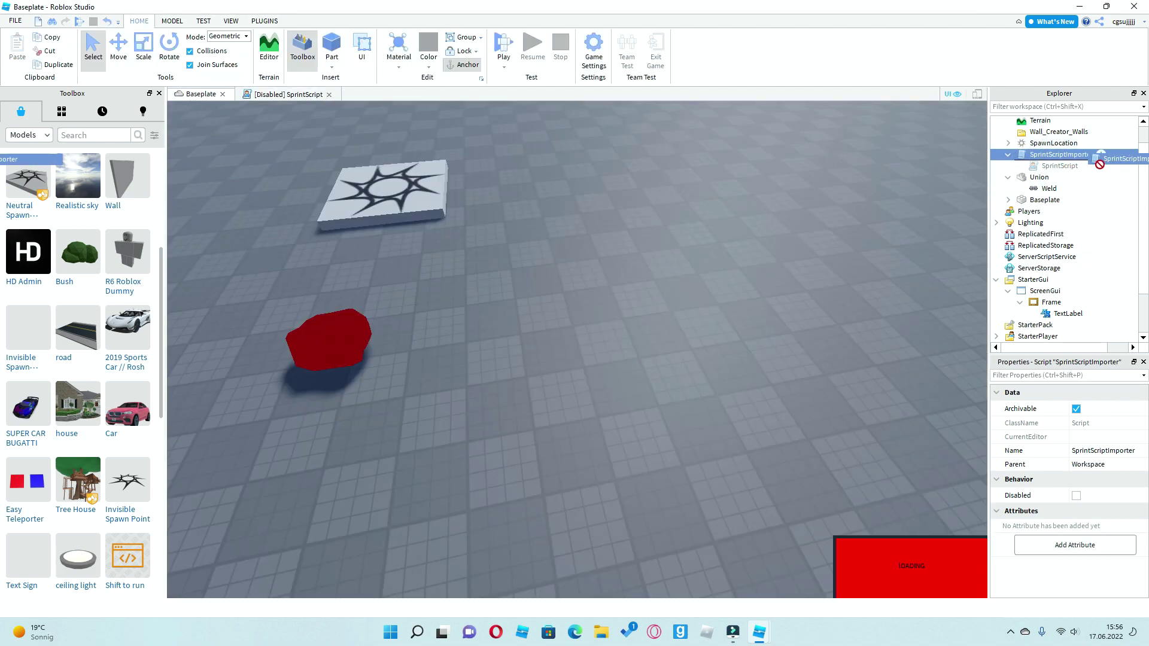
left_click(265, 96)
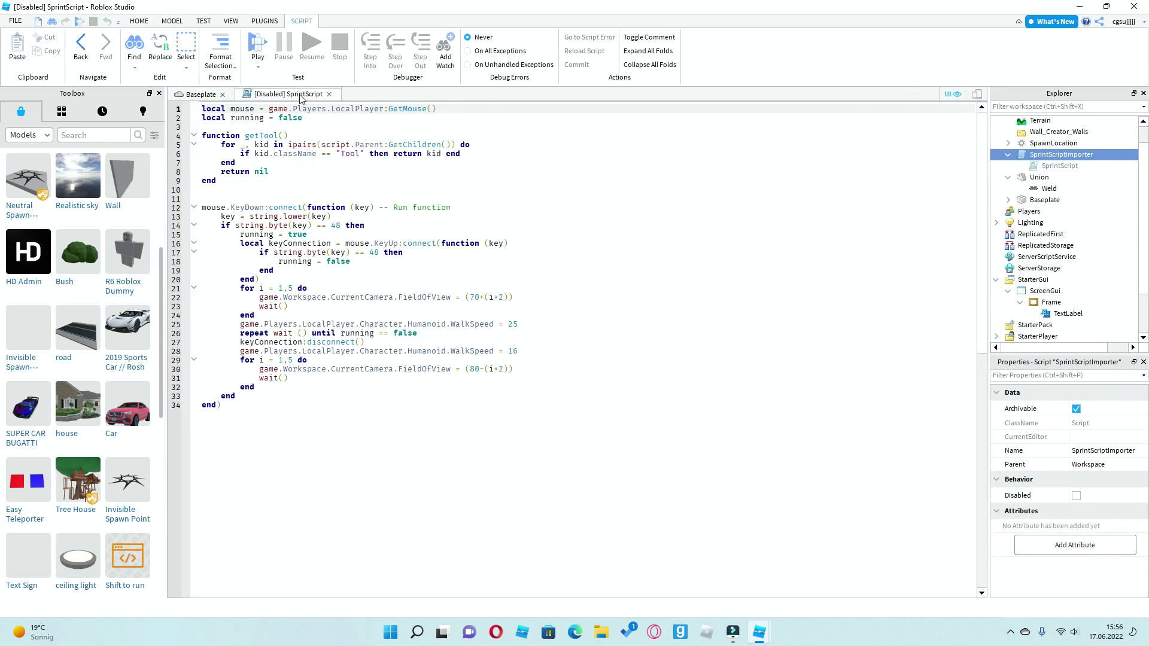
left_click(329, 94)
right_click_drag(648, 343, 574, 343)
key("w")
key("d")
left_click(527, 304)
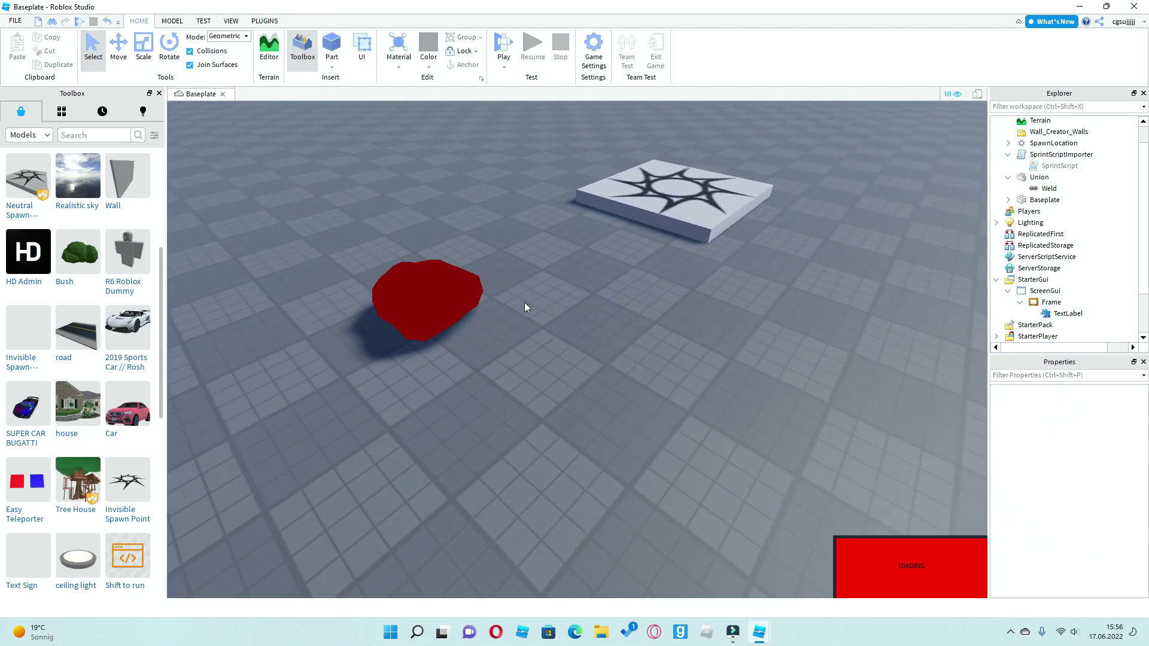
Set the spawn location's Transparency to 1 and view it up close
right_click_drag(526, 303, 519, 318)
scroll(78, 466, "down", 8)
right_click_drag(731, 456, 735, 455)
key("d")
left_click(734, 455)
key("f")
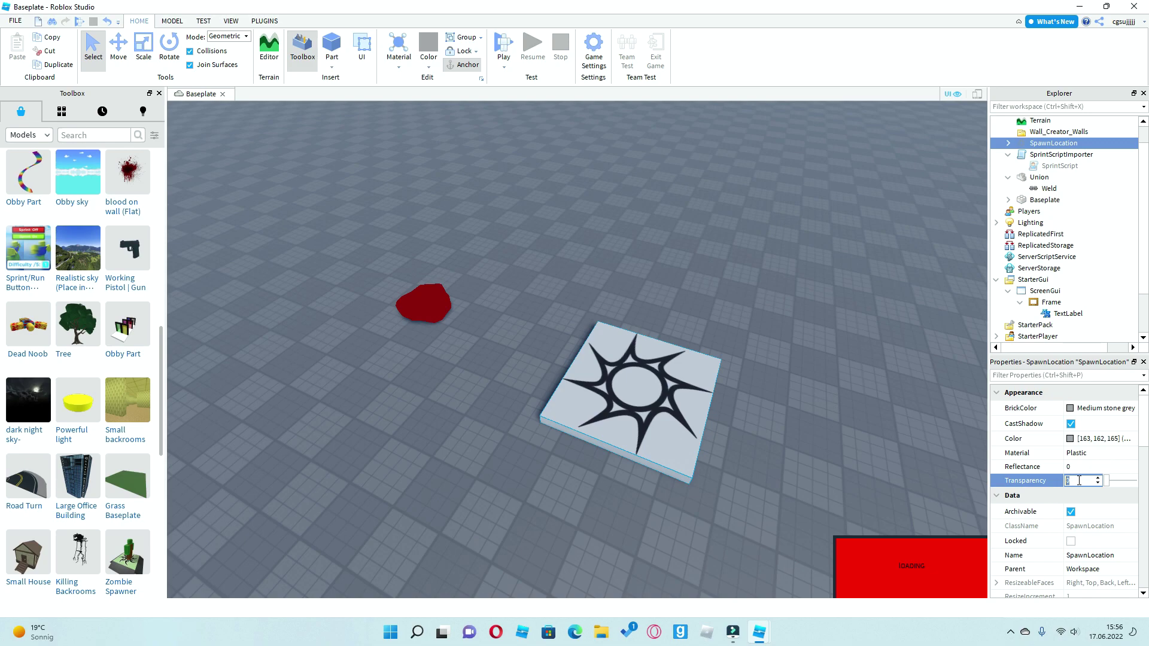
type("1")
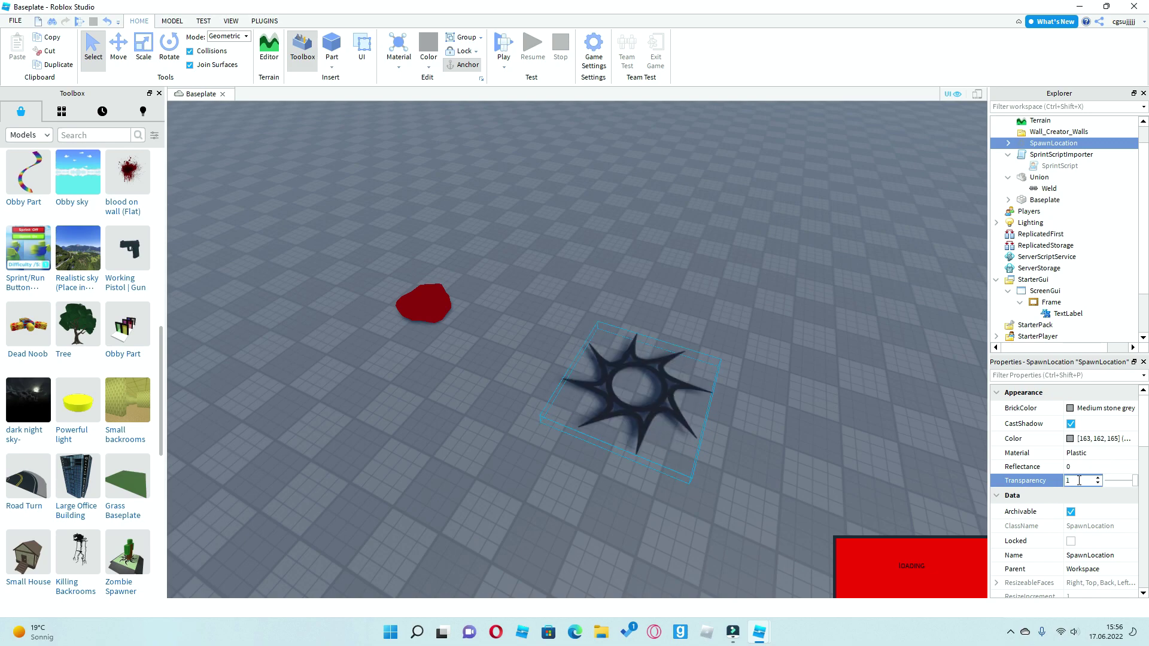
right_click_drag(585, 420, 585, 420)
key("w")
key("s")
key("w")
key("s")
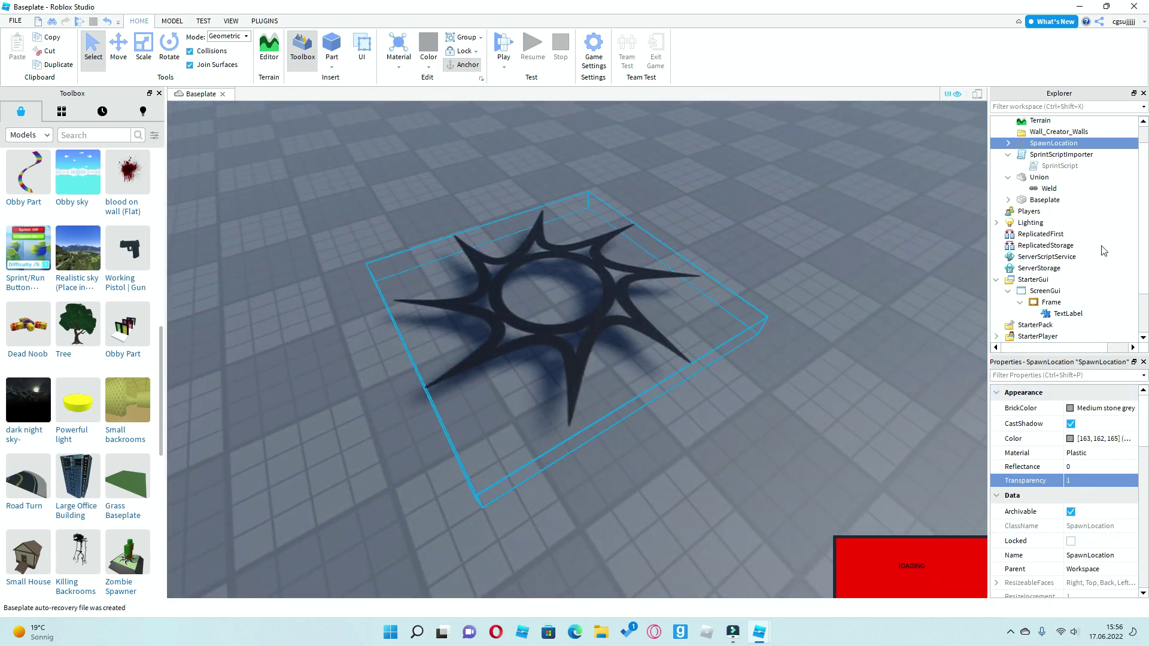
Set the Transparency of the Decal inside SpawnLocation to 1
left_click(1008, 143)
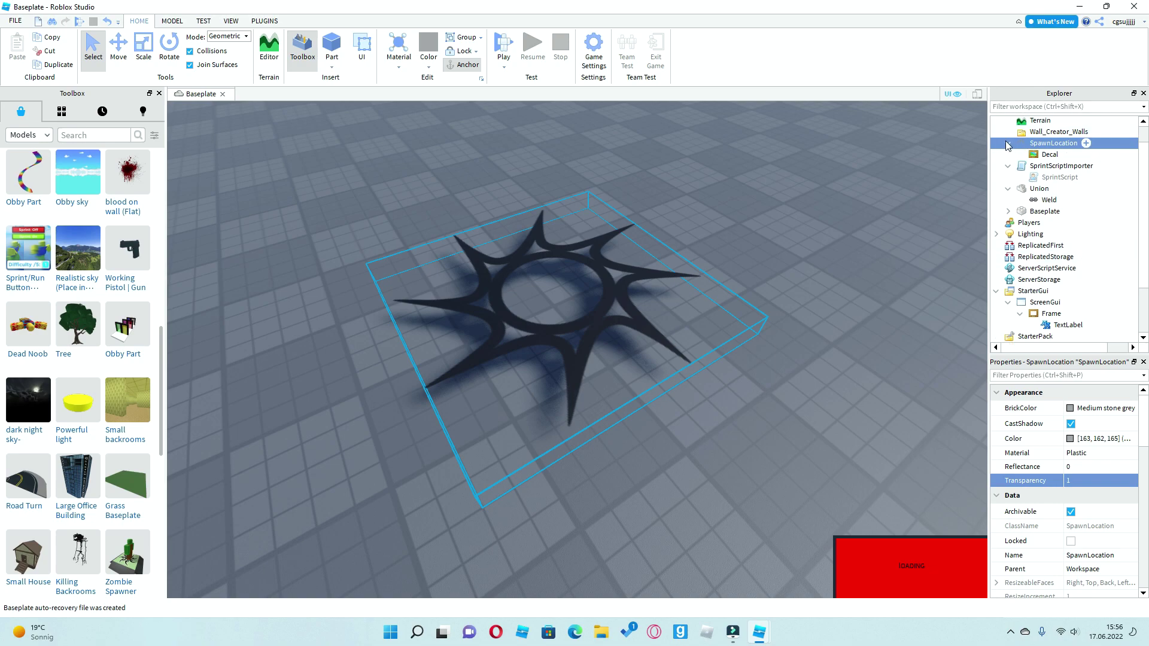
left_click(1046, 157)
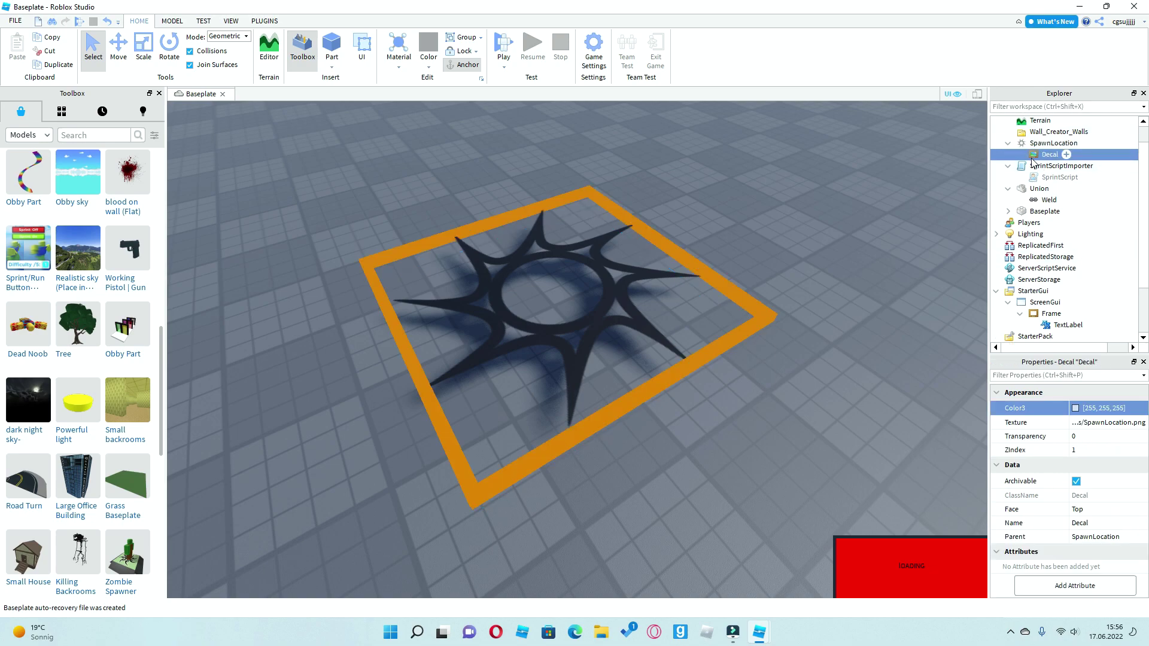
left_click(1082, 438)
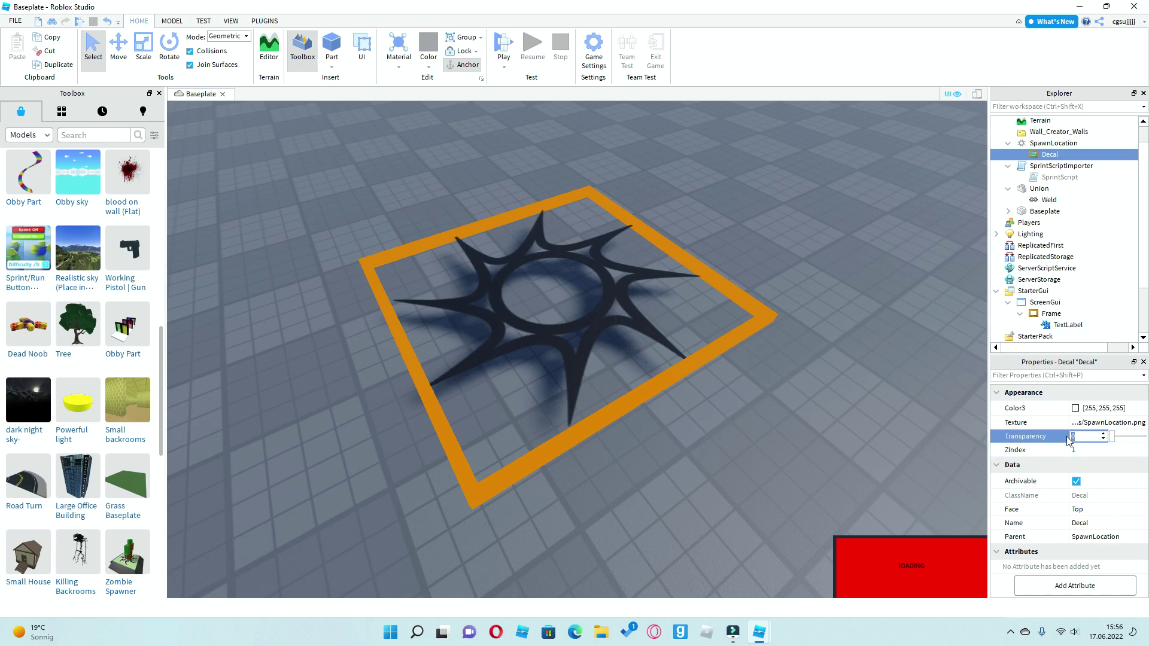
type("1")
left_click(810, 403)
Select the red rock and inspect its appearance properties, including Reflectance
right_click_drag(810, 404, 737, 411)
left_click(737, 412)
left_click(652, 441)
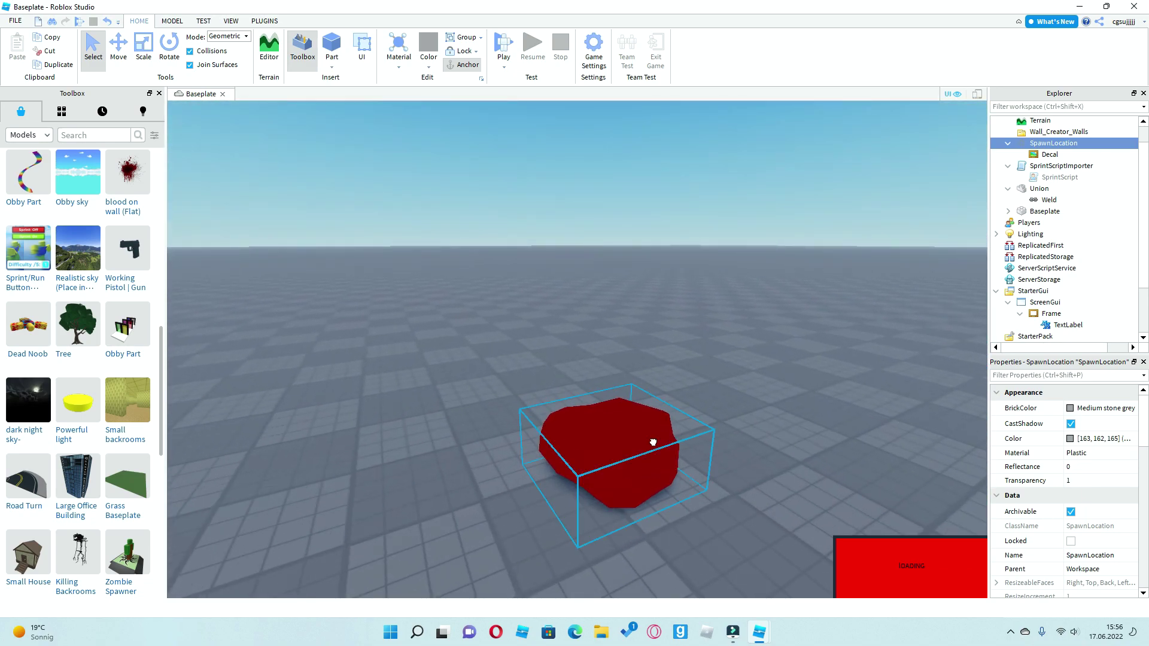
left_click(1073, 469)
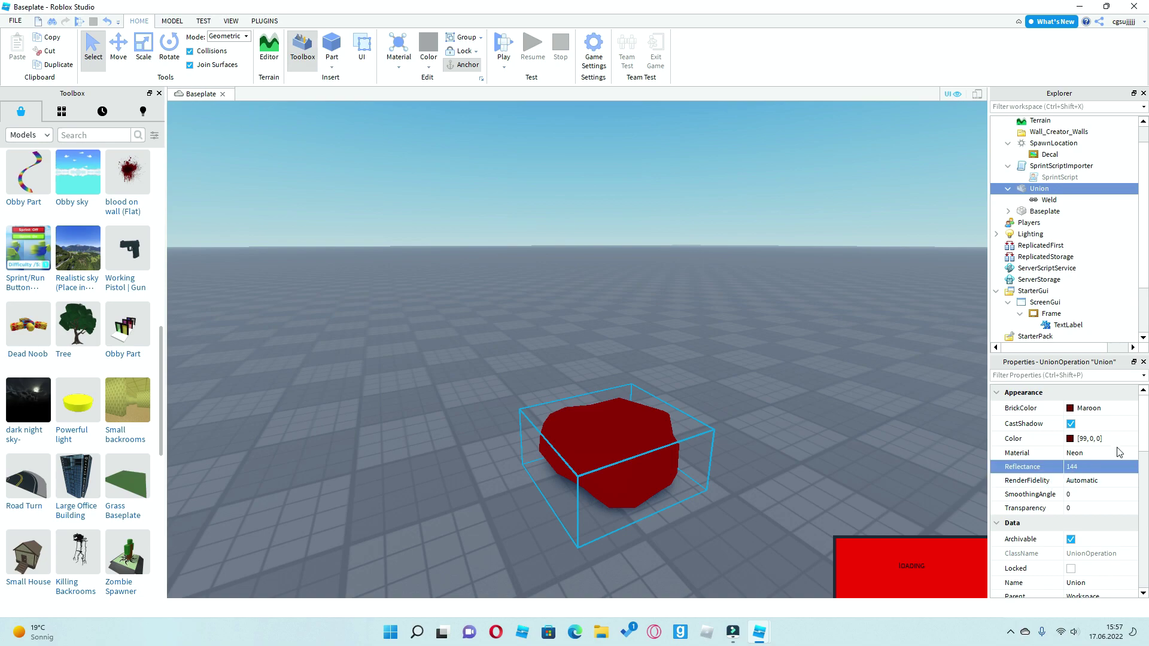
Search the Toolbox models for SHADER and insert Realistic Shaders into the workspace
scroll(1019, 188, "up", 1)
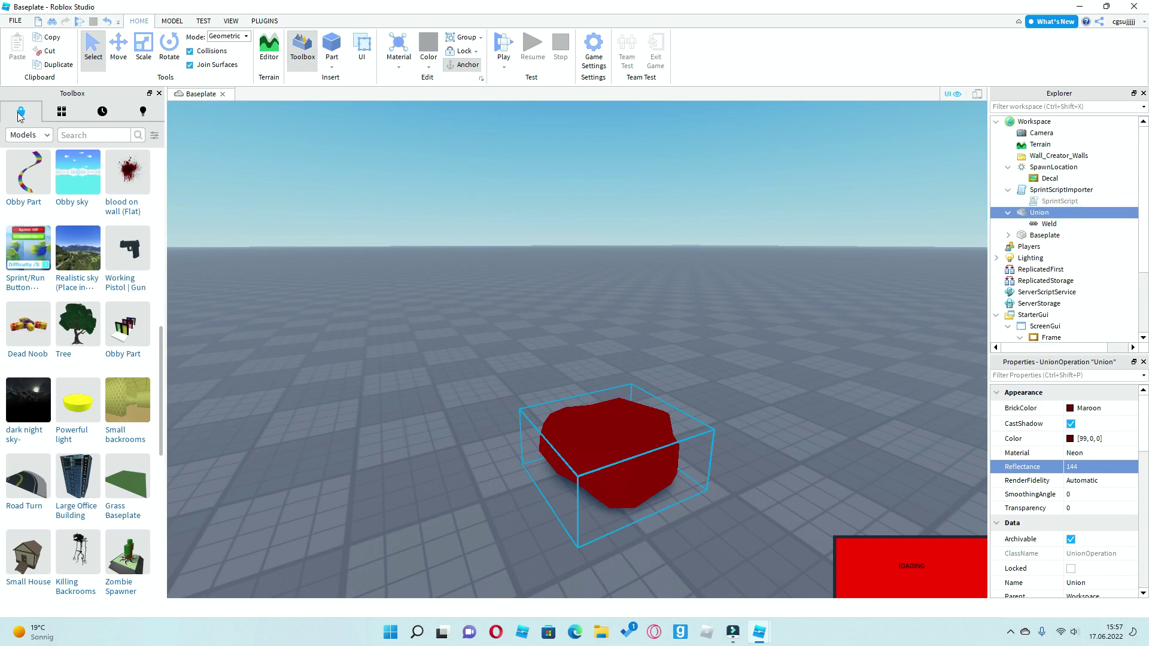
mouse_move(95, 229)
type("AD$ER")
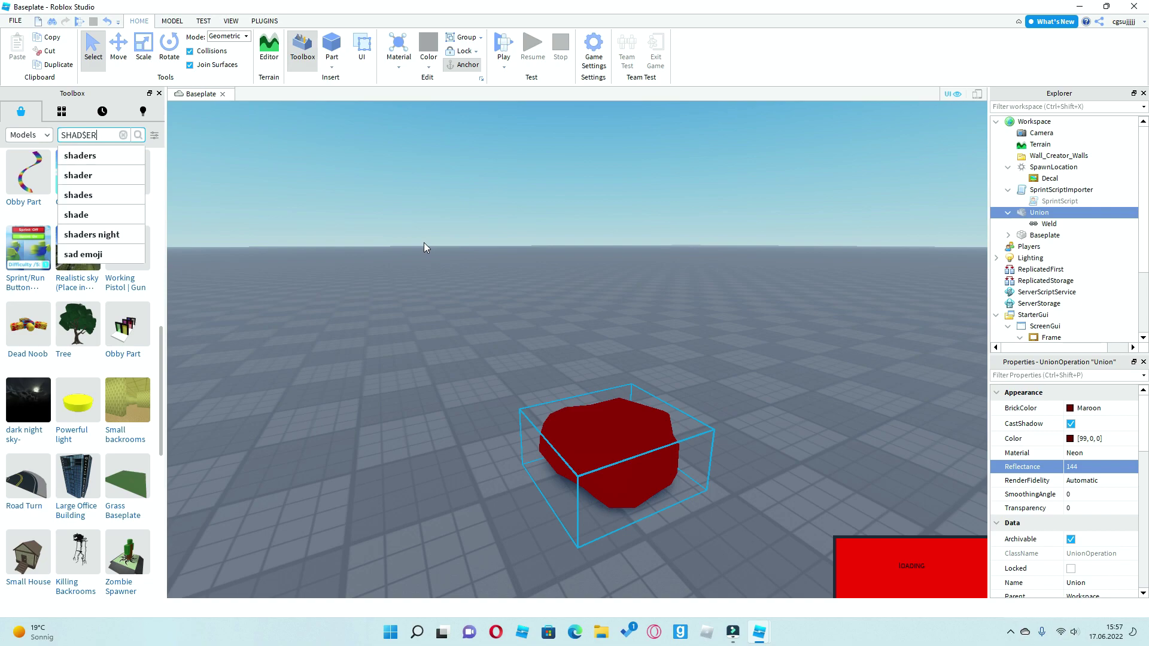
key("Return")
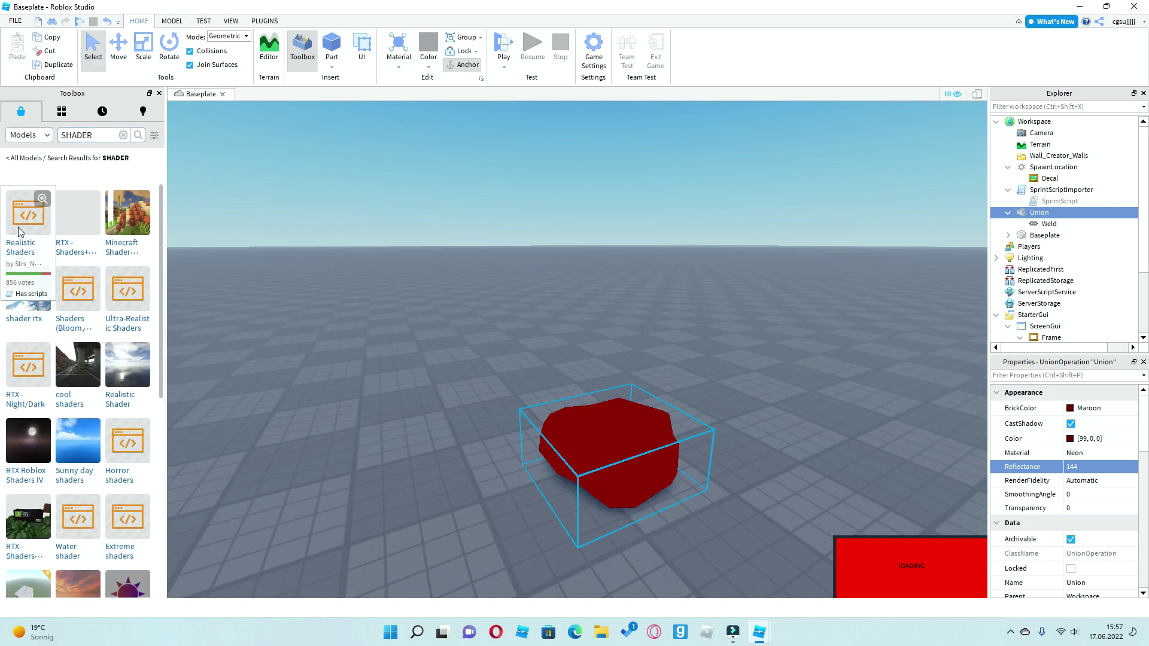
left_click(21, 232)
left_click(700, 340)
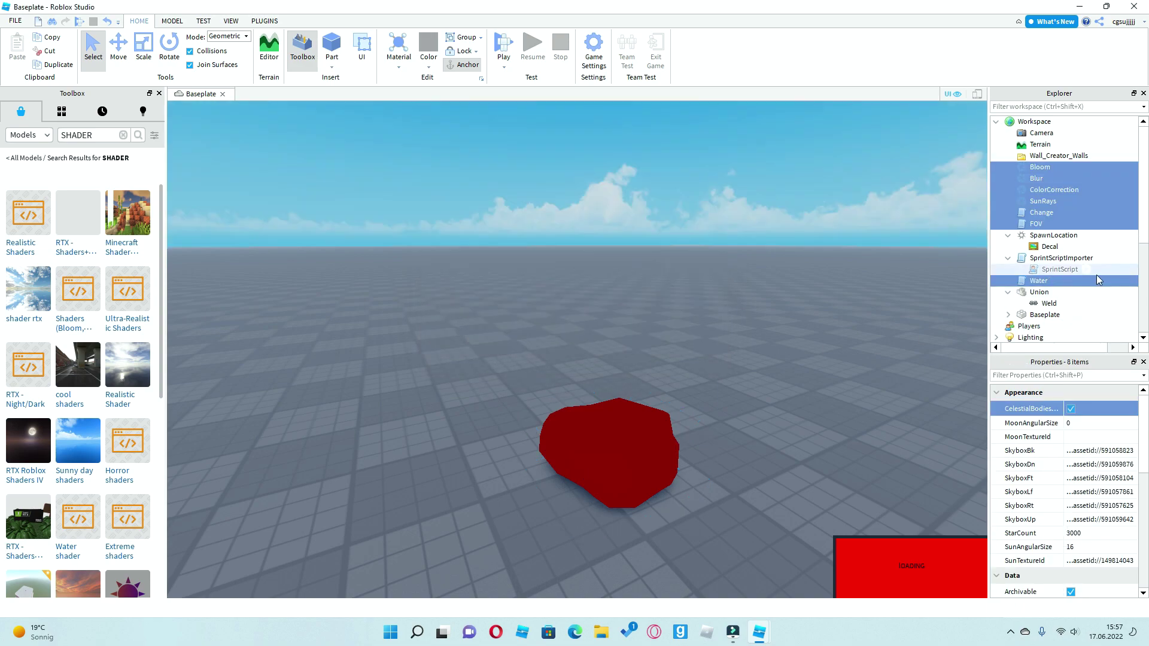
View the sky and inspect the properties of the SunRays, ColorCorrection, Blur and Bloom effects and the Water script
right_click_drag(643, 284, 644, 284)
right_click_drag(825, 267, 845, 265)
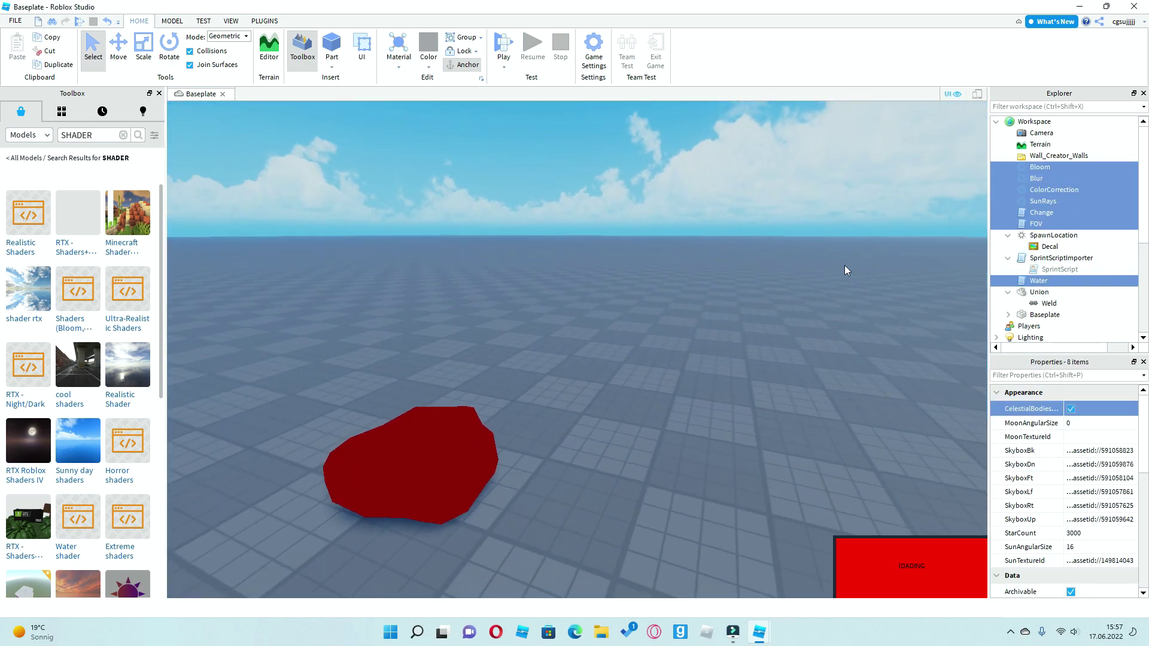
left_click(687, 326)
left_click(1041, 201)
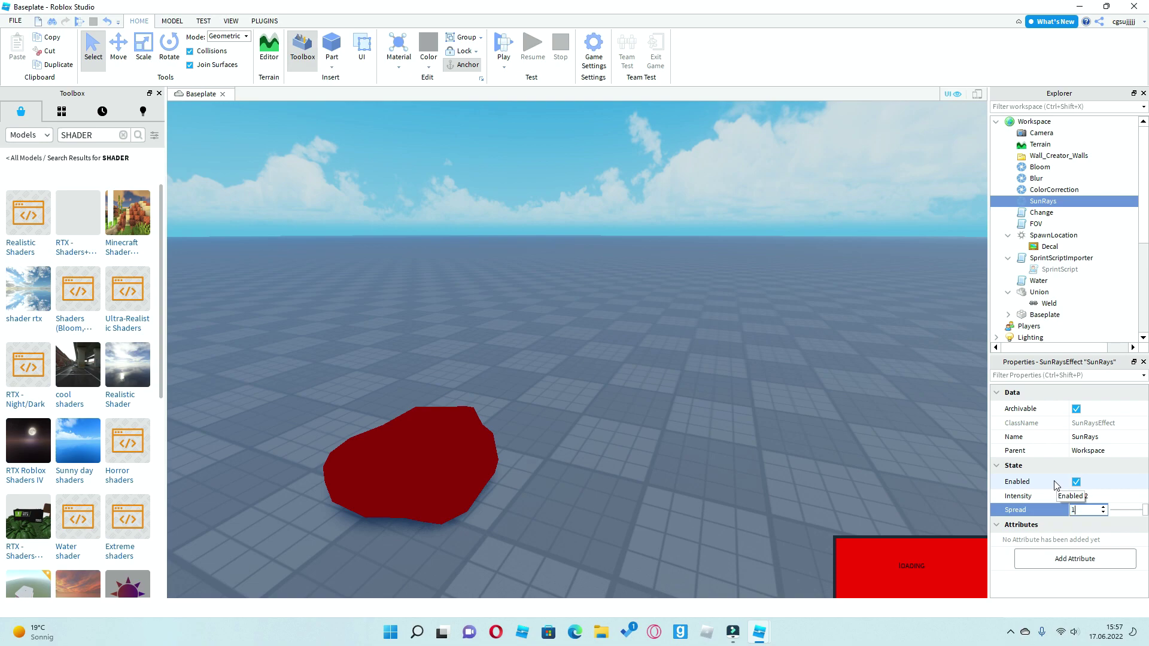
left_click(1052, 190)
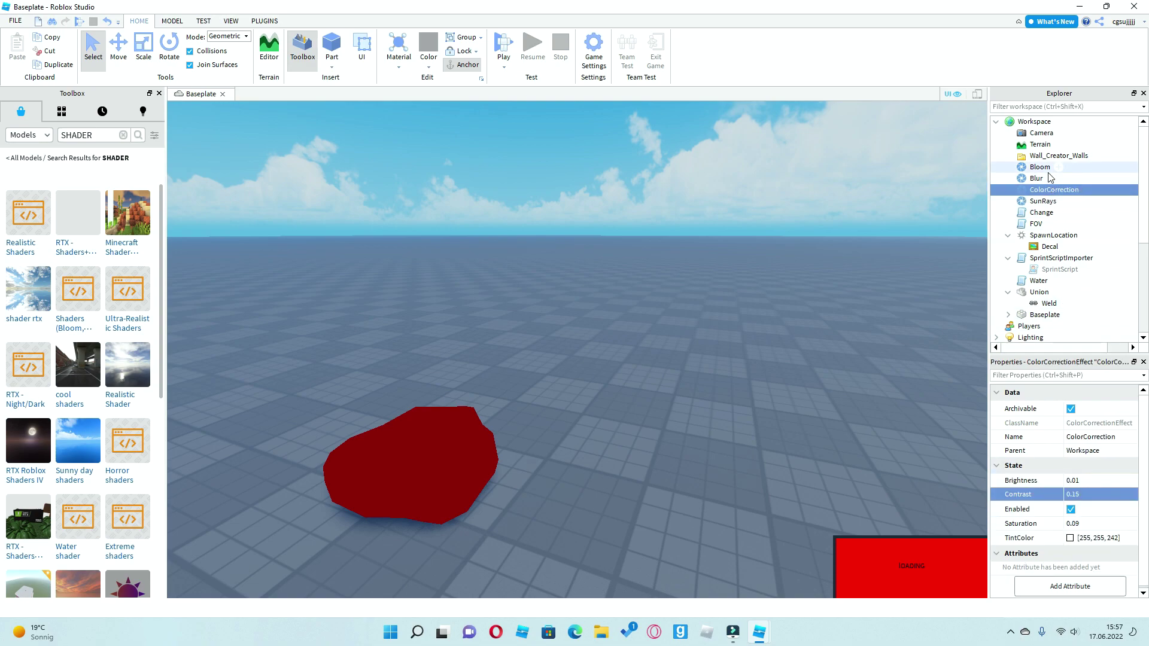
left_click(1046, 178)
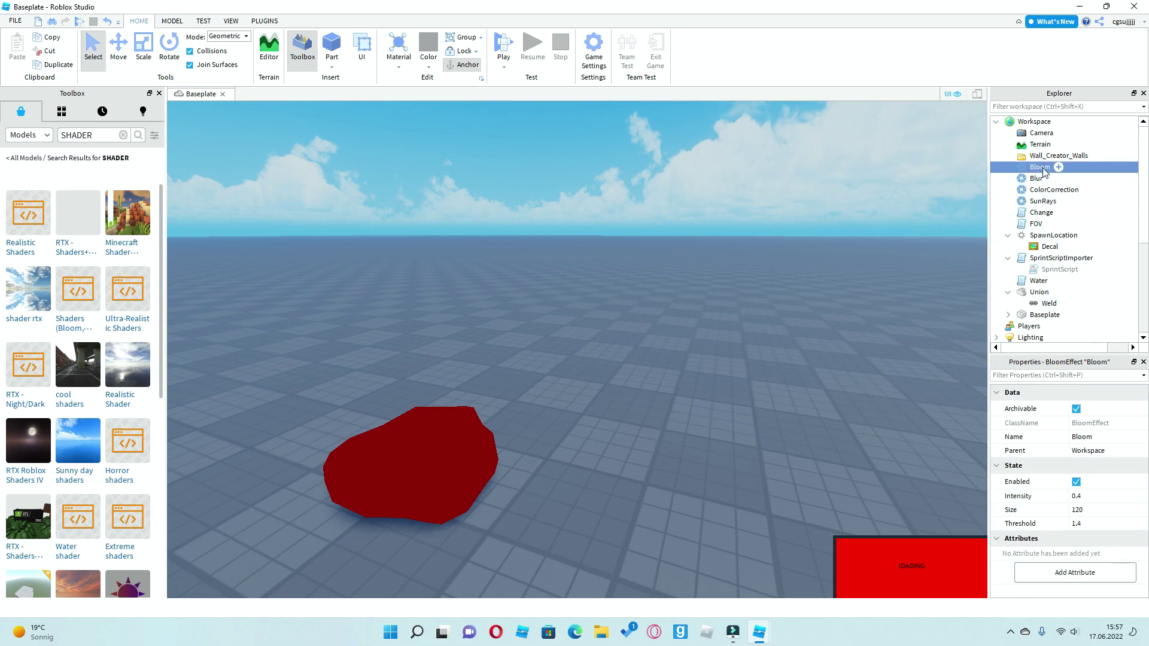
left_click(1045, 281)
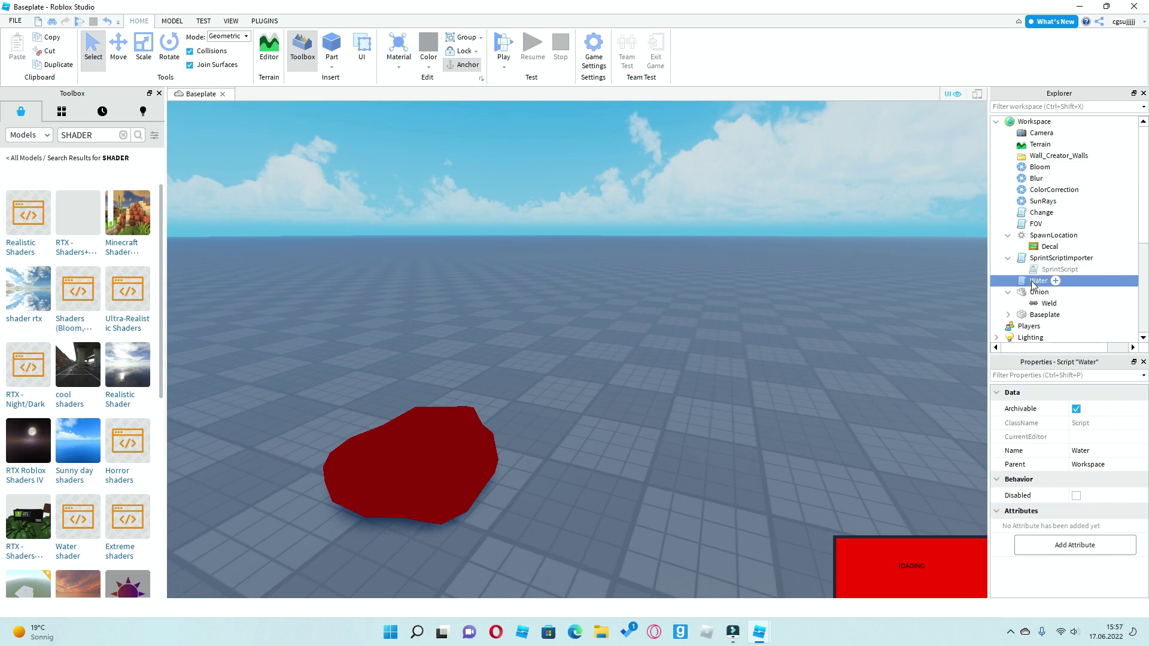
Find the invisible spawn location on the baseplate by selecting areas around the rock, and set its Transparency to 0
right_click_drag(363, 278, 363, 277)
key("s")
scroll(364, 281, "up", 3)
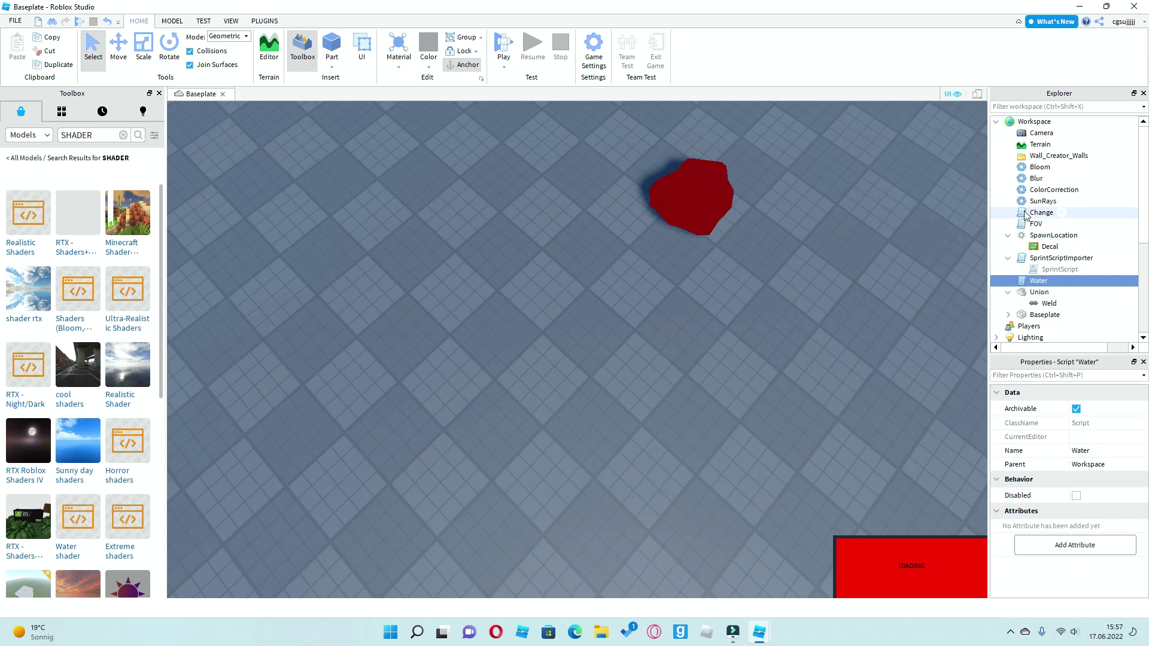
right_click_drag(524, 350, 524, 350)
left_click_drag(607, 219, 228, 429)
right_click_drag(429, 444, 429, 444)
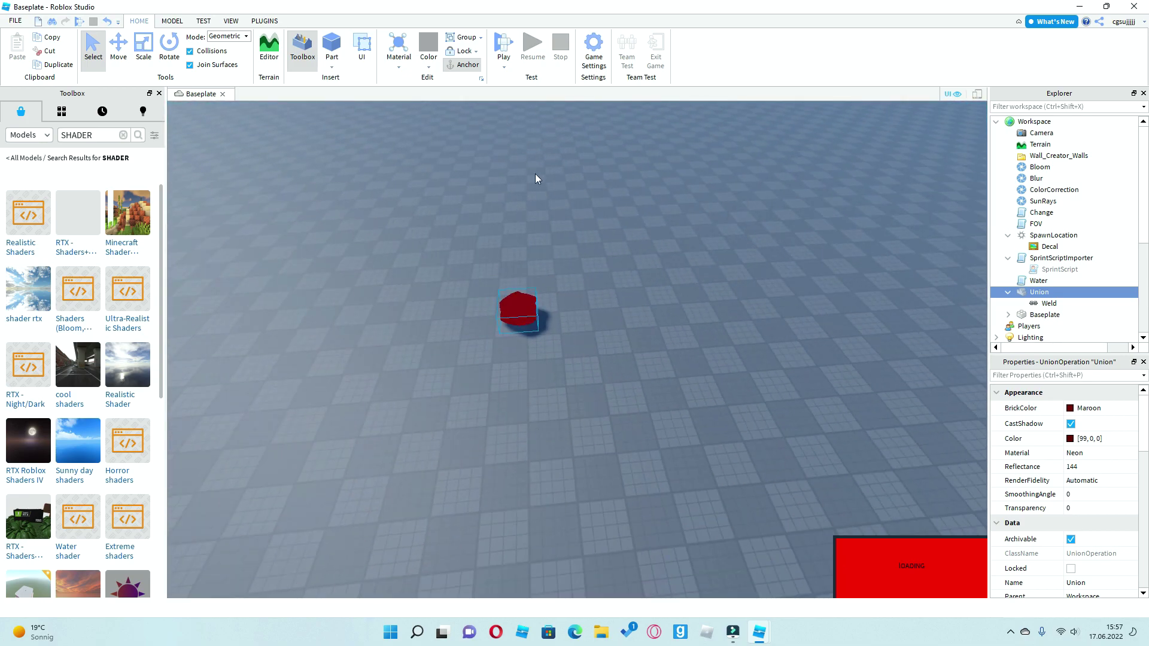
left_click_drag(526, 162, 699, 296)
right_click_drag(699, 295, 699, 296)
left_click_drag(874, 235, 674, 525)
right_click_drag(724, 457, 725, 462)
left_click(1080, 480)
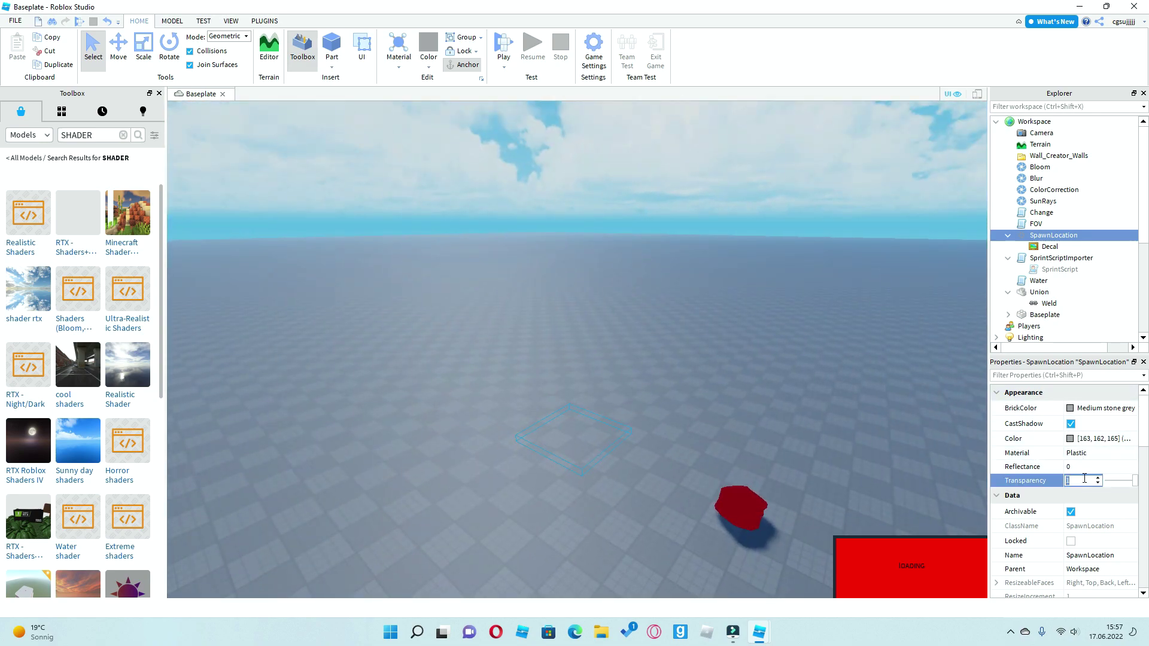
type("0")
key("Return")
left_click(684, 314)
right_click_drag(682, 320, 683, 321)
Look through the other shader models in the search results and view the spawn platform from several angles
scroll(115, 235, "down", 3)
scroll(116, 239, "down", 3)
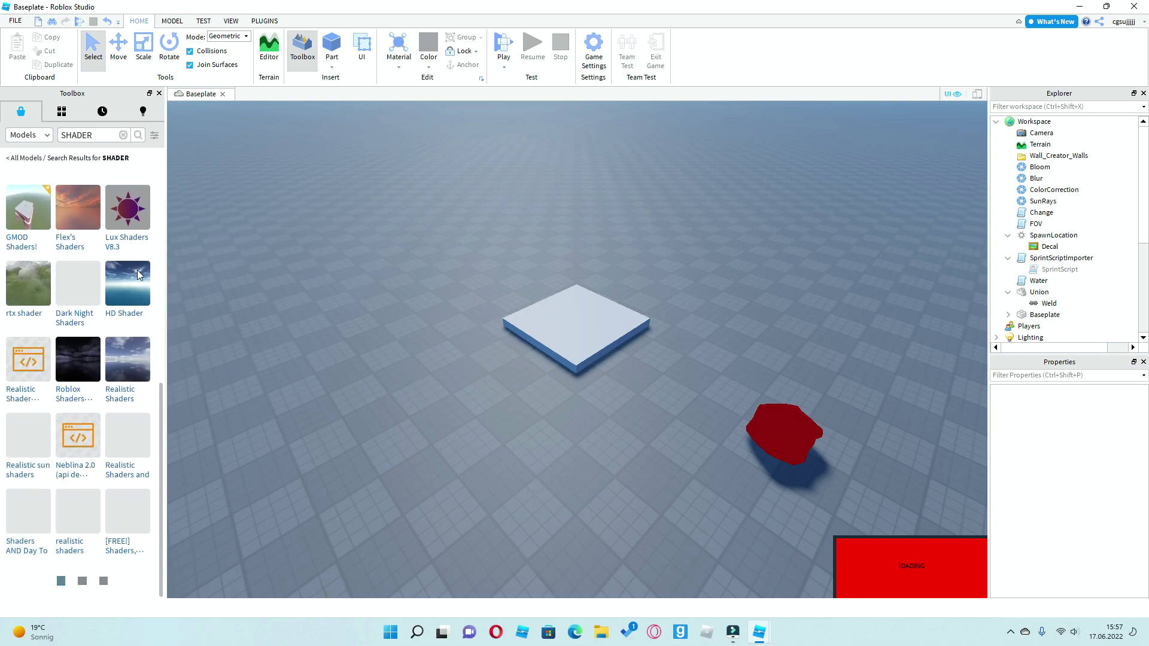
mouse_move(140, 274)
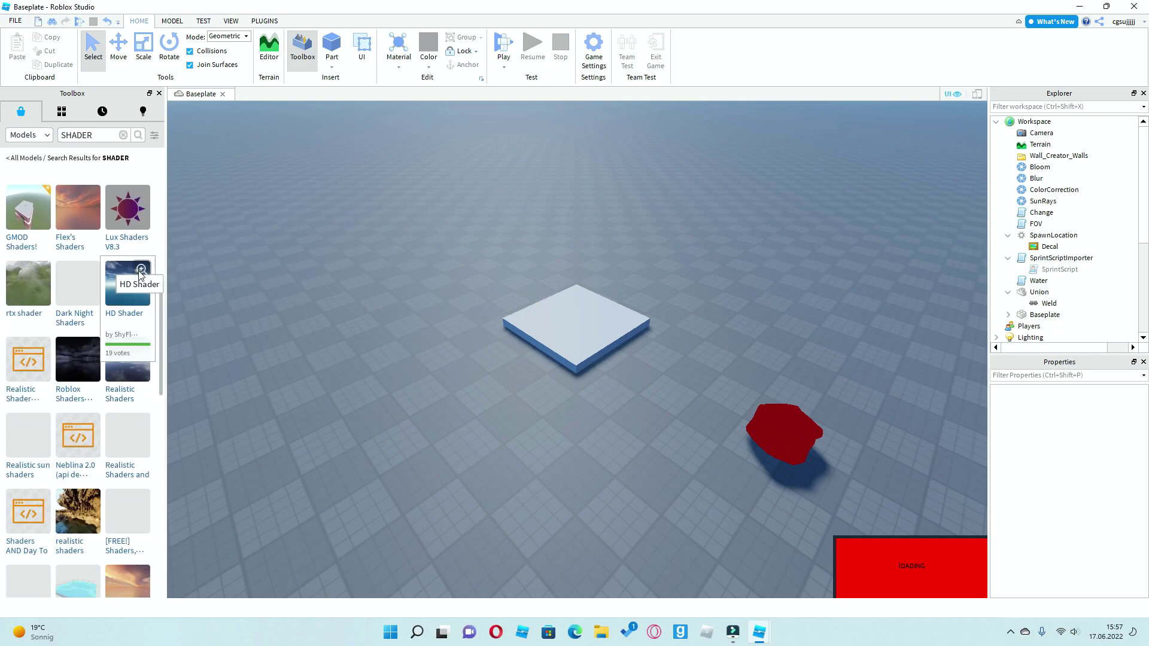
scroll(383, 355, "up", 5)
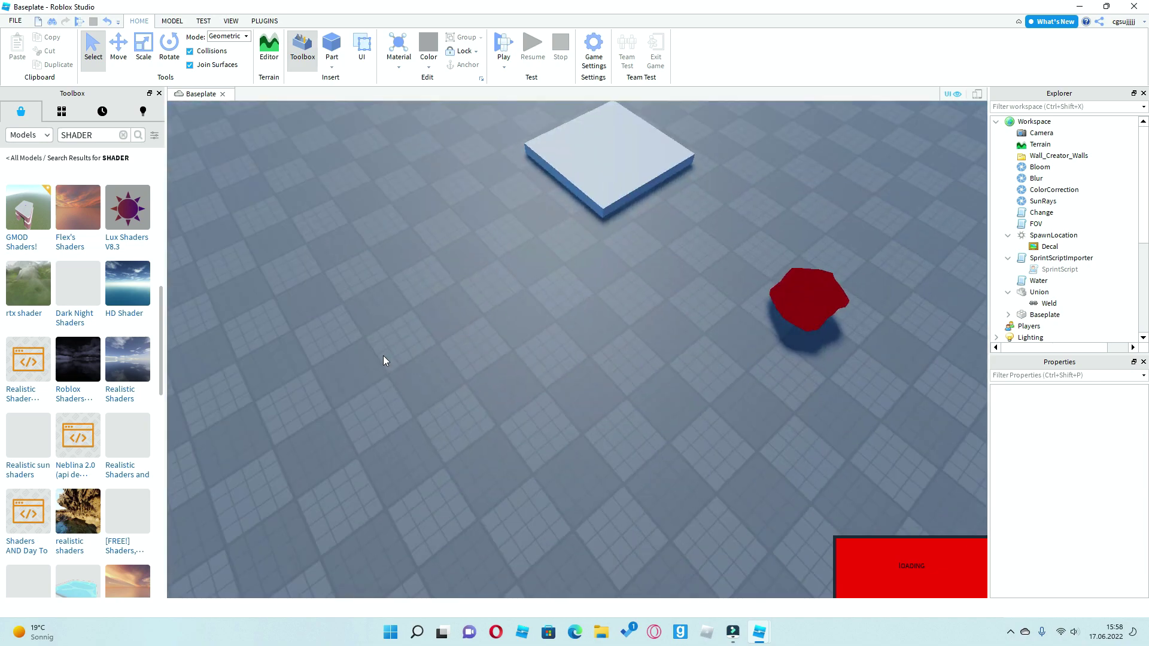
right_click_drag(383, 355, 522, 371)
left_click(594, 318)
scroll(522, 371, "up", 4)
left_click(522, 371)
scroll(430, 347, "down", 4)
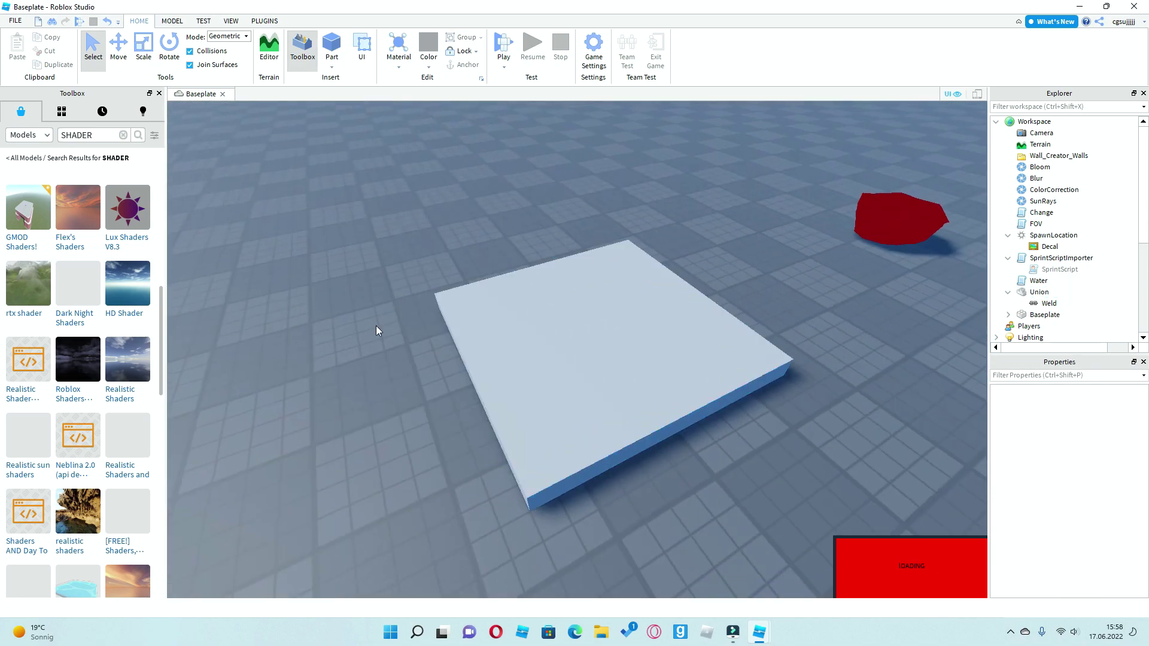
Search the Toolbox models for ELVATOR, look through the results, and insert the first elvator model into the workspace
left_click(123, 135)
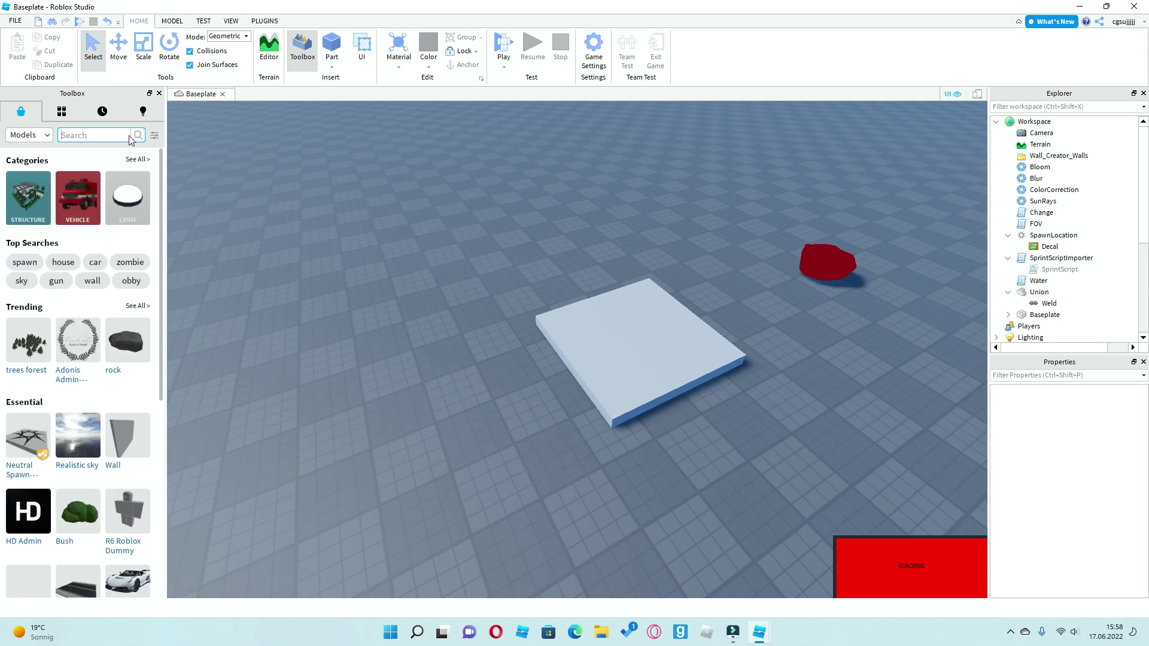
type("ELVAT")
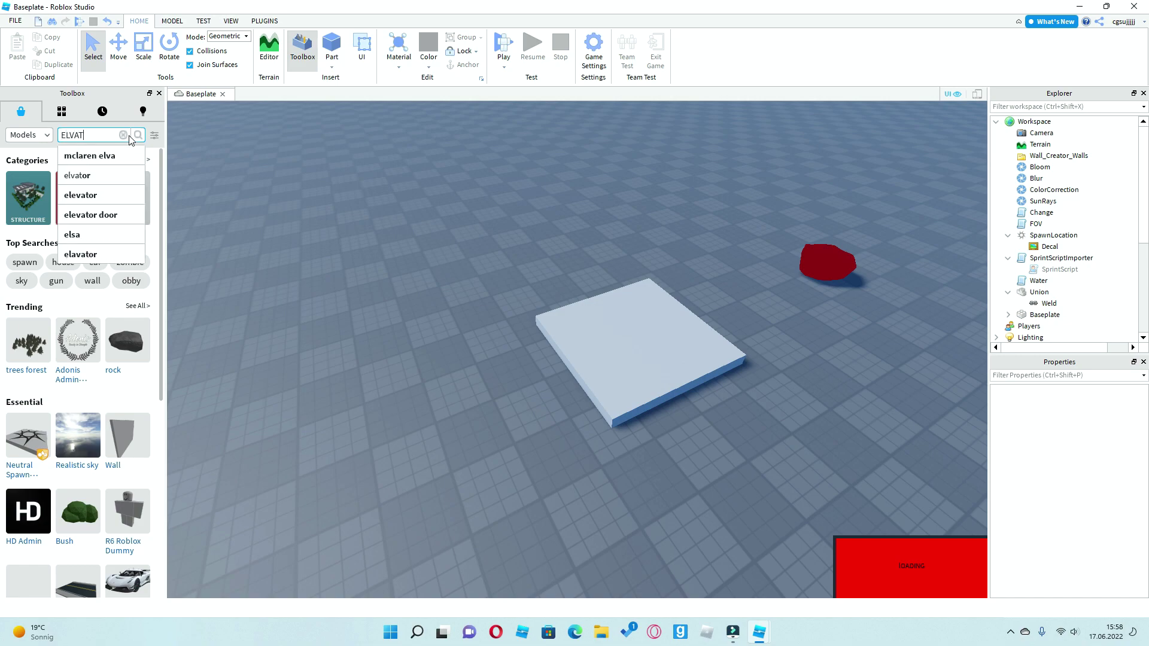
key("Return")
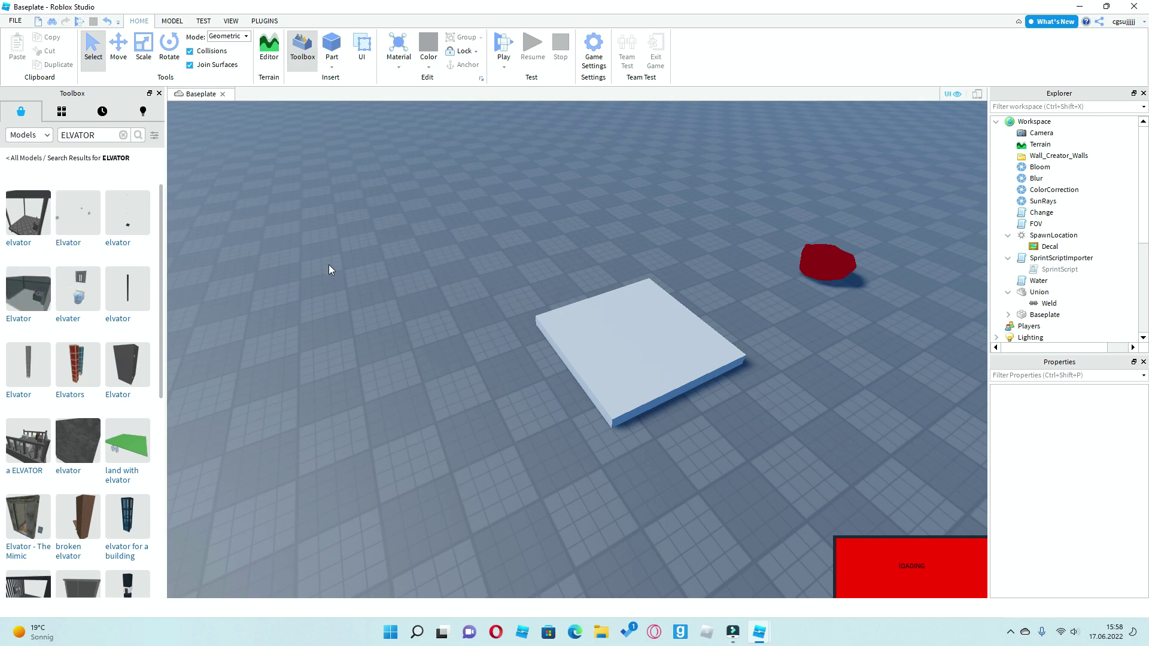
scroll(331, 264, "up", 5)
mouse_move(28, 504)
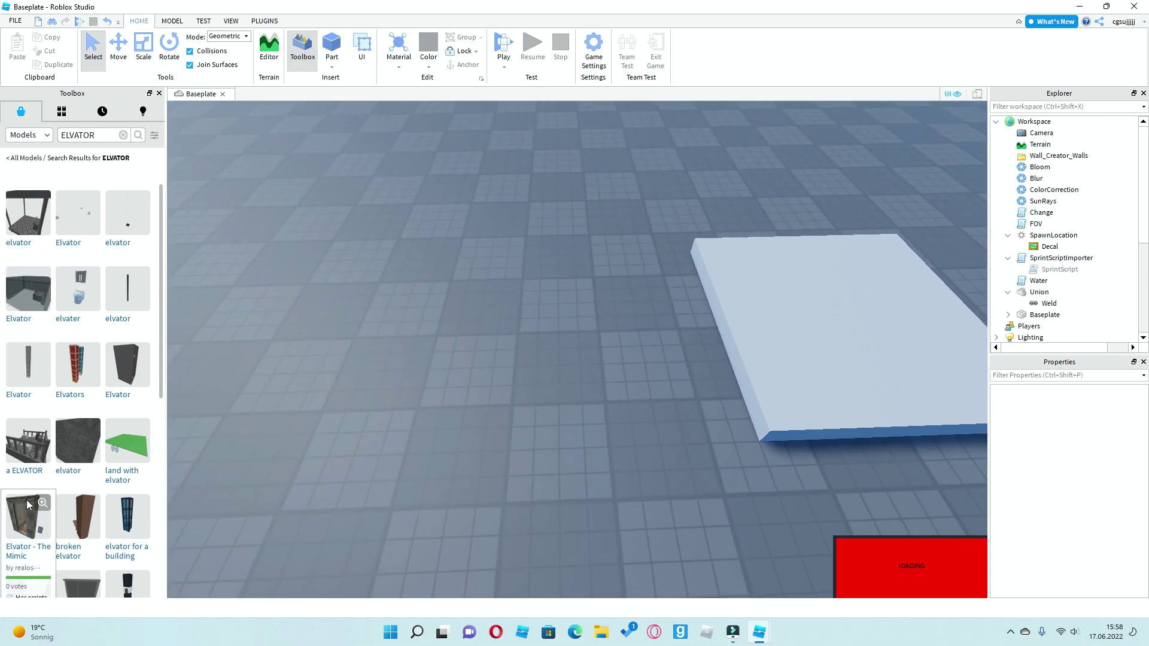
scroll(47, 310, "down", 5)
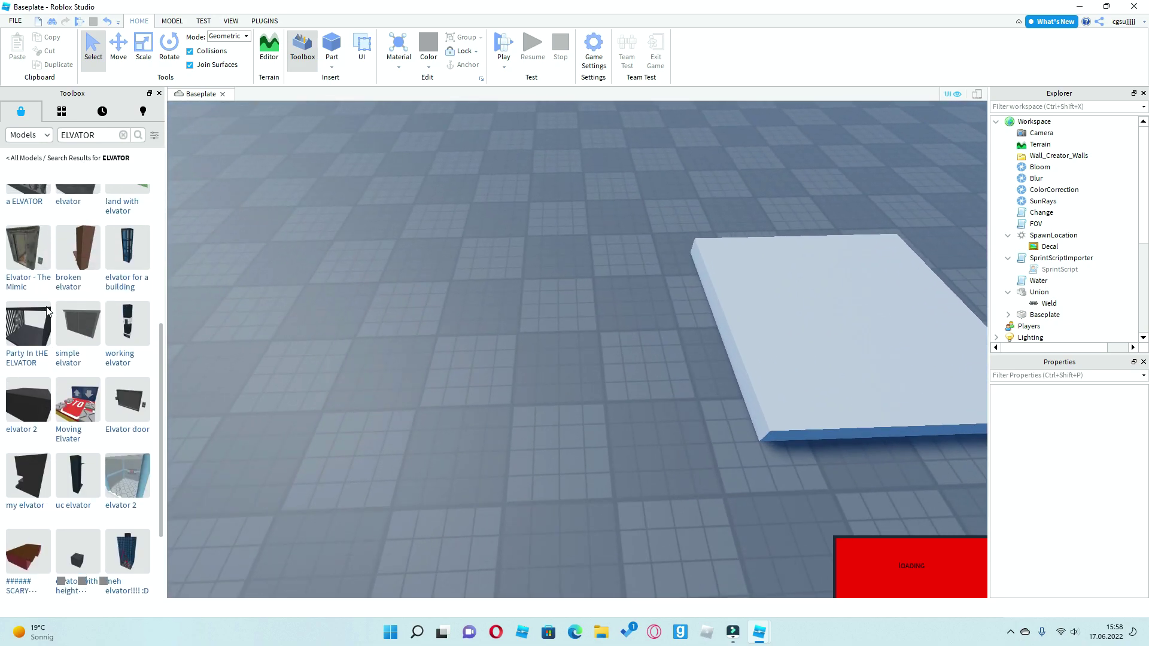
scroll(47, 308, "up", 5)
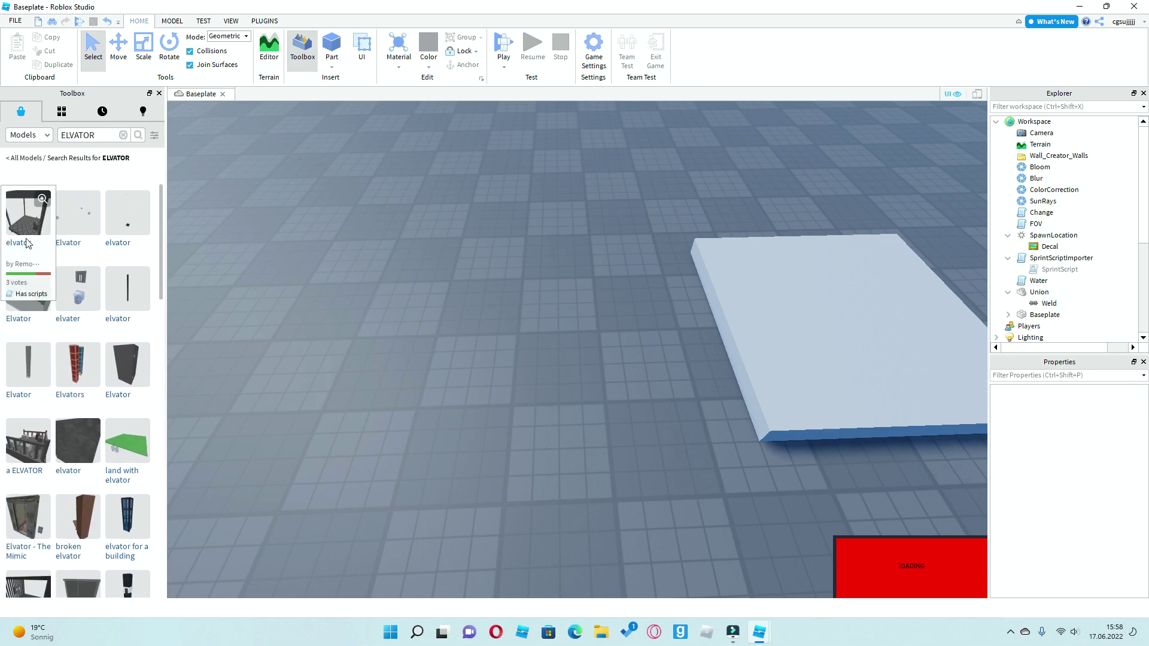
left_click(27, 243)
left_click(693, 337)
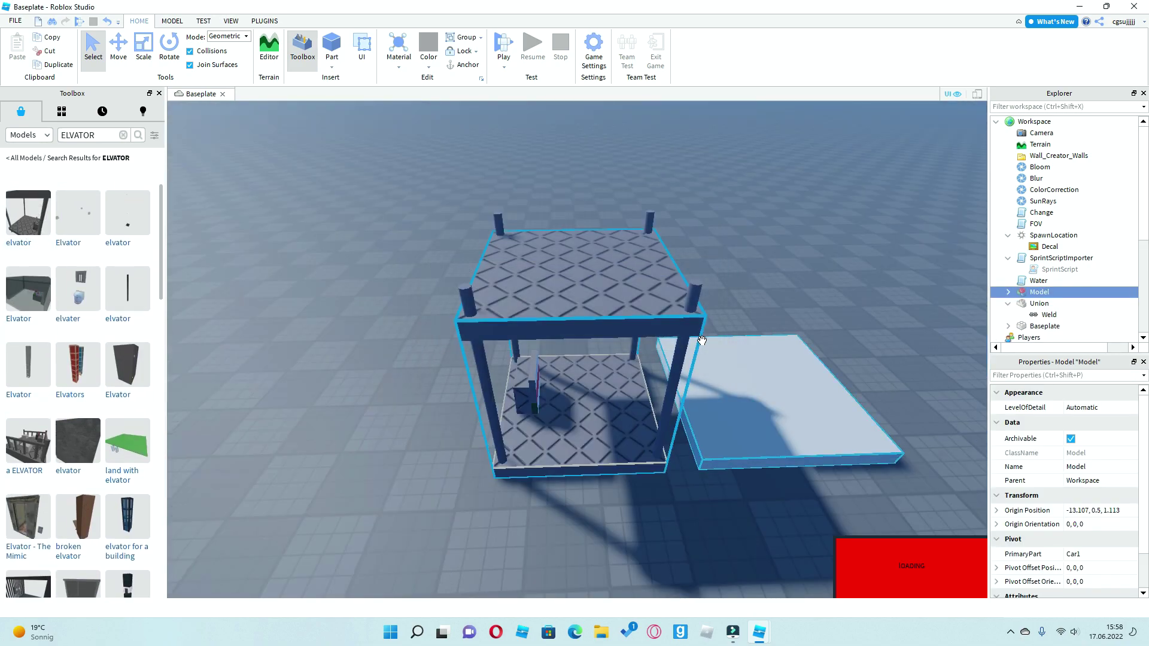
Move the elevator model away from the spawn platform to an origin position of about -46, 0.5, -41
left_click_drag(521, 390, 337, 205)
right_click_drag(407, 317, 406, 317)
key("w")
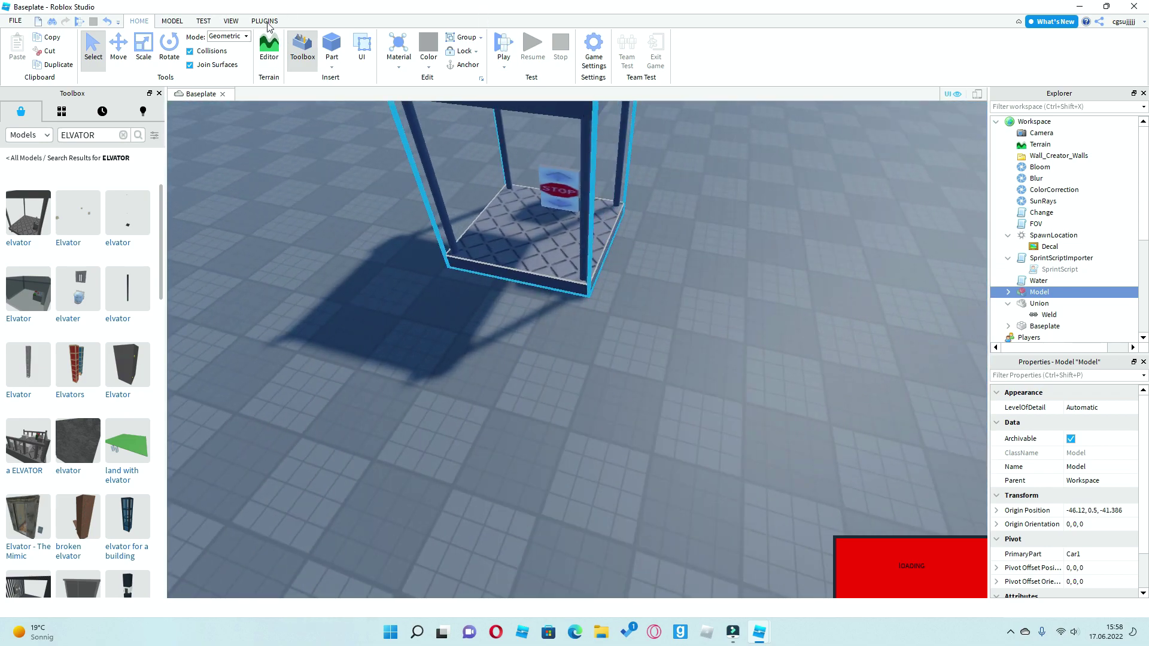
Look through the full range of installed plugins
left_click(265, 21)
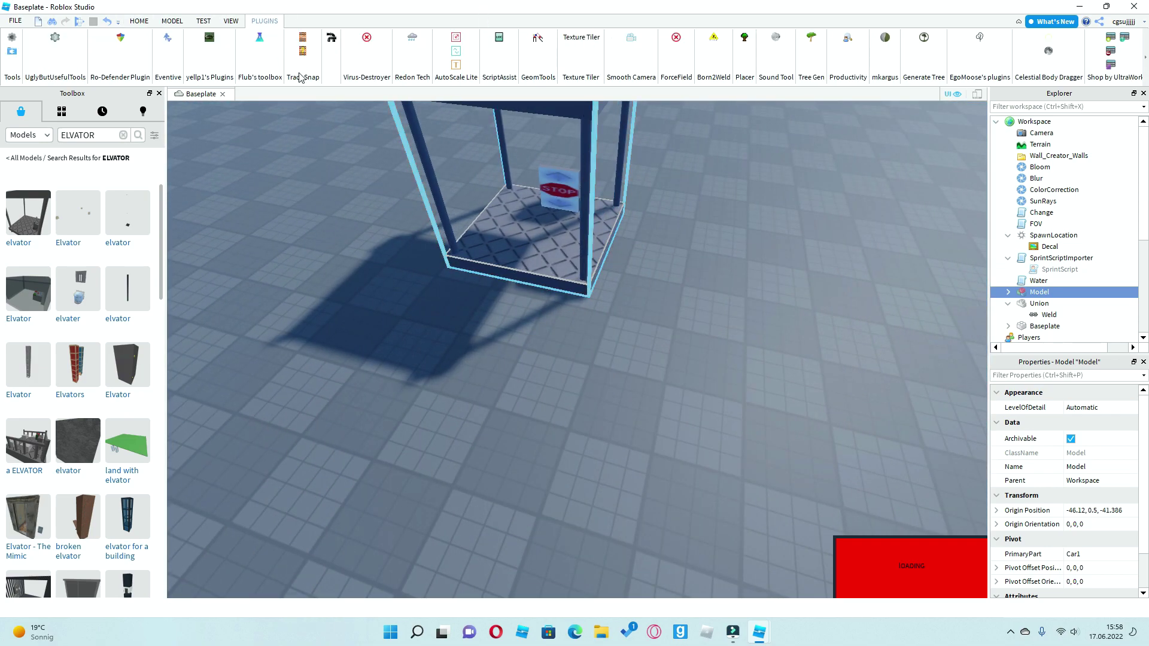
left_click(1146, 61)
left_click(1145, 61)
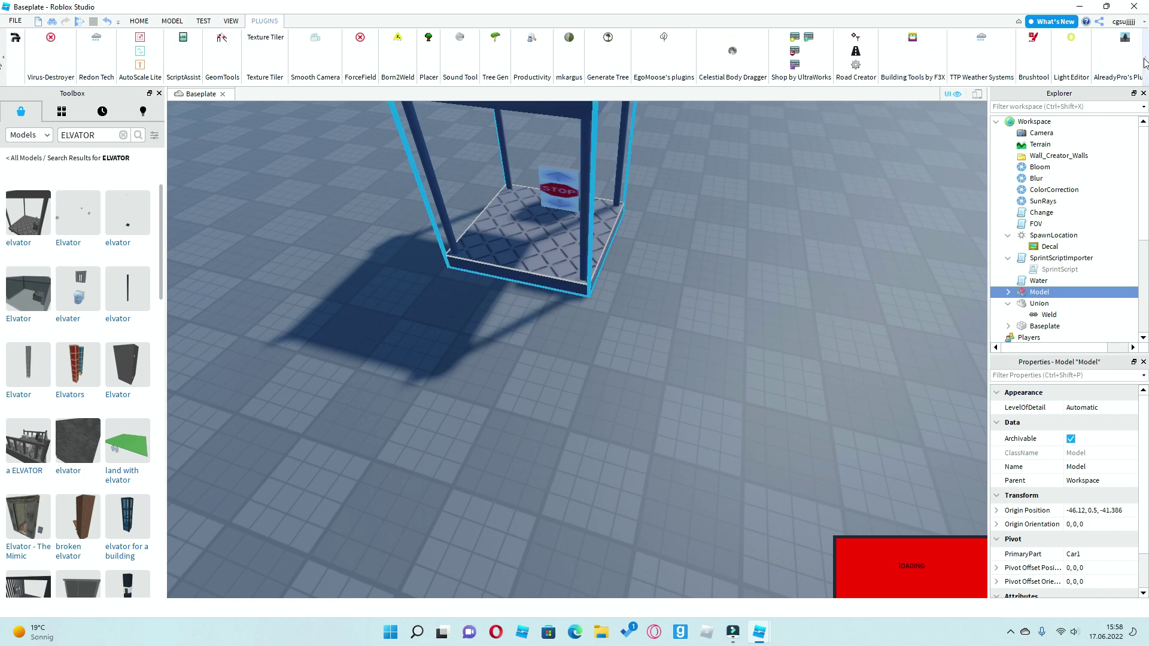
left_click(3, 59)
left_click(4, 58)
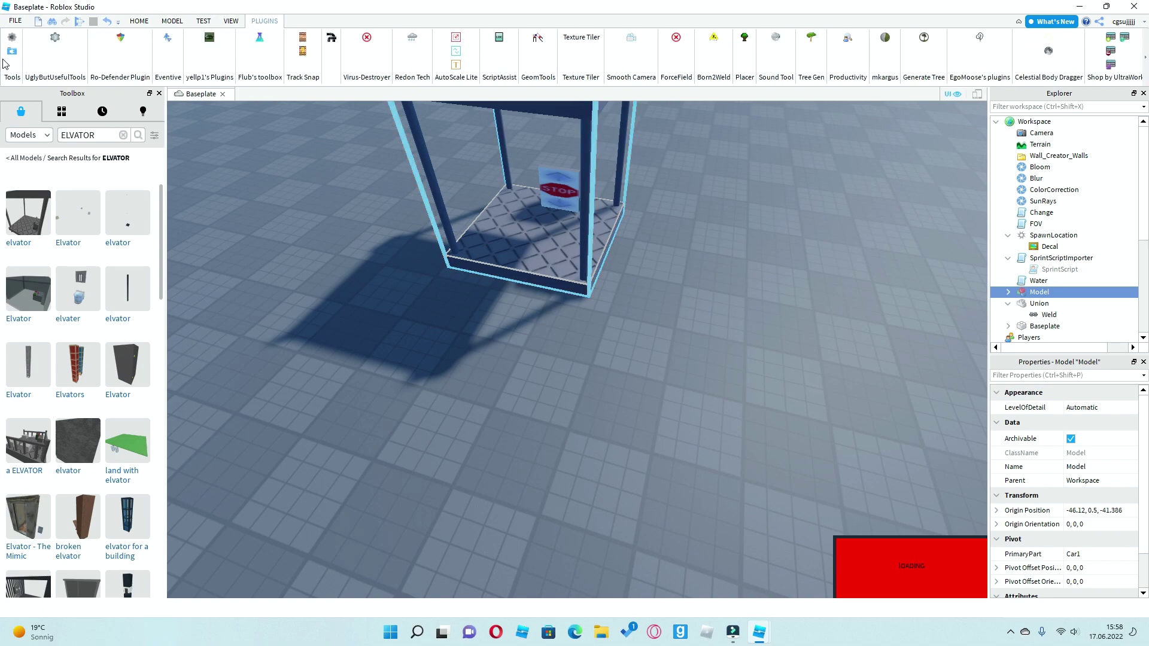
Scan the game with the Ro-Defender plugin, and delete the elevator model from the workspace
left_click(120, 40)
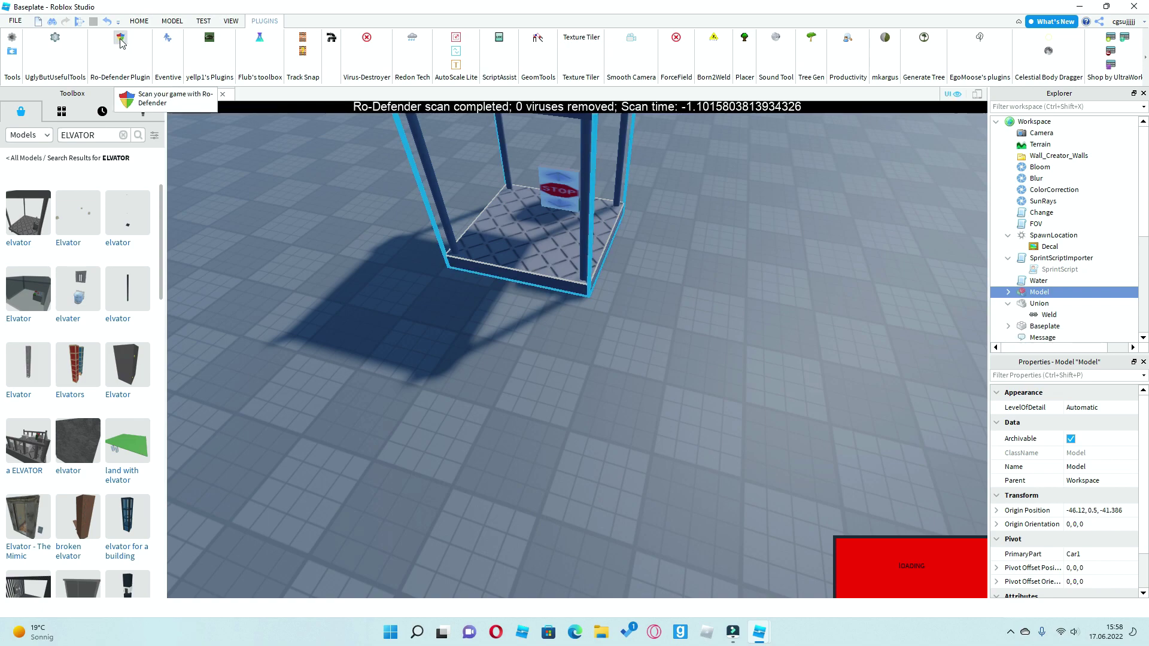
right_click_drag(384, 343, 425, 374)
left_click(382, 345)
left_click(420, 374)
key("w")
scroll(424, 374, "down", 10)
left_click_drag(573, 235, 384, 398)
right_click_drag(384, 399, 385, 400)
key("Delete")
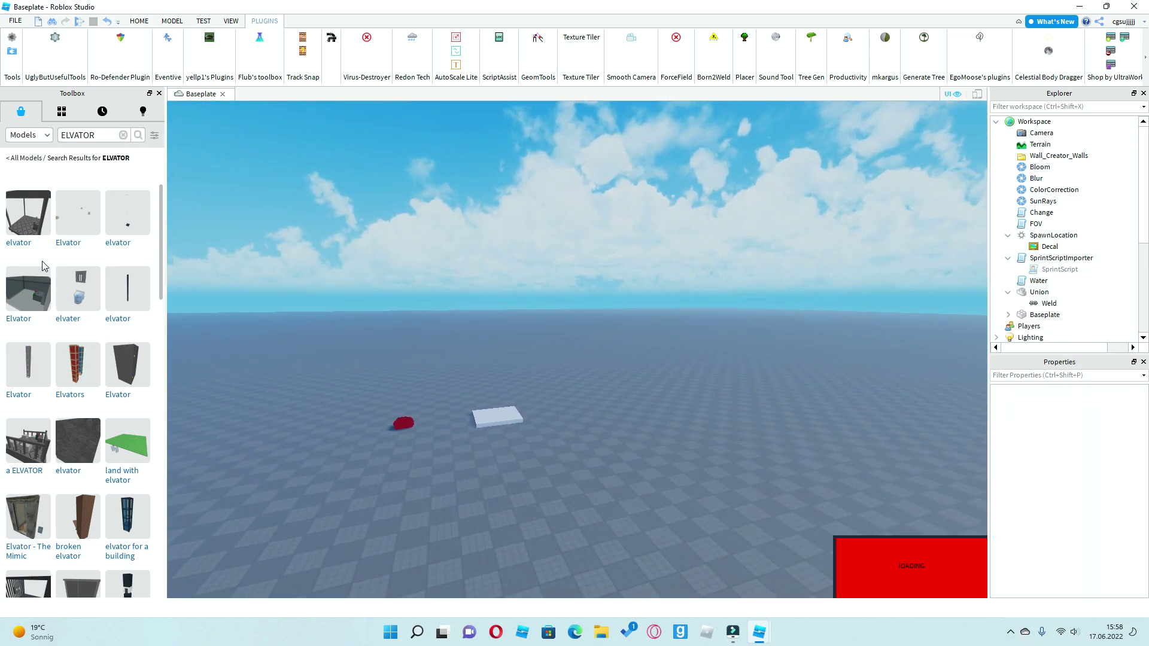
Clear the Toolbox search, browse the trending models, and insert the Obby Part model with the coloured doors
left_click(123, 135)
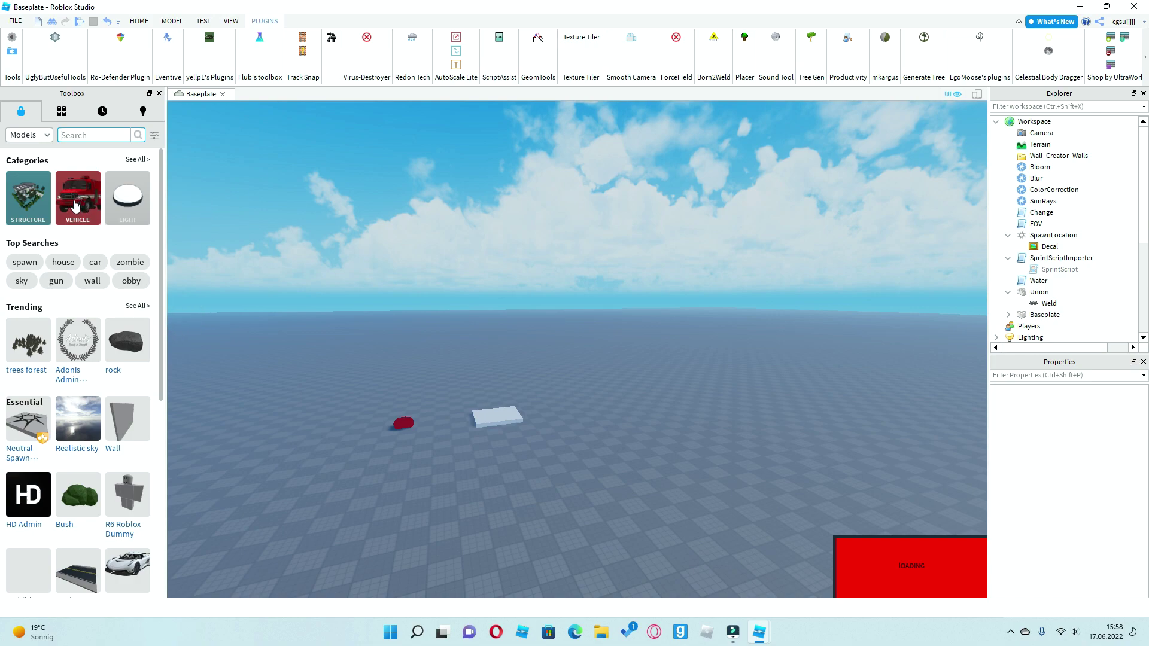
scroll(64, 323, "down", 4)
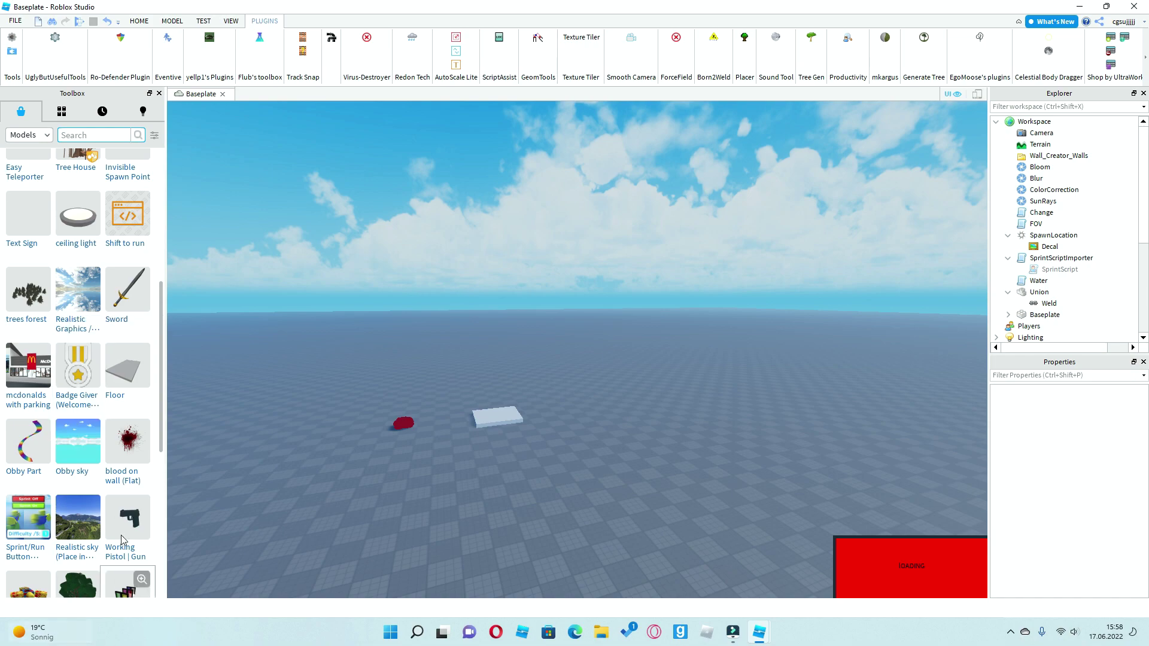
scroll(132, 413, "down", 3)
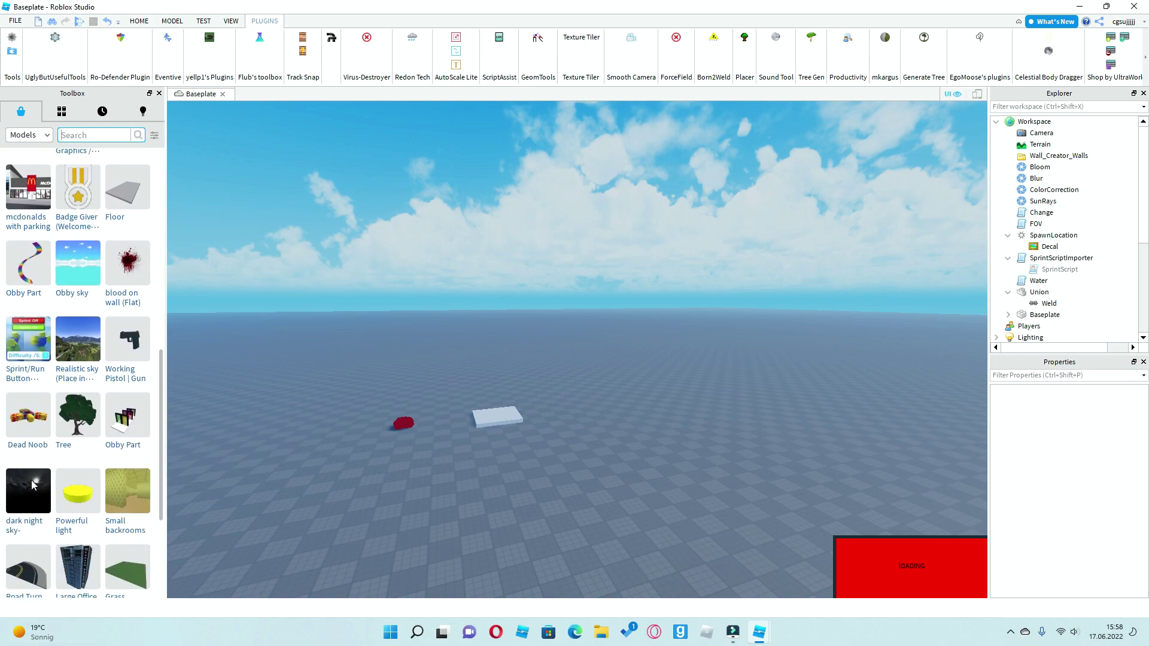
left_click(146, 422)
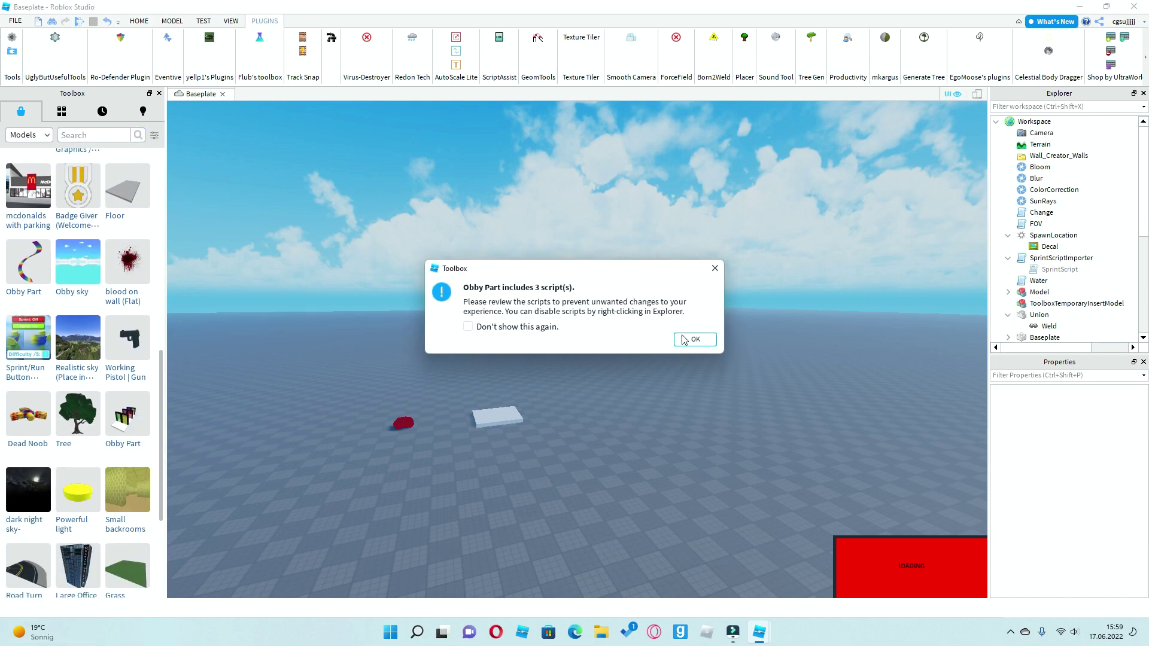
left_click(695, 339)
scroll(691, 349, "down", 5)
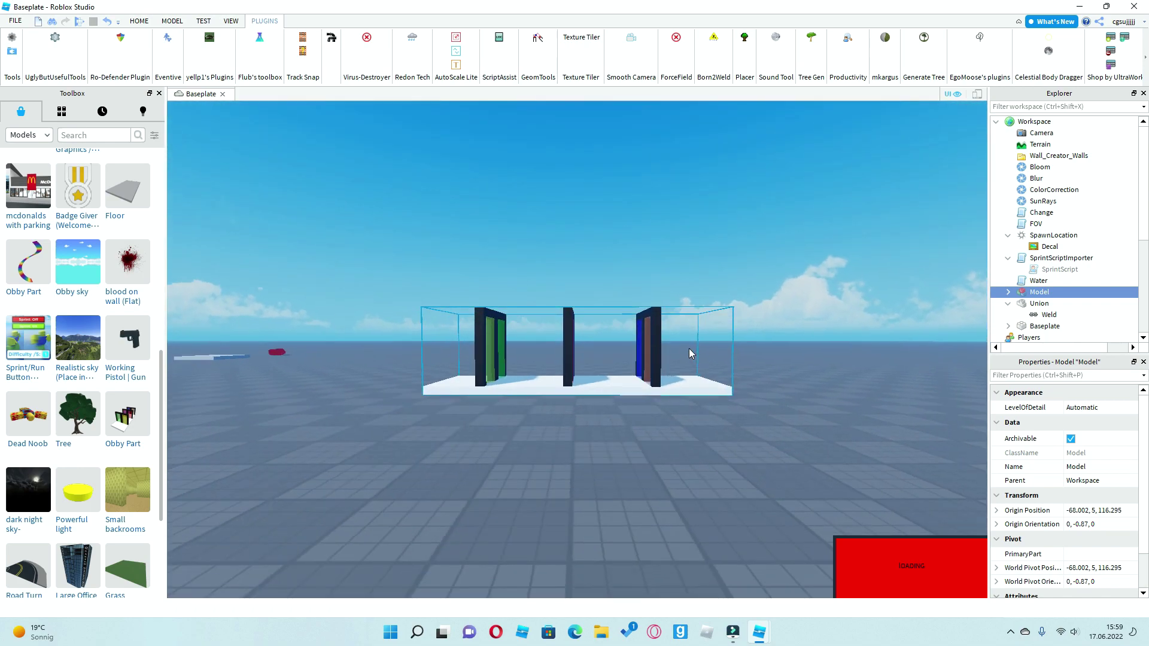
Examine the obby door model from several angles and inspect the KillScript inside its KillBrick parts
key("w")
right_click_drag(687, 348, 742, 305)
key("s")
key("a")
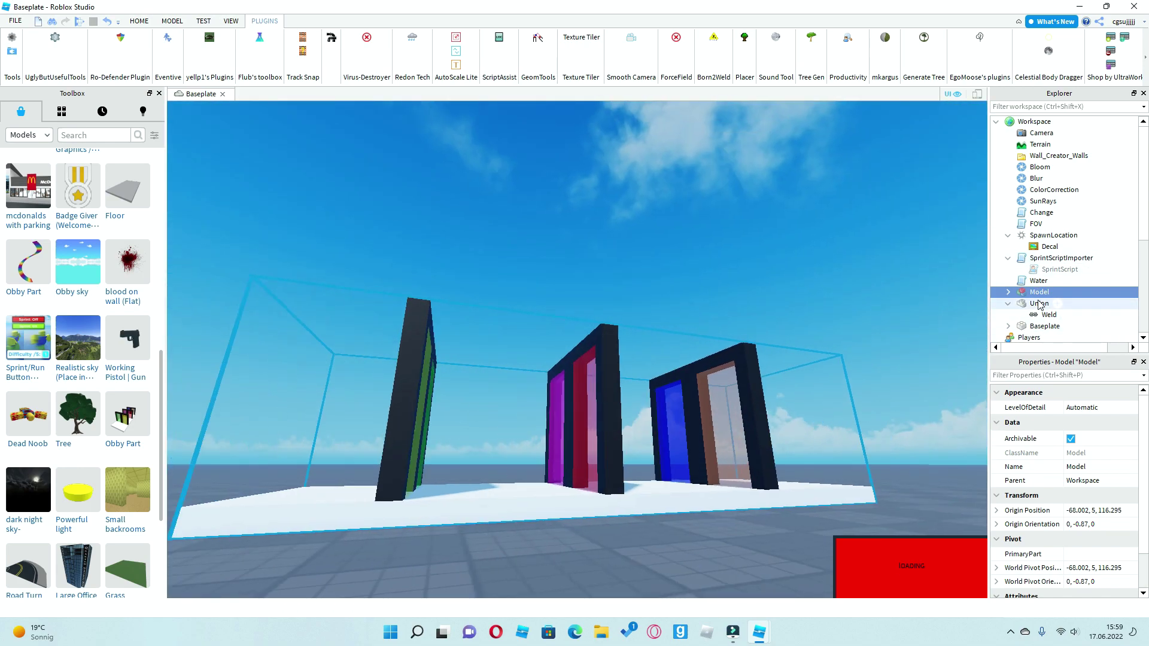
left_click(1007, 294)
right_click_drag(796, 341, 795, 389)
key("s")
scroll(1019, 298, "down", 3)
left_click(1020, 195)
left_click(1067, 207)
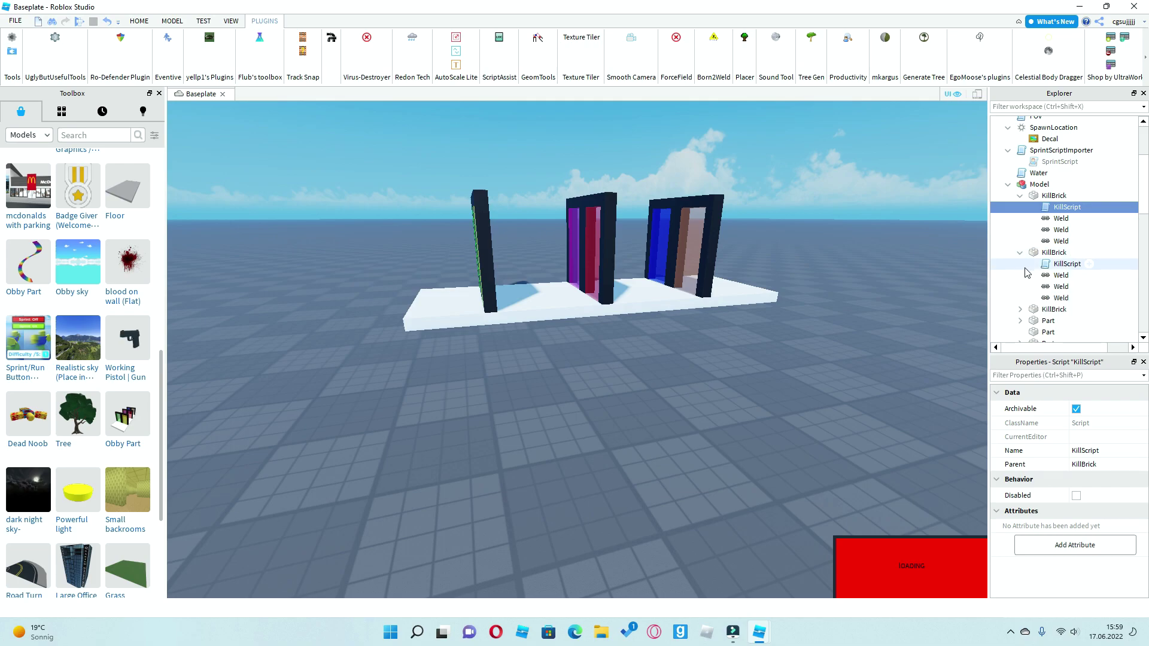
Move the obby door model against the end of the spawn platform, at an origin position of about 0, 5, 23.5
key("w")
right_click_drag(641, 278, 640, 279)
scroll(640, 278, "down", 10)
left_click(580, 329)
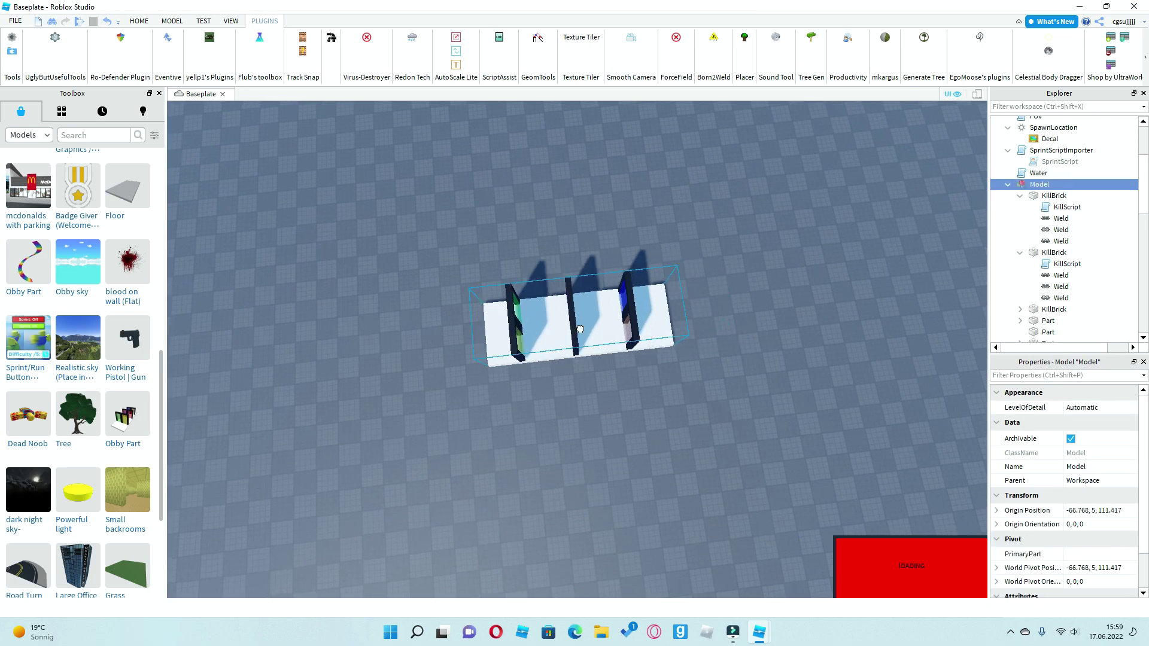
left_click_drag(580, 329, 304, 287)
right_click_drag(348, 307, 348, 306)
right_click_drag(512, 328, 513, 328)
right_click_drag(584, 278, 584, 277)
right_click_drag(448, 260, 448, 259)
Browse more trending models, search the Toolbox for hd, and insert the HD Admin model
scroll(78, 455, "down", 3)
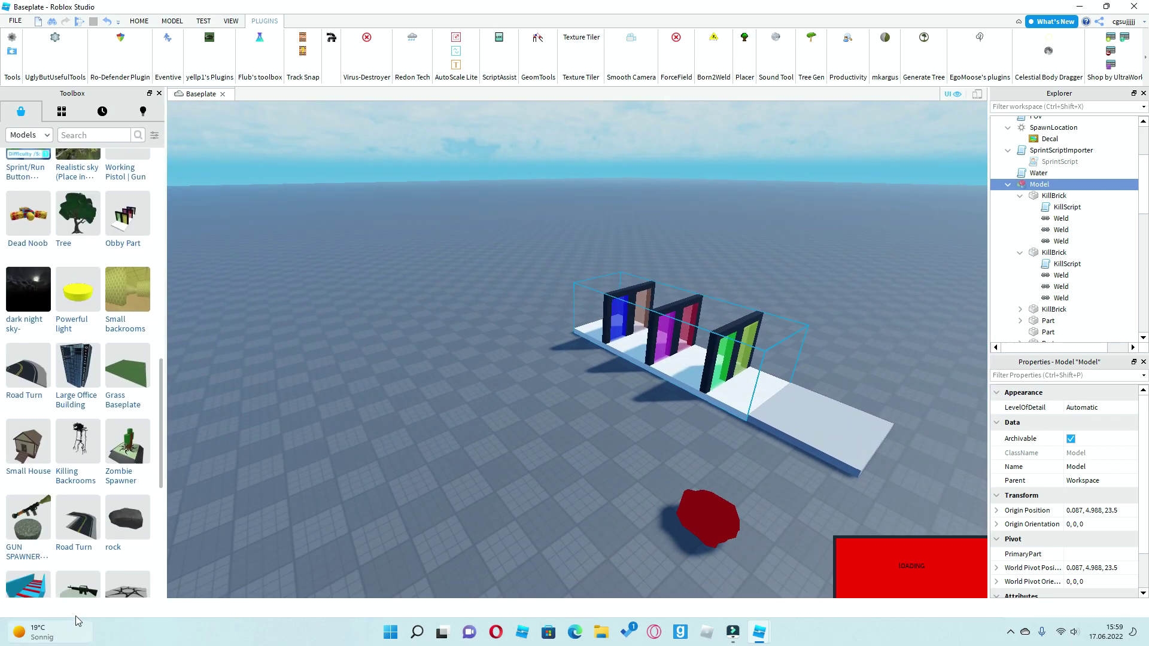
scroll(24, 475, "down", 3)
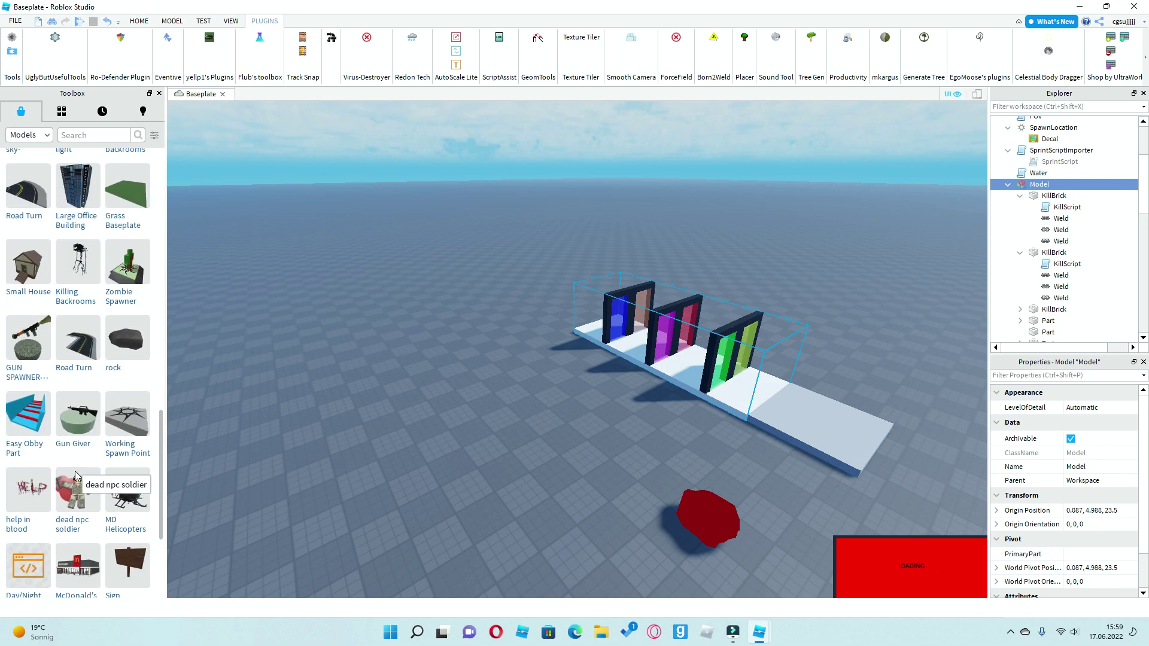
scroll(76, 476, "down", 3)
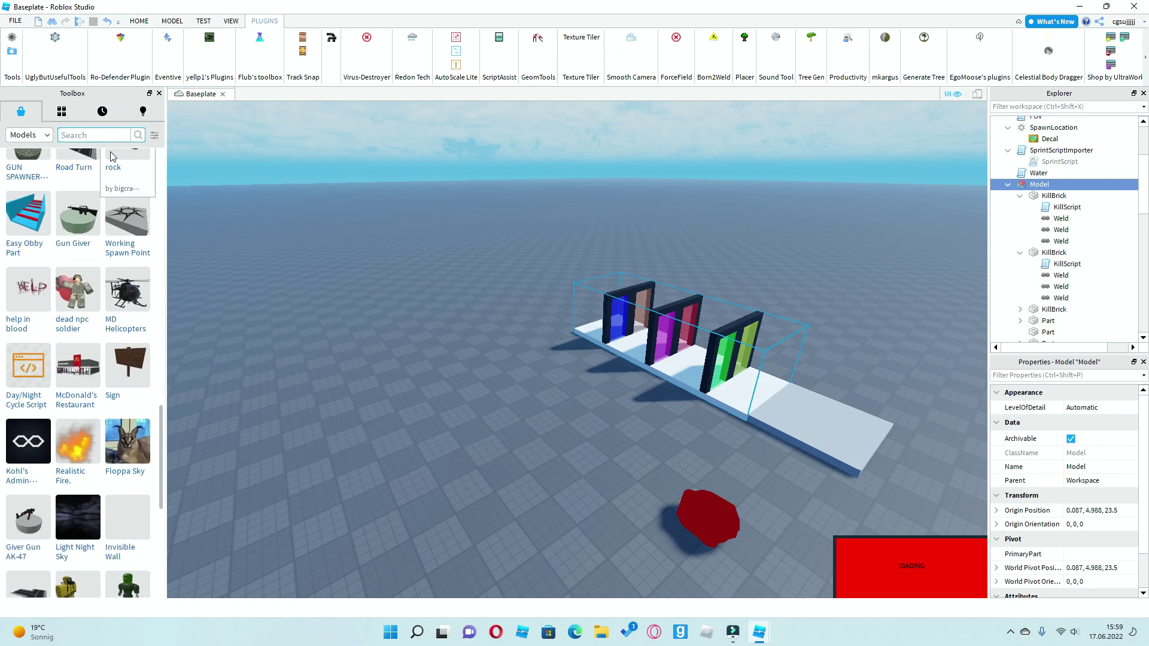
type("h")
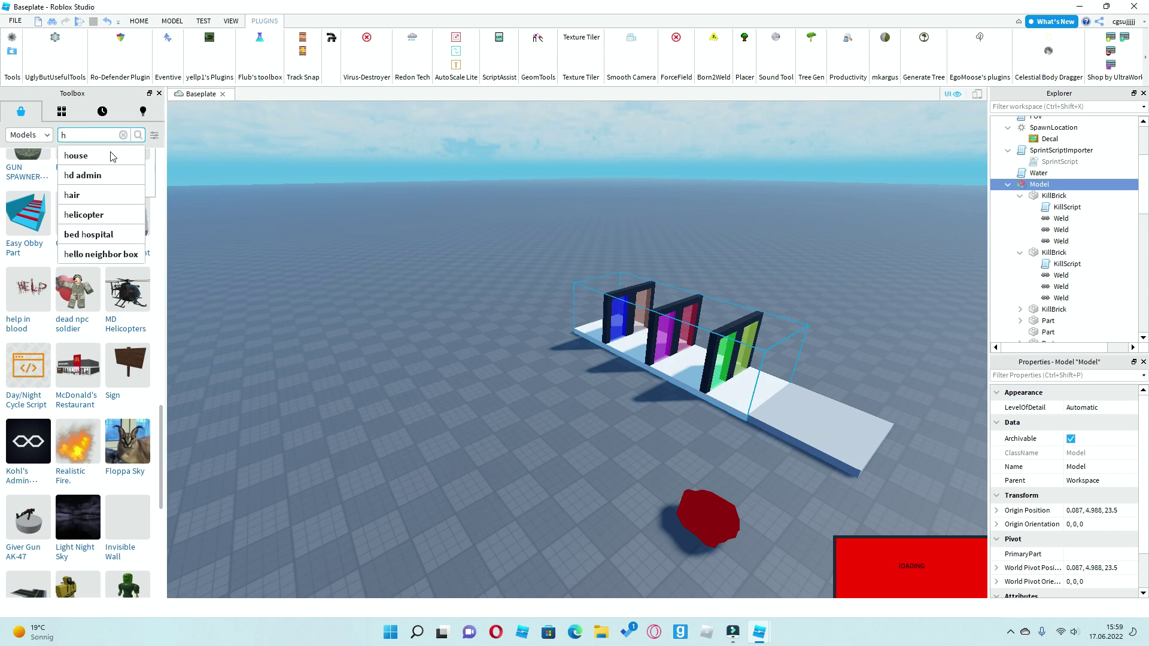
key("Return")
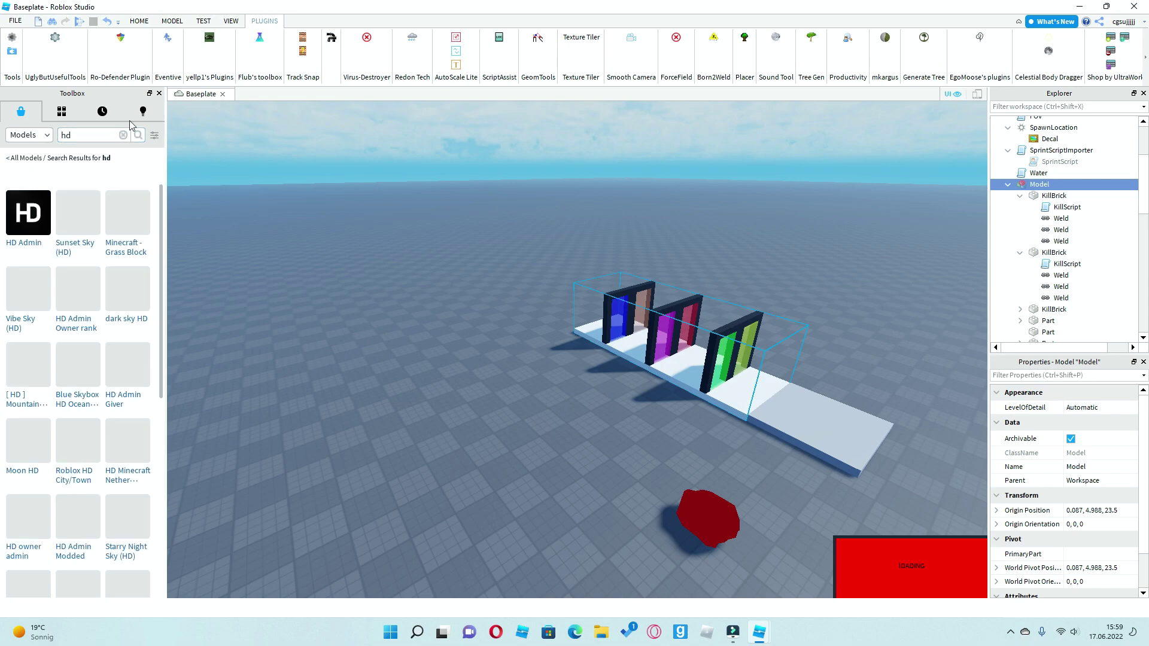
left_click(48, 225)
left_click(682, 340)
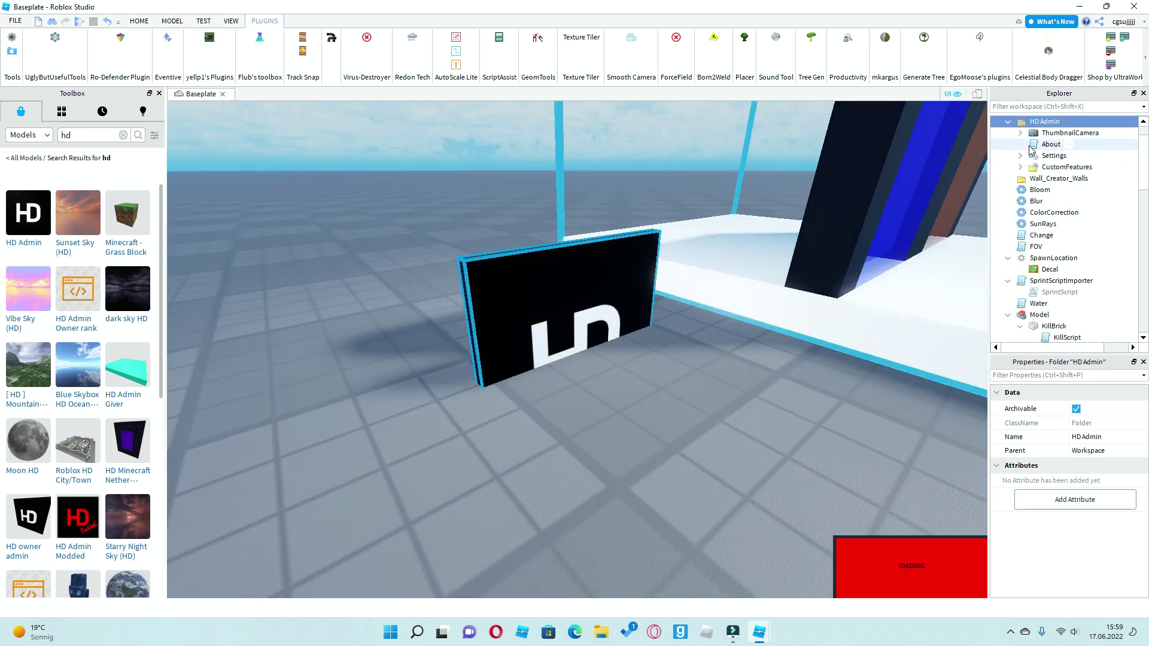
Inspect the HD Admin folder's contents, expanding Settings, CustomFeatures, Server and Modules
left_click(1020, 155)
left_click(1029, 180)
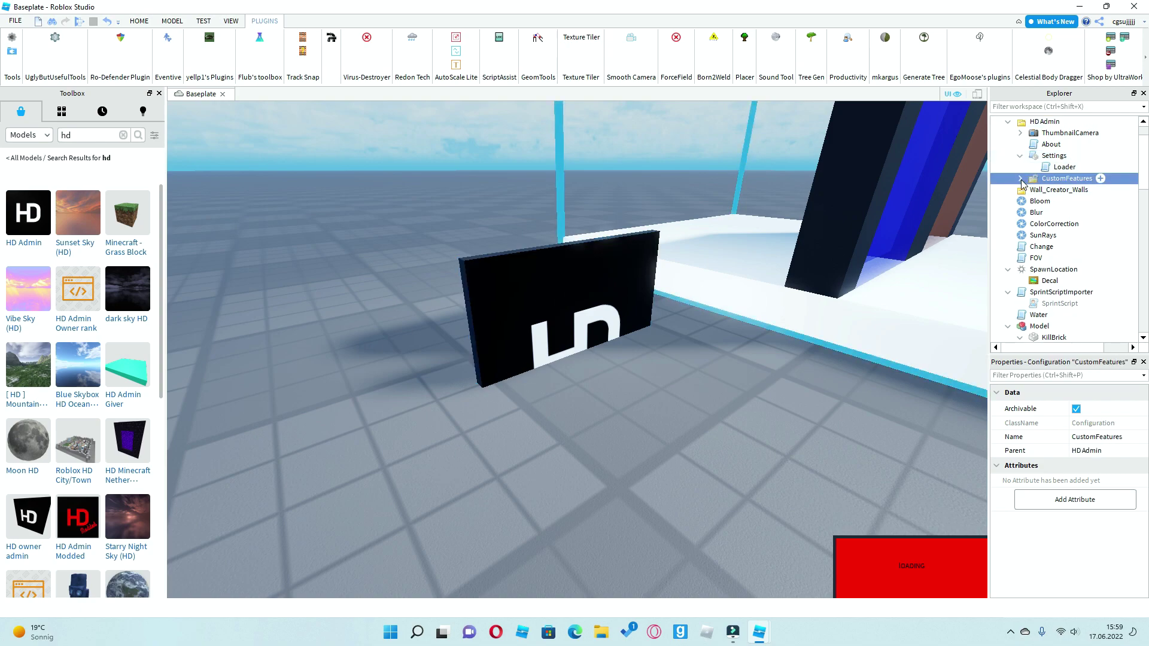
left_click(1020, 178)
left_click(1032, 202)
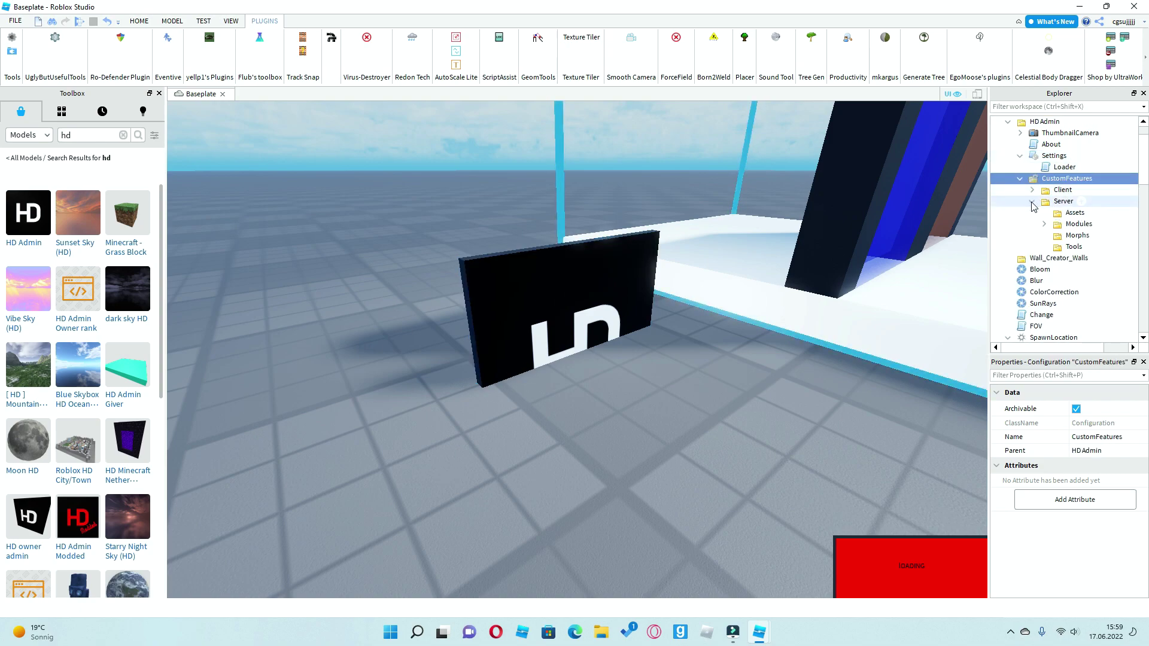
left_click(1044, 224)
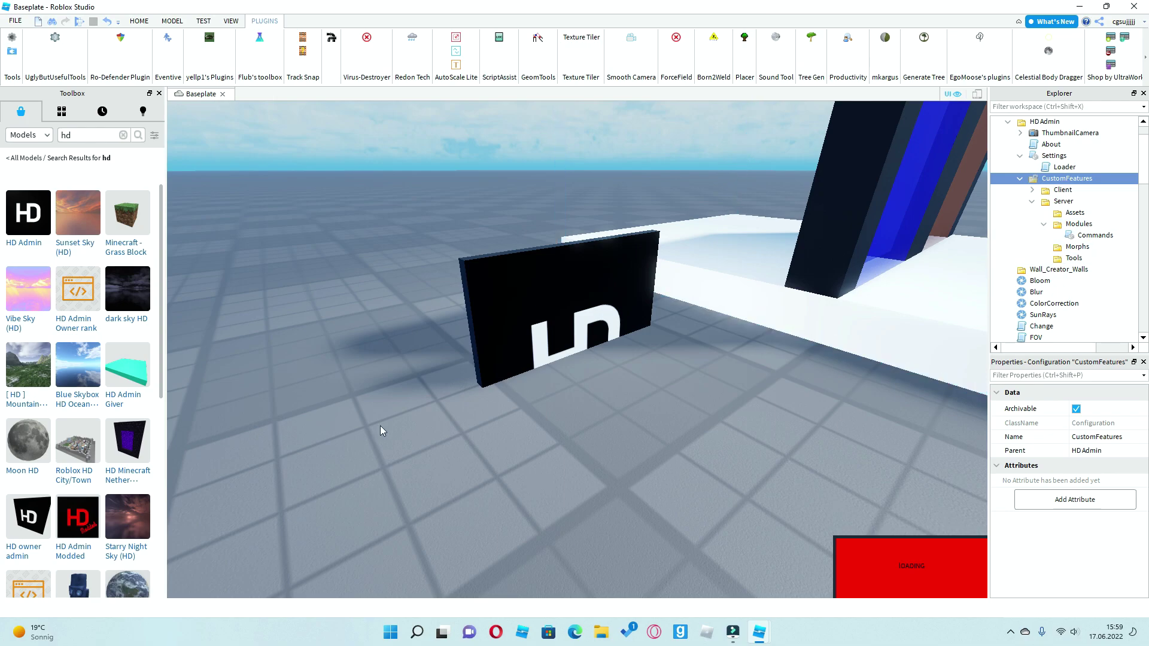
Reposition the black HD sign on the baseplate beside the obby doors and check it up close
right_click_drag(416, 421, 369, 426)
scroll(513, 351, "up", 5)
left_click(513, 351)
scroll(512, 351, "down", 6)
scroll(512, 351, "down", 3)
left_click_drag(513, 351, 539, 440)
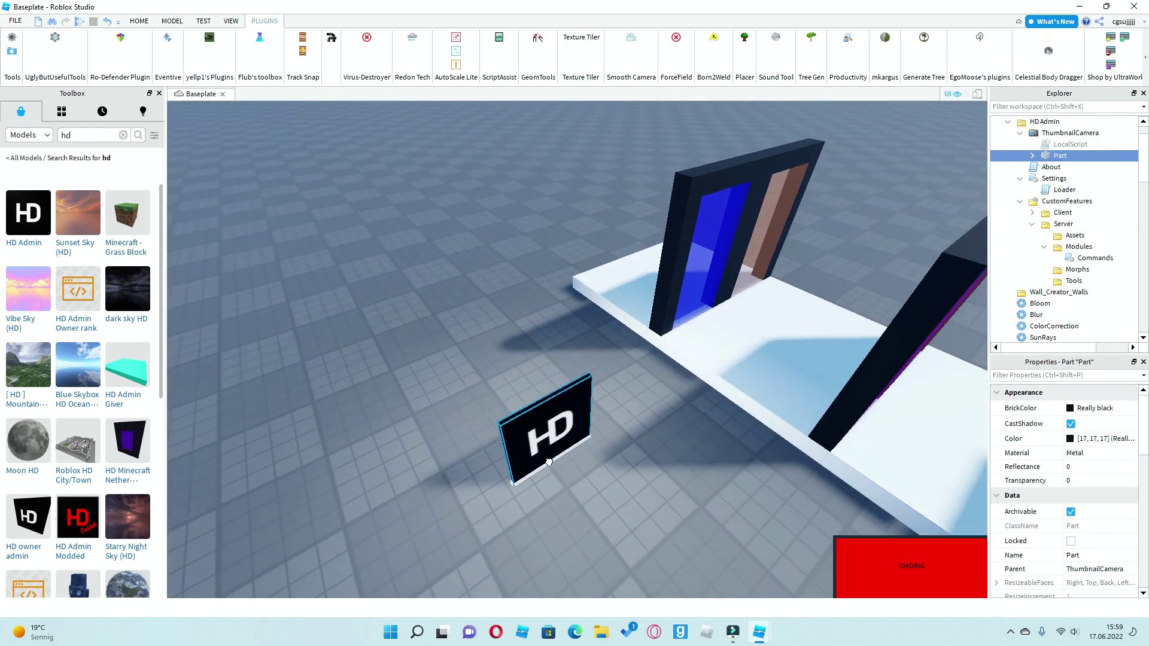
scroll(593, 426, "up", 5)
scroll(592, 426, "down", 3)
right_click_drag(593, 426, 593, 426)
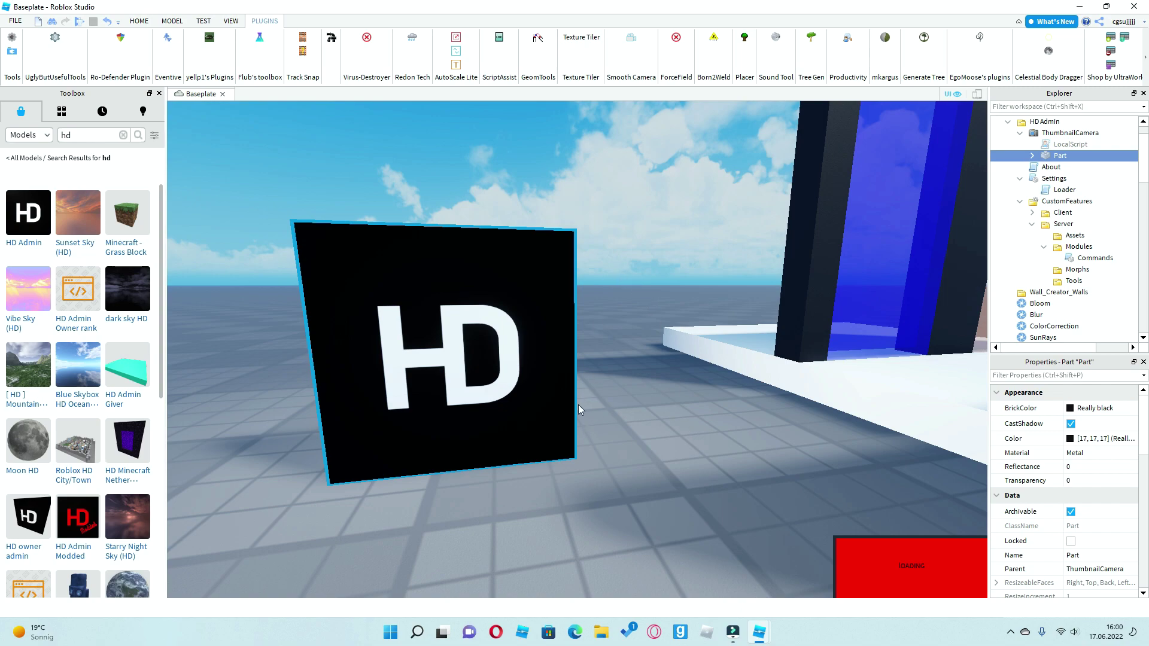
View the HD sign, the obby doors and the spawn platform from several distances and angles
scroll(561, 389, "down", 3)
right_click_drag(562, 389, 561, 378)
scroll(560, 387, "down", 10)
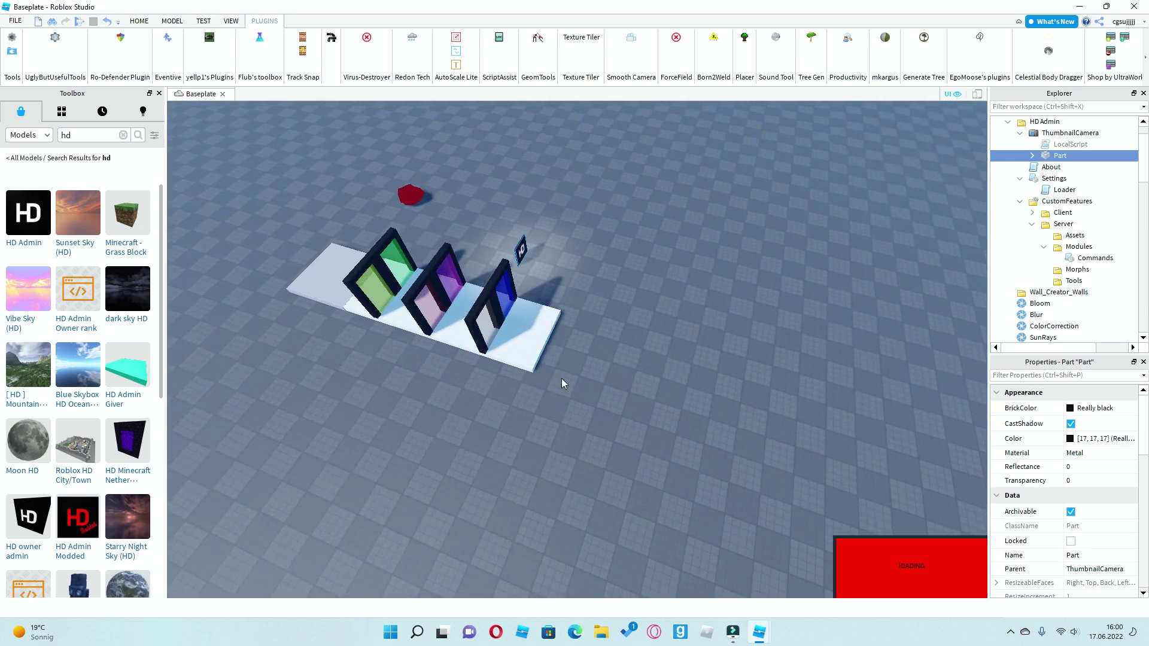
scroll(561, 379, "up", 10)
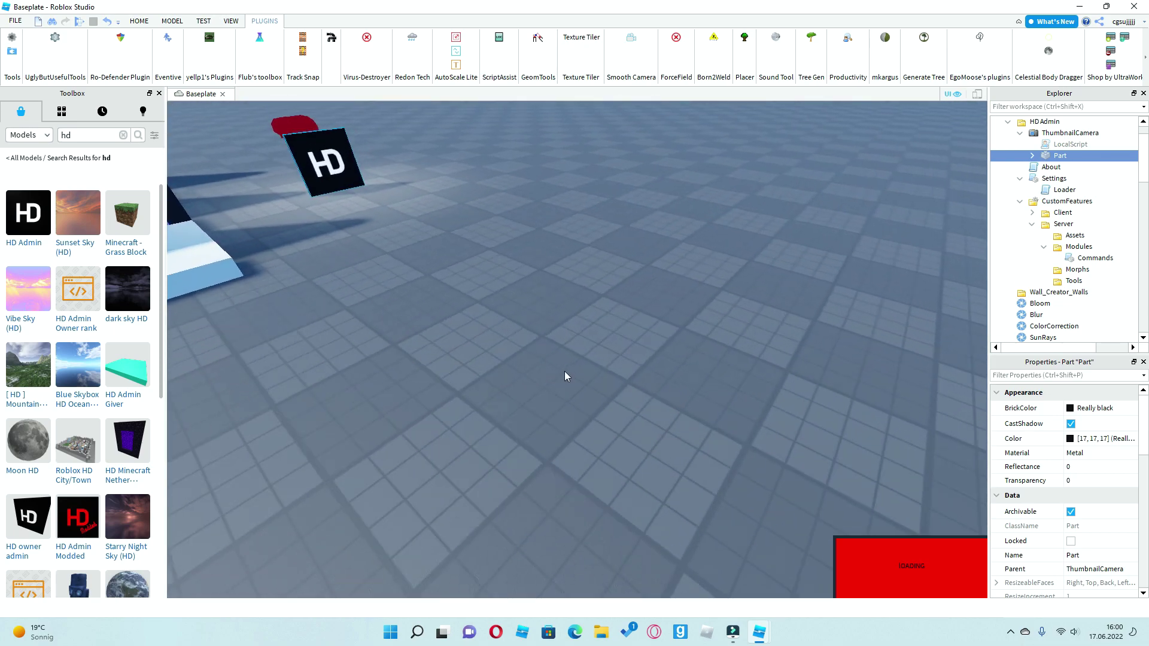
right_click_drag(564, 371, 565, 371)
scroll(565, 371, "down", 8)
scroll(558, 369, "up", 8)
right_click_drag(509, 342, 509, 342)
scroll(509, 342, "down", 8)
scroll(509, 342, "up", 2)
scroll(508, 342, "up", 6)
Insert the HD Admin Modded model and place its red thumbnail sign near the HD Admin sign
mouse_move(87, 528)
left_click_drag(87, 531, 277, 513)
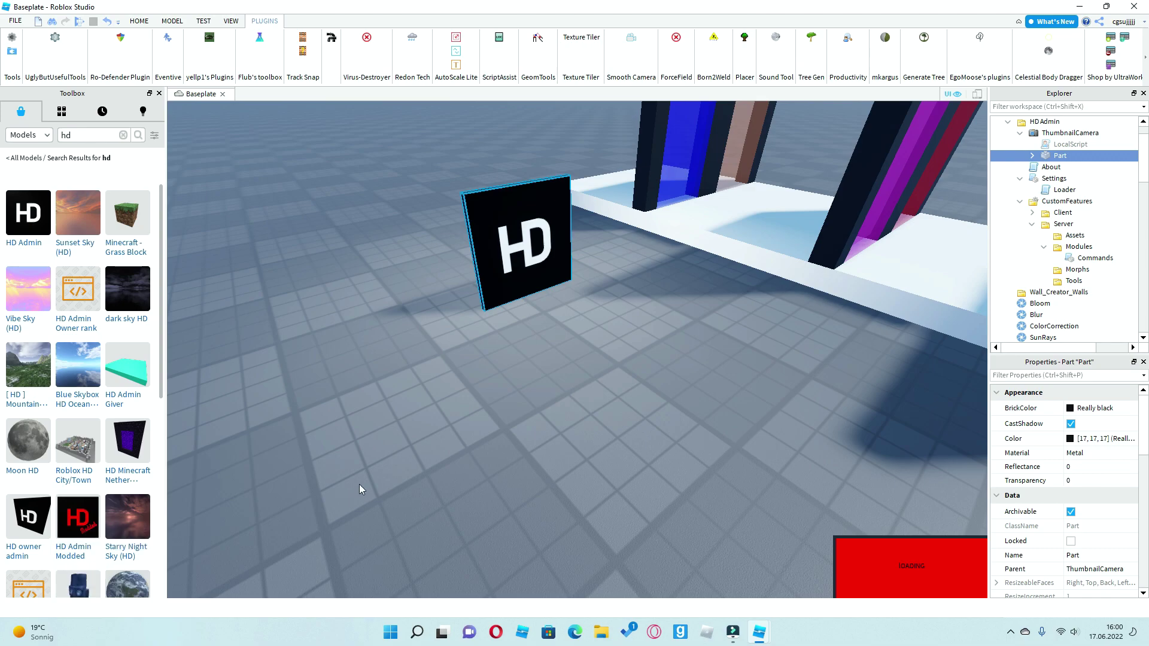
left_click(697, 342)
right_click_drag(739, 379, 739, 379)
left_click_drag(646, 343, 462, 354)
right_click_drag(540, 375, 537, 375)
key("w")
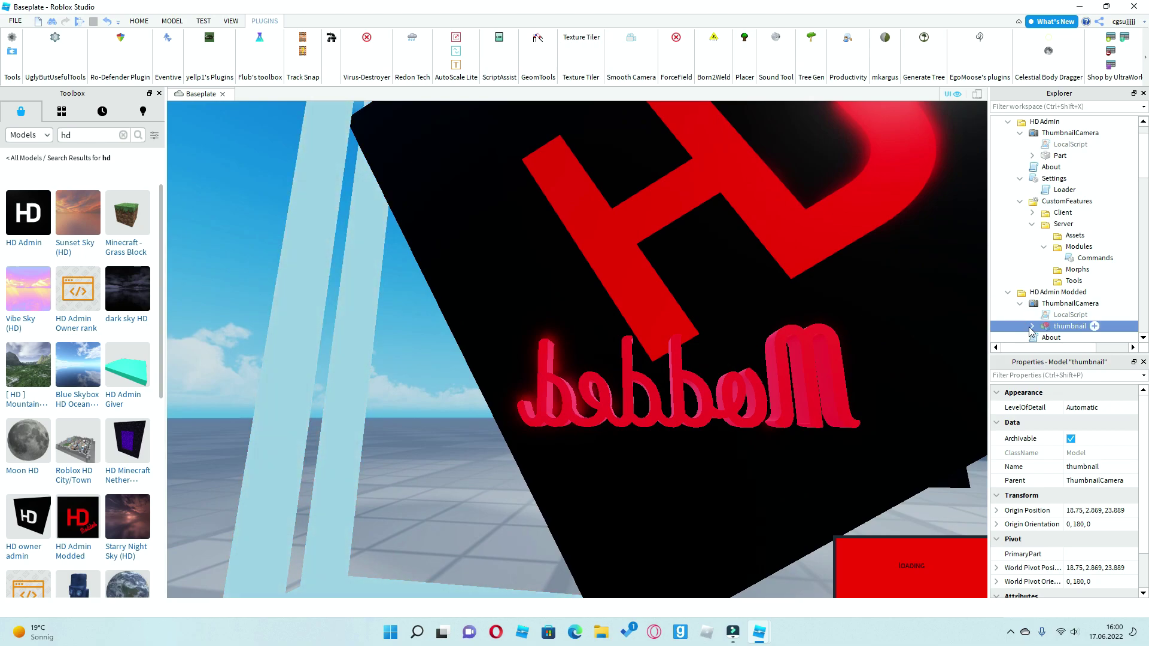
Inspect the HD Admin Modded folder, including its thumbnail, modded text and CustomFeatures contents
left_click(1032, 326)
scroll(1048, 245, "down", 3)
left_click(1077, 230)
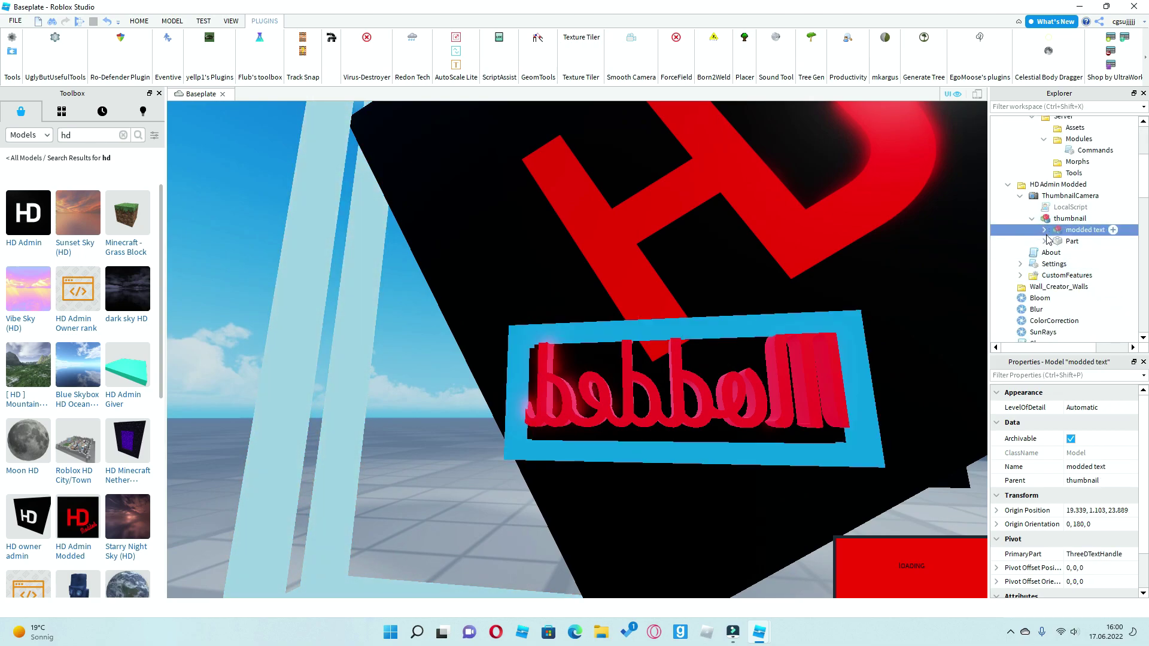
scroll(751, 398, "down", 10)
scroll(750, 398, "down", 5)
left_click(1057, 184)
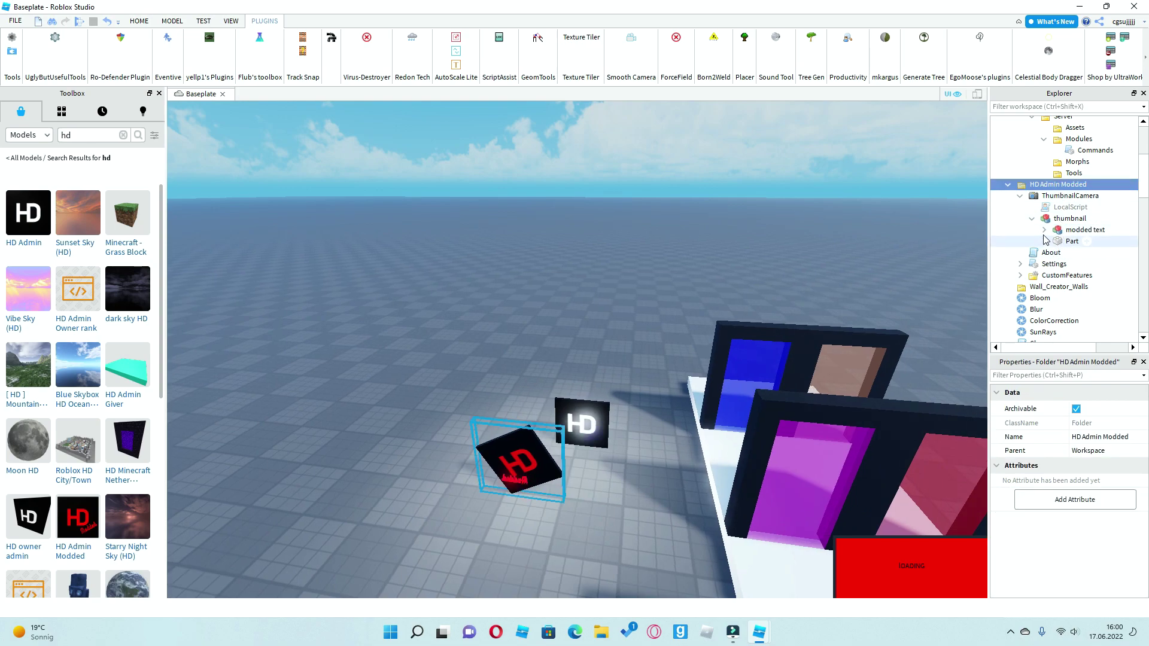
left_click(1032, 219)
left_click(1020, 253)
left_click(1032, 276)
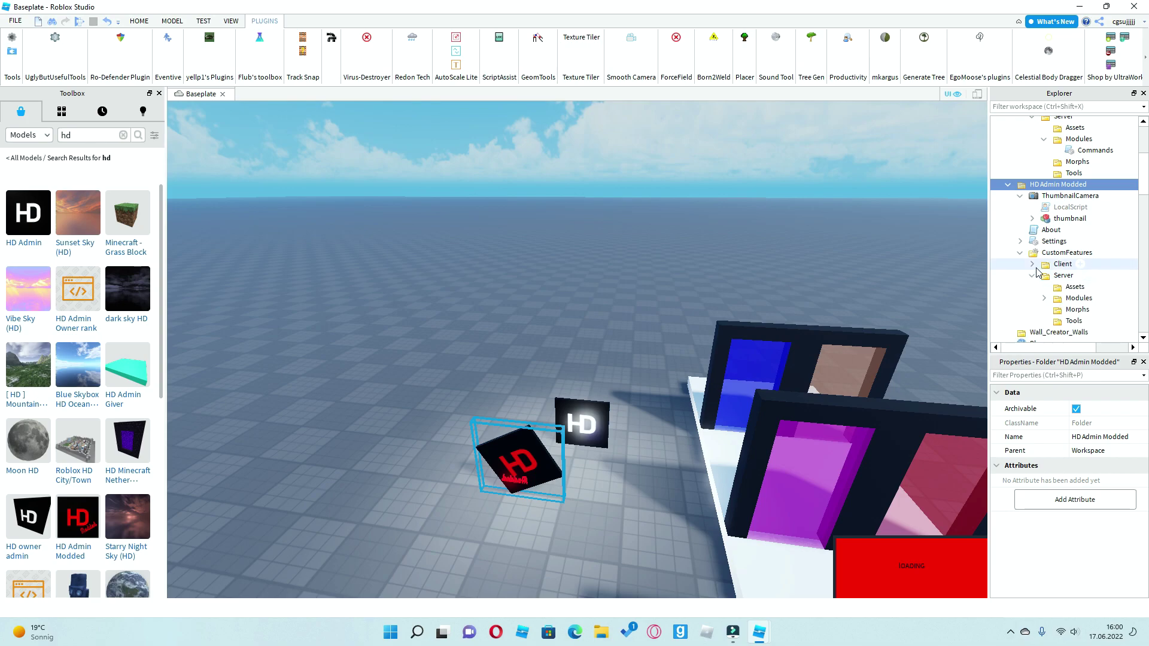
Select the spawn platform, obby doors, red union and both HD signs together and delete them
right_click_drag(807, 335, 434, 460)
scroll(928, 328, "up", 4)
scroll(927, 327, "down", 3)
left_click_drag(841, 146, 447, 600)
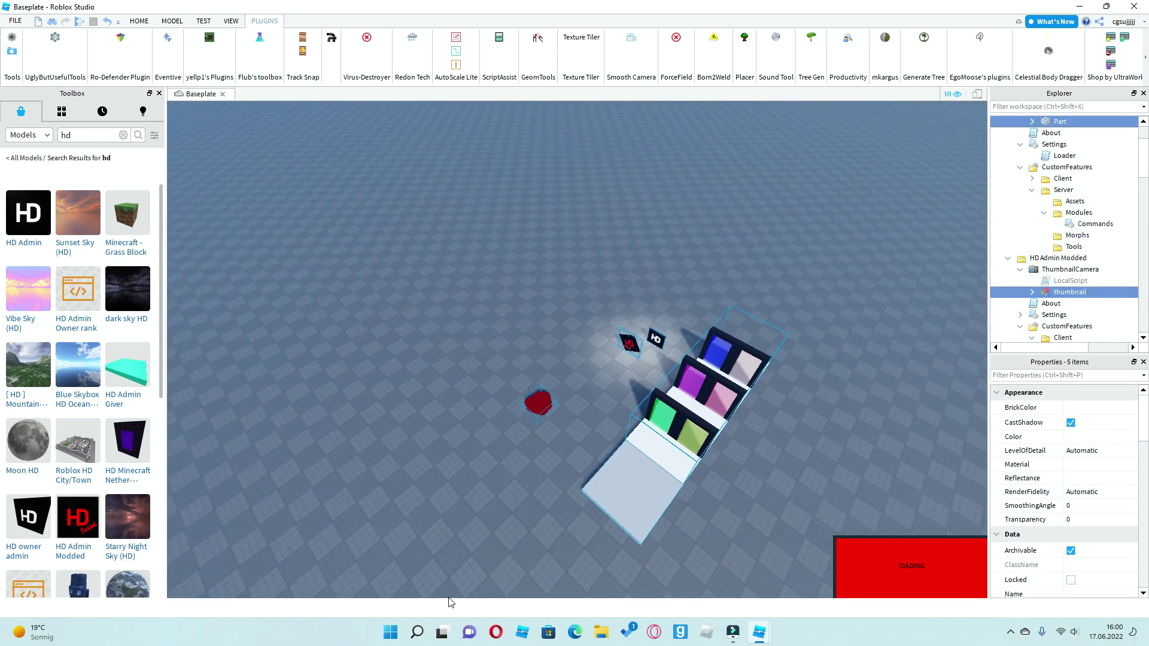
key("Delete")
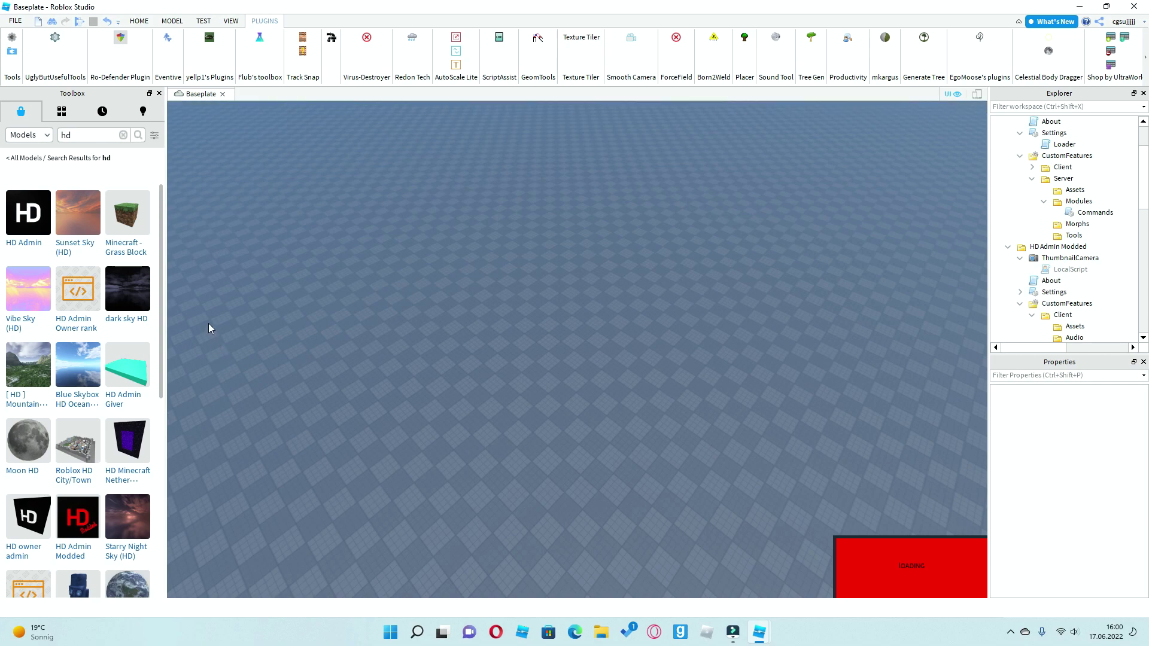
Show plugins instead of models in the Toolbox, clear the hd search and browse the available plugins
right_click_drag(609, 325, 610, 326)
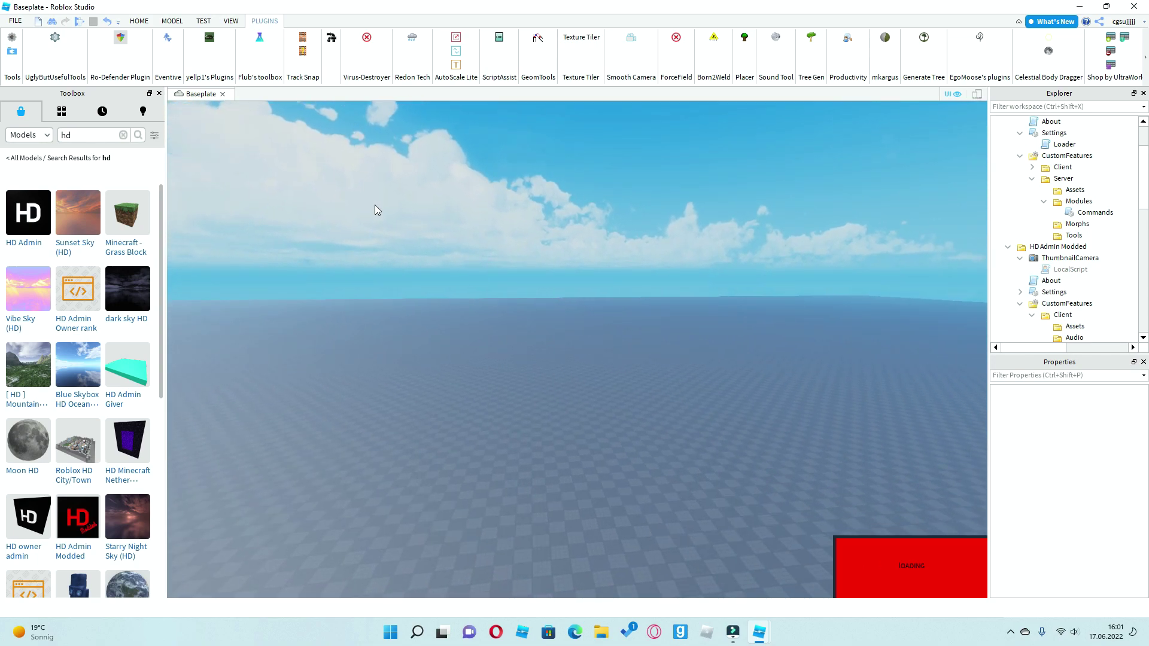
right_click_drag(368, 180, 368, 181)
left_click(48, 135)
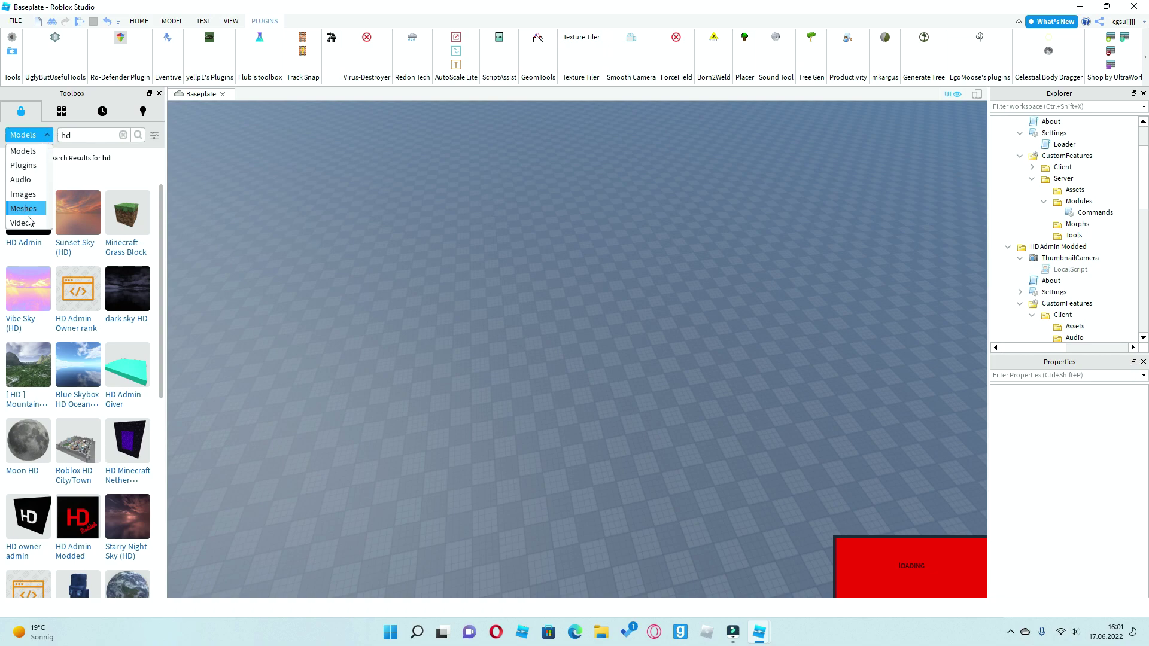
left_click(27, 165)
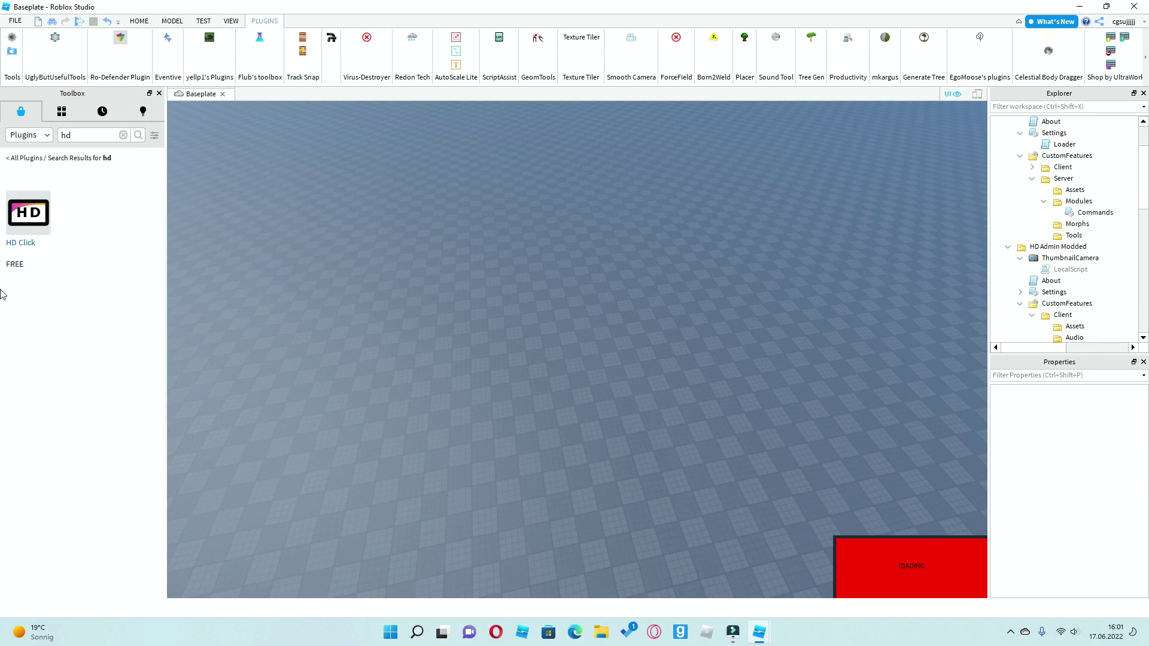
left_click(122, 135)
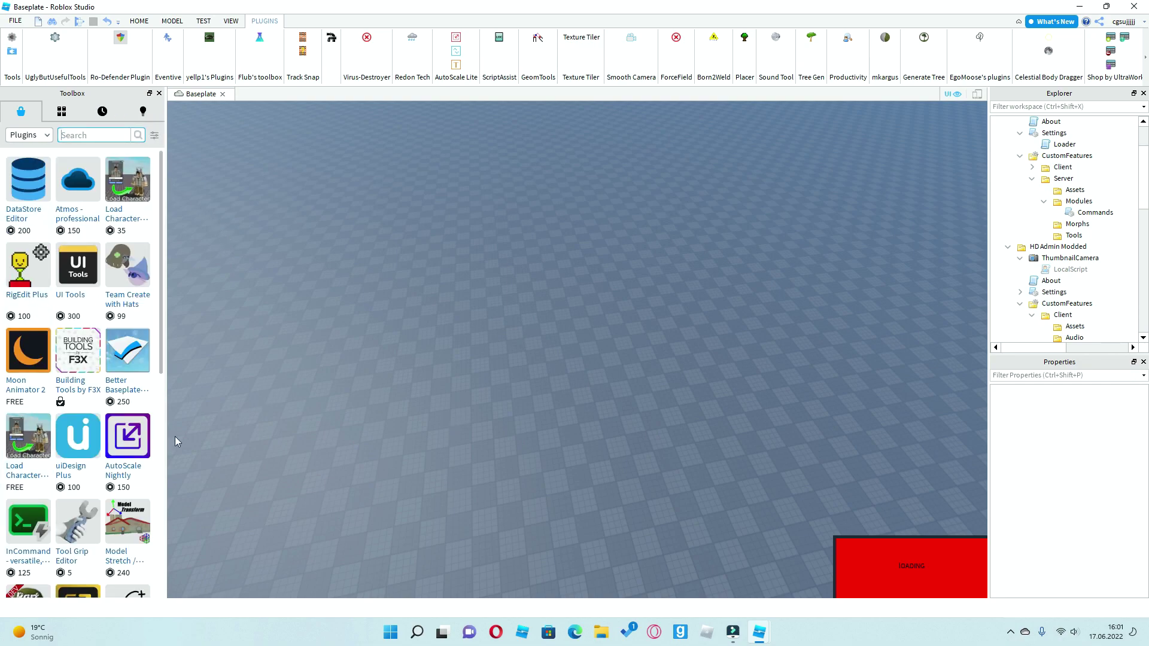
scroll(108, 426, "down", 3)
scroll(107, 426, "down", 4)
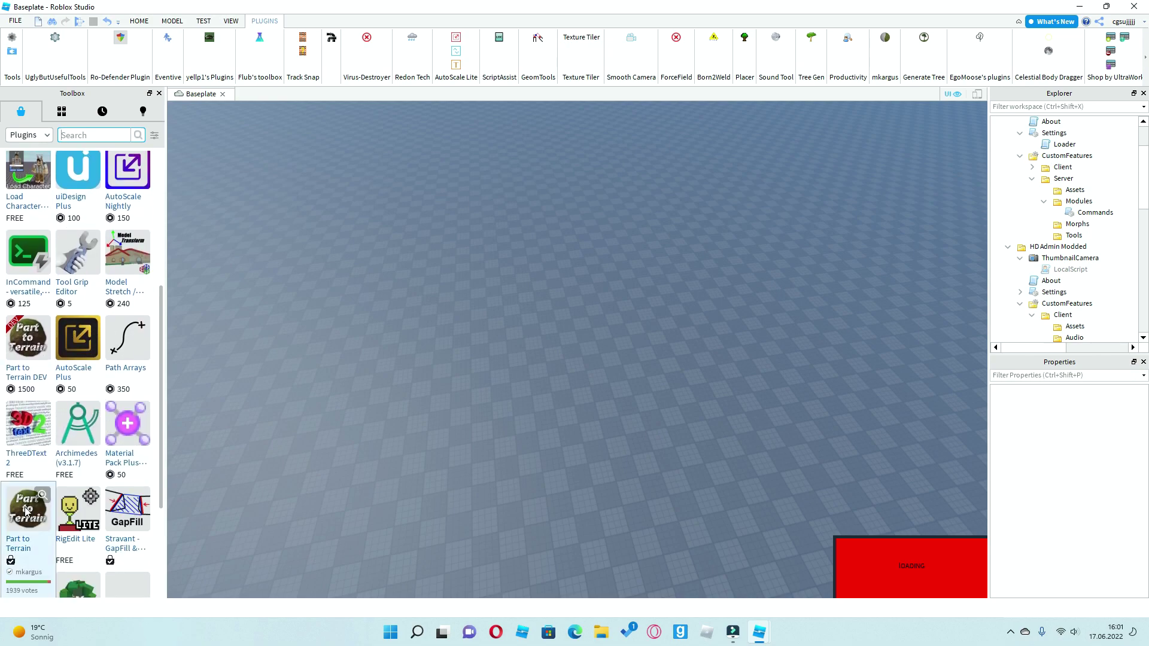
Close the Baseplate place without saving its changes
right_click_drag(507, 392, 507, 392)
right_click_drag(601, 268, 602, 268)
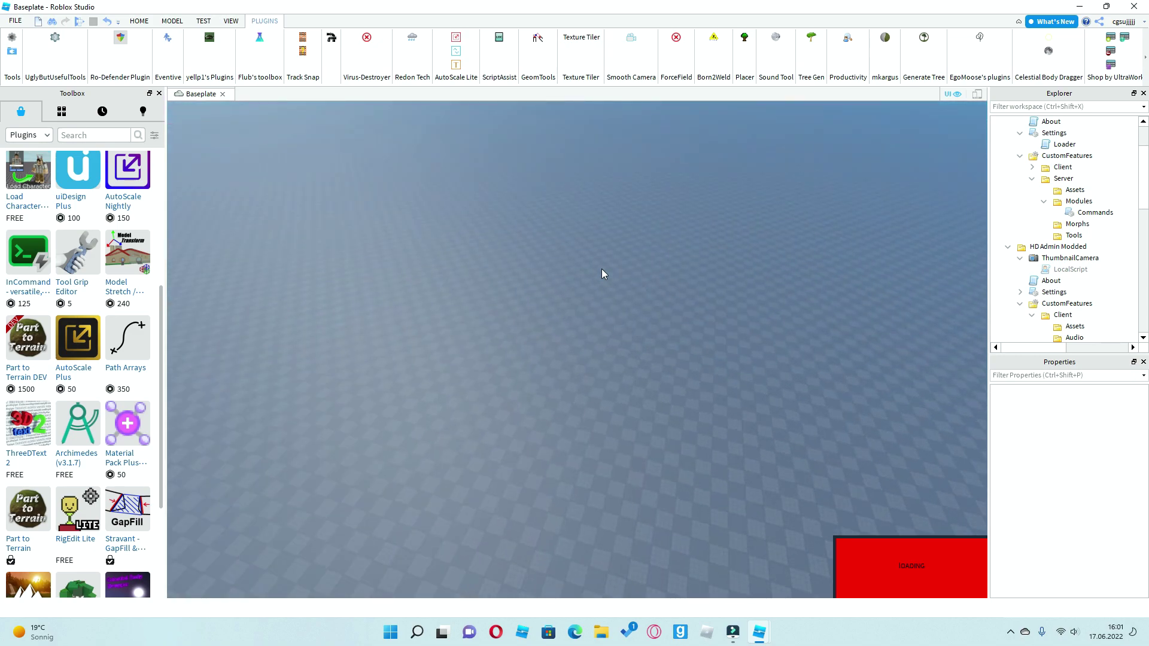
left_click(222, 94)
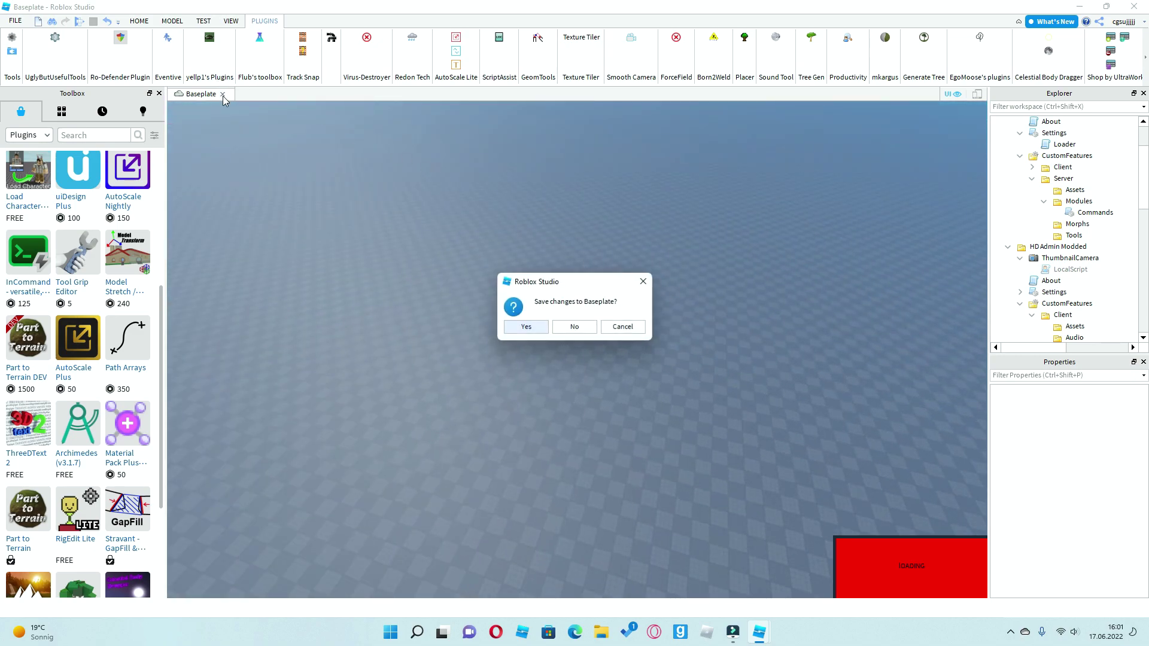
left_click(576, 326)
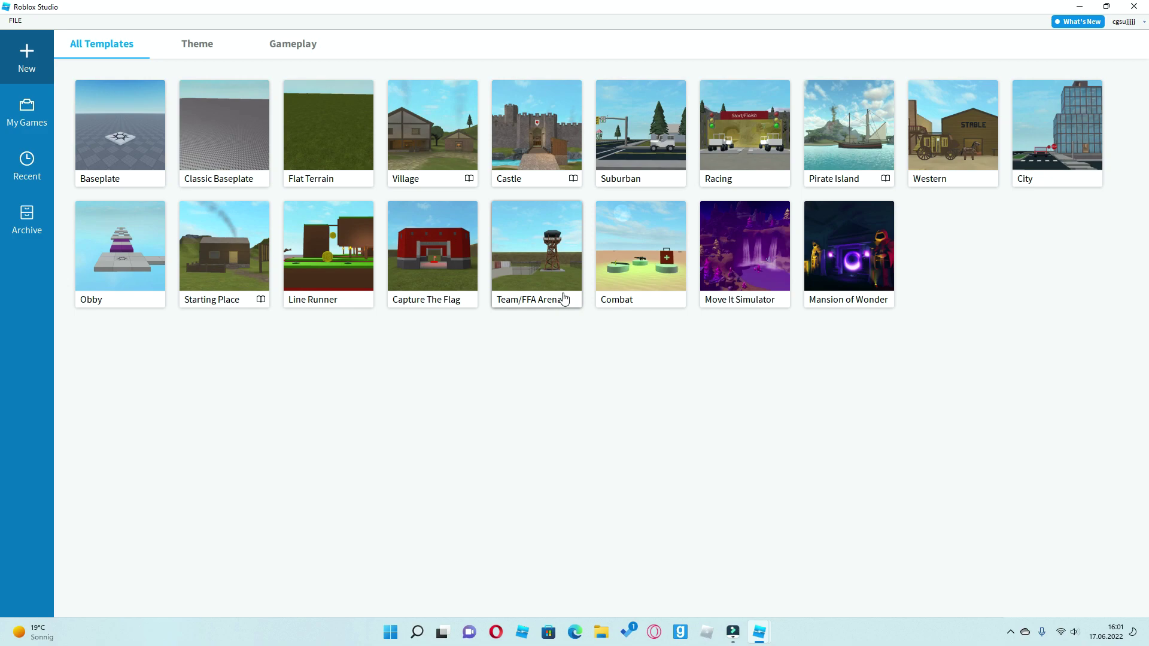
Show the account's own games and view the options offered for Oparation Game Center
left_click(25, 114)
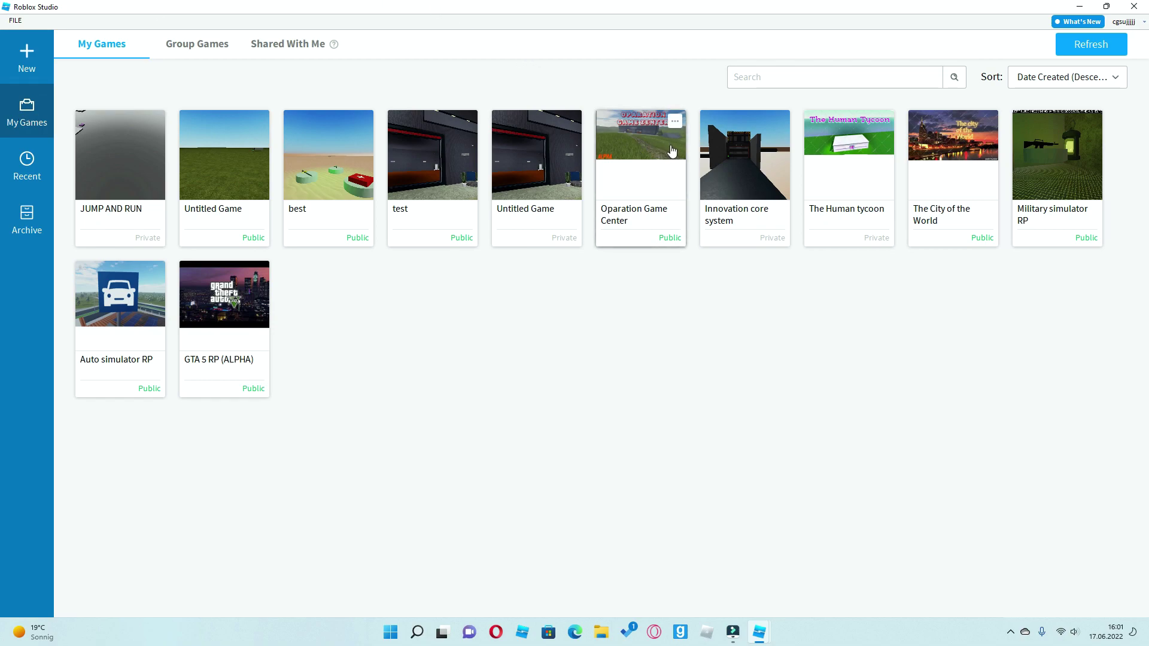
left_click(675, 123)
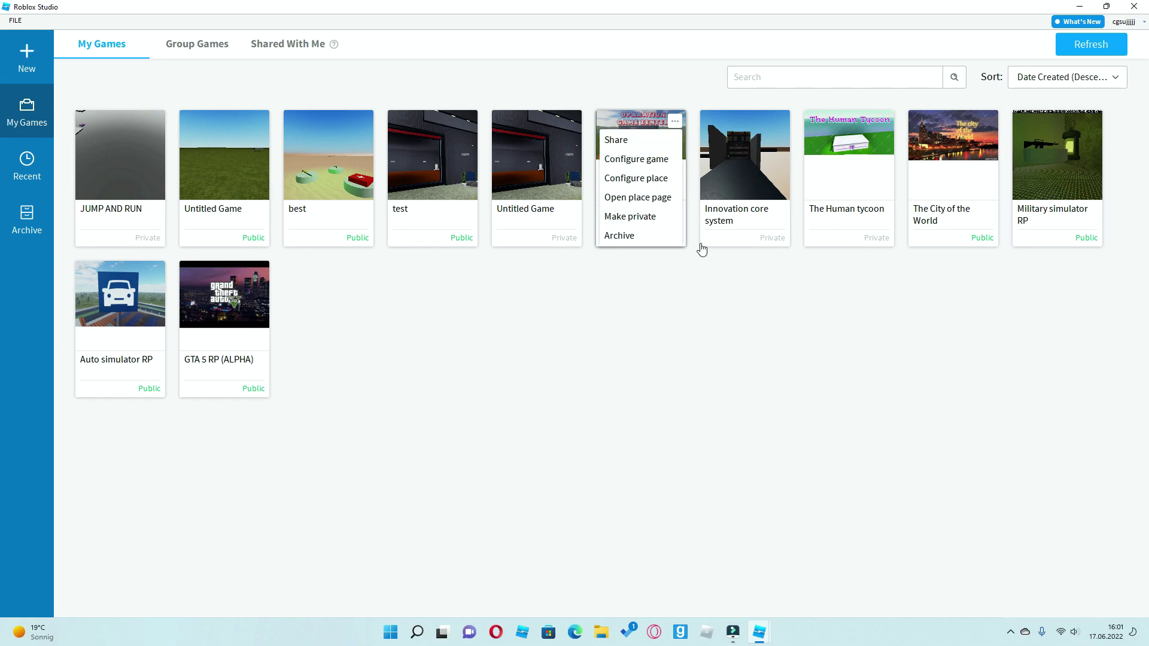
left_click(701, 245)
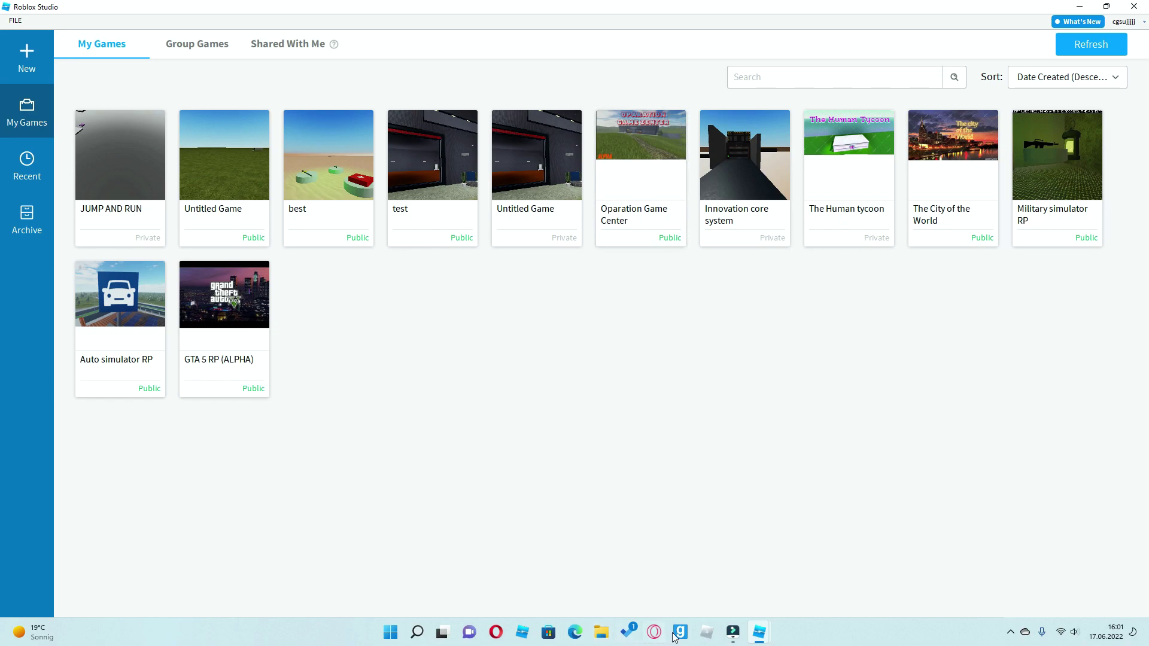
Switch to the Roblox app and open the account's own profile page
left_click(702, 635)
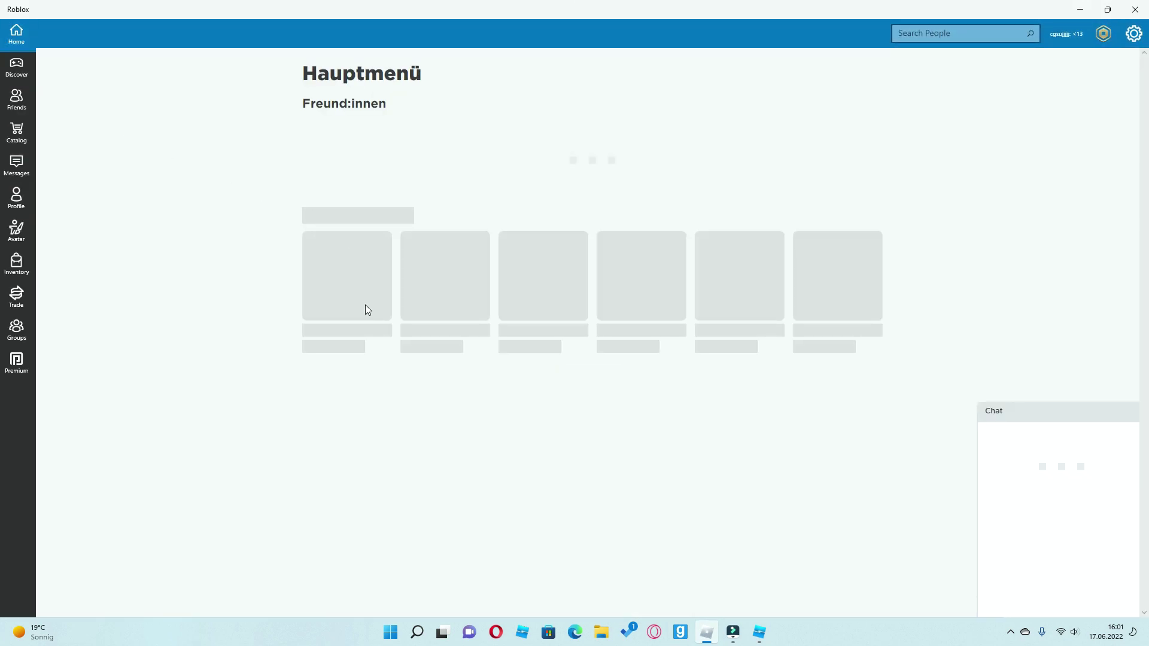
left_click(343, 150)
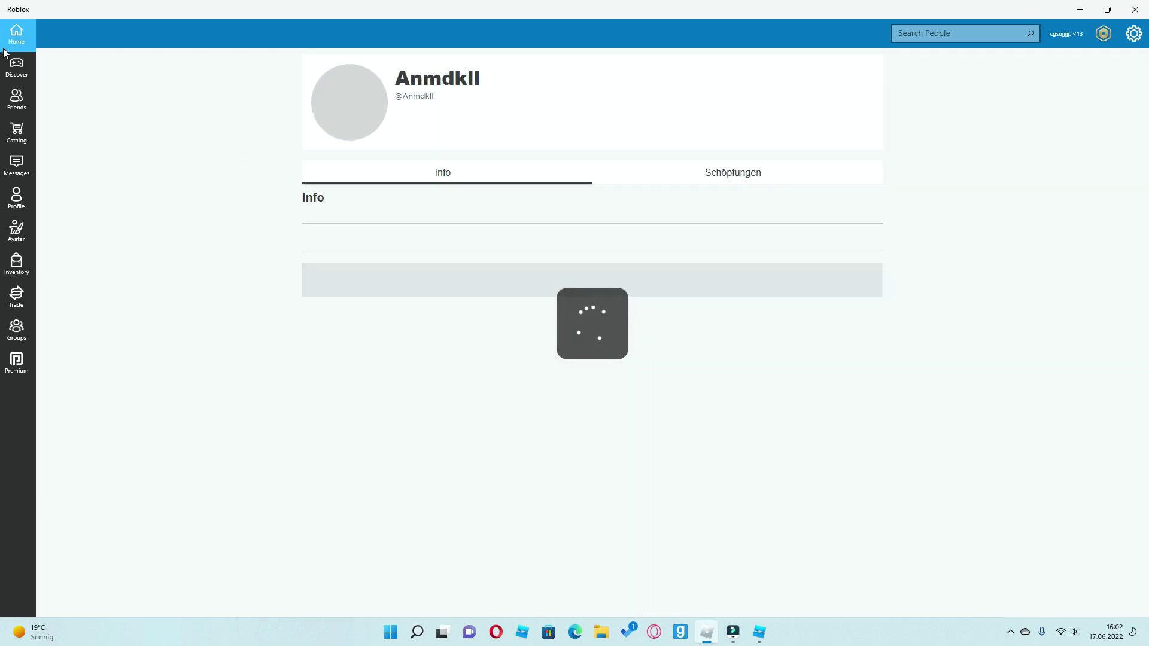
left_click(17, 42)
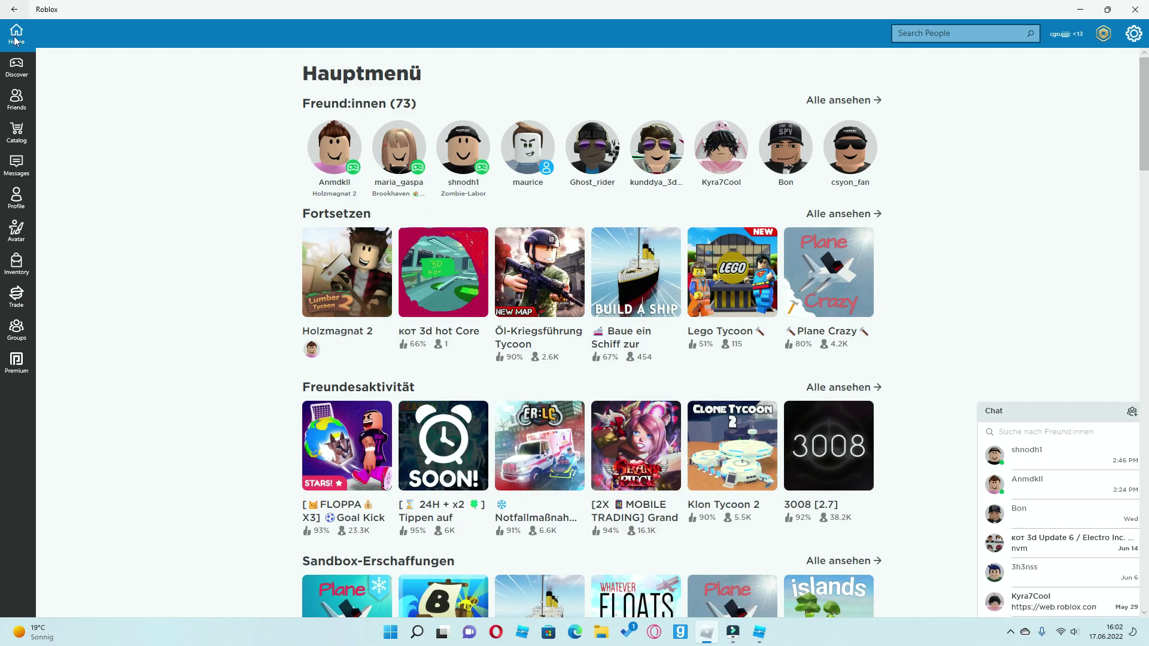
left_click(19, 193)
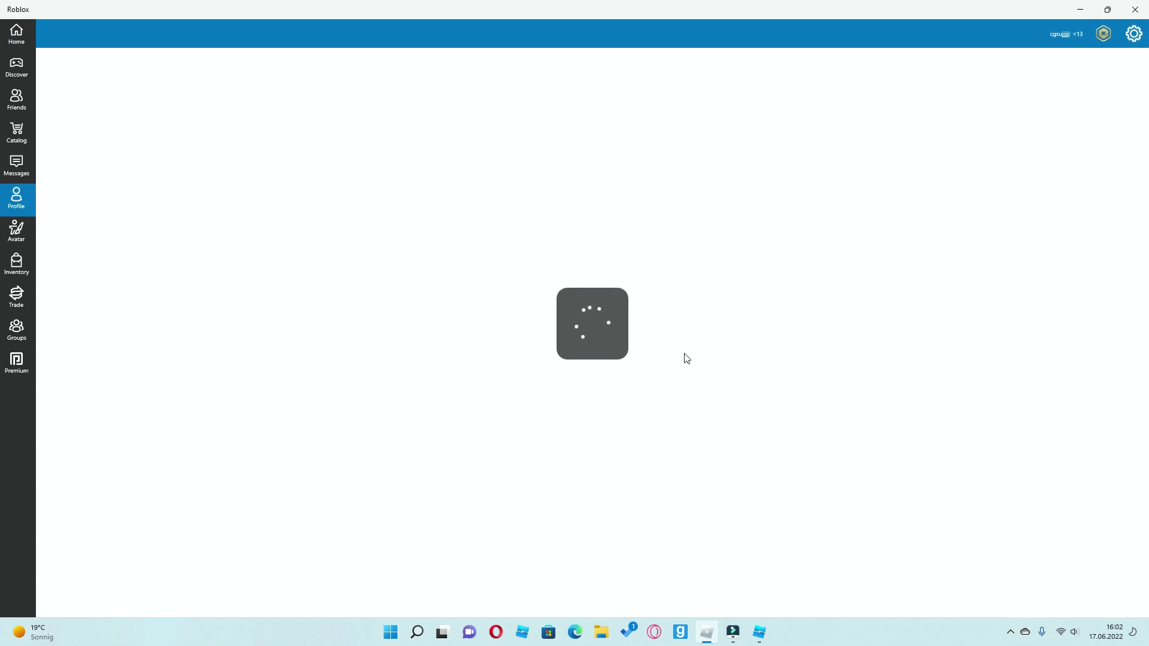
Examine the profile's groups, including Gameplay-studio-yt, along with its favorites, friends and currently worn avatar items
scroll(654, 328, "down", 10)
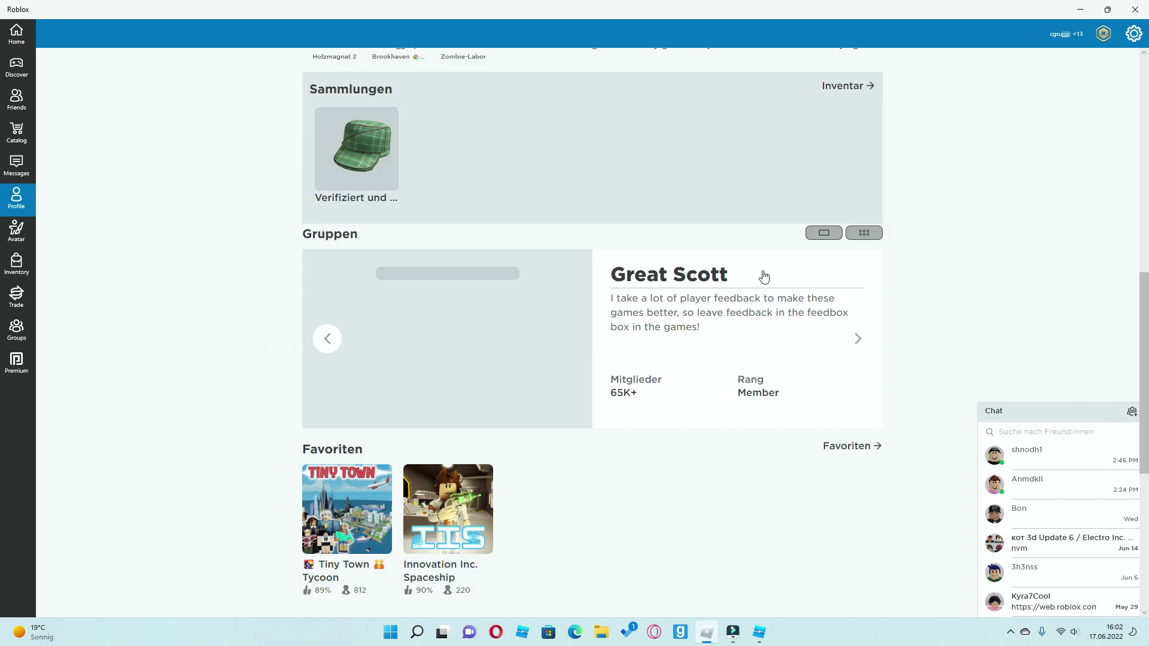
left_click(860, 338)
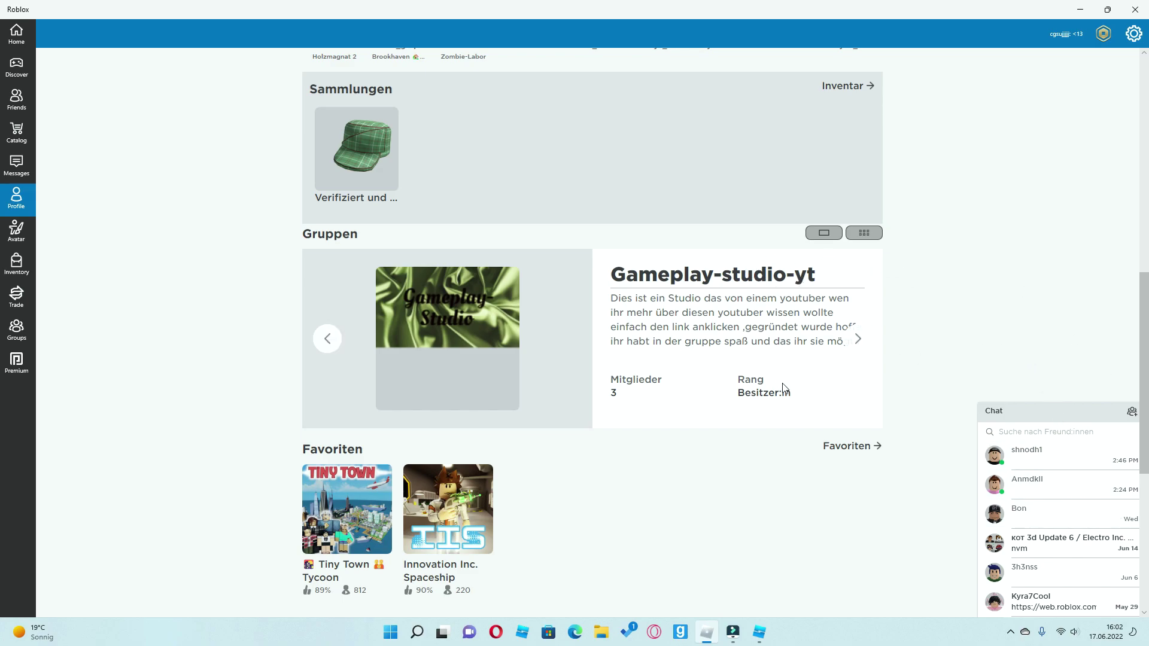
scroll(783, 388, "down", 5)
scroll(785, 388, "up", 2)
scroll(784, 387, "up", 10)
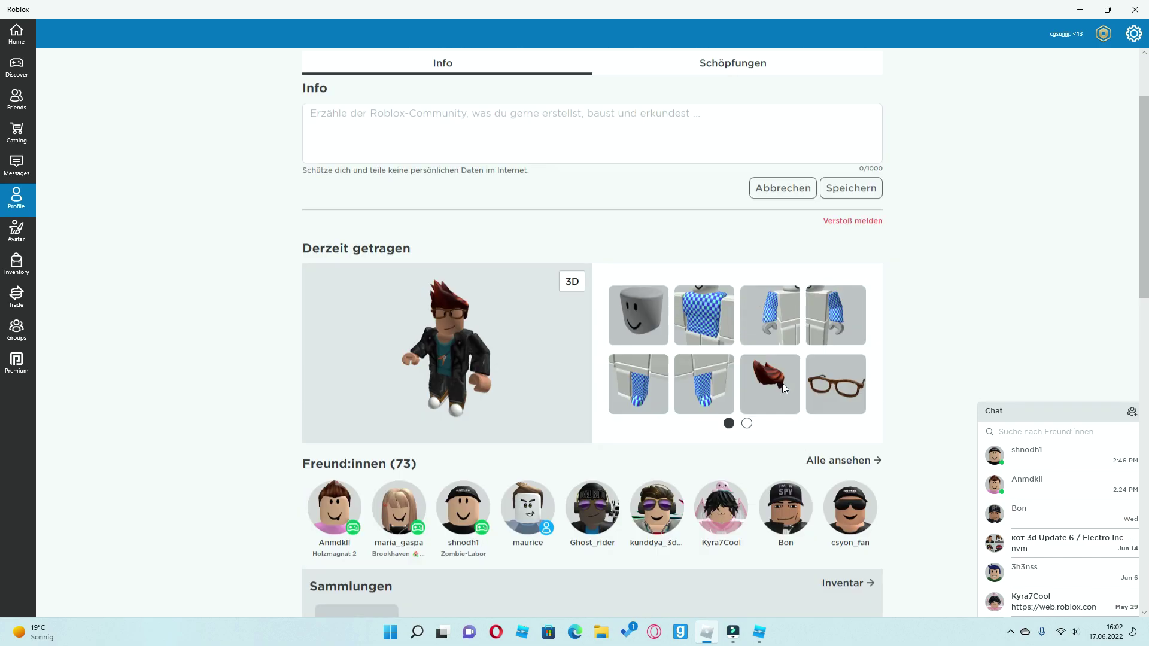
scroll(826, 383, "down", 6)
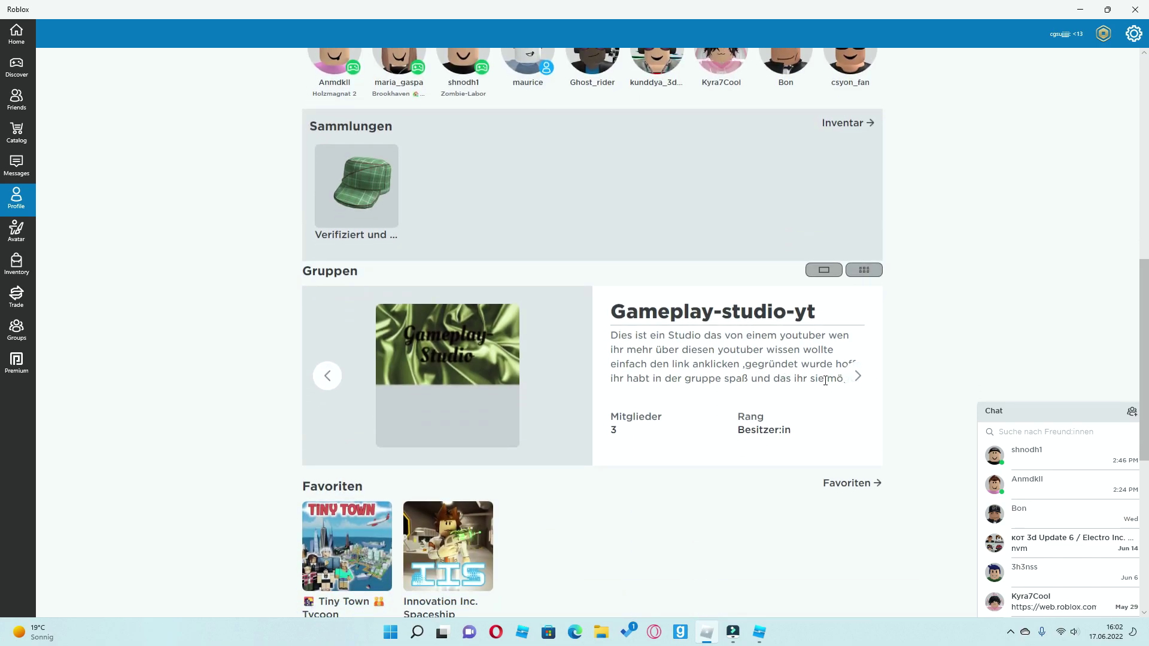
scroll(1041, 203, "up", 9)
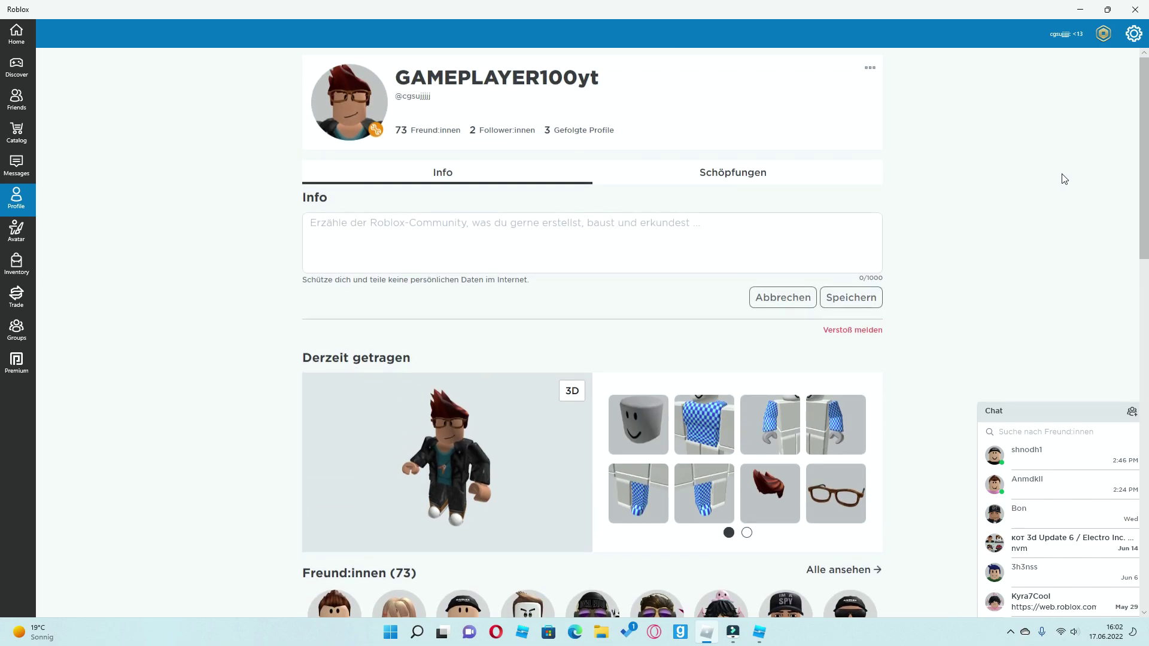